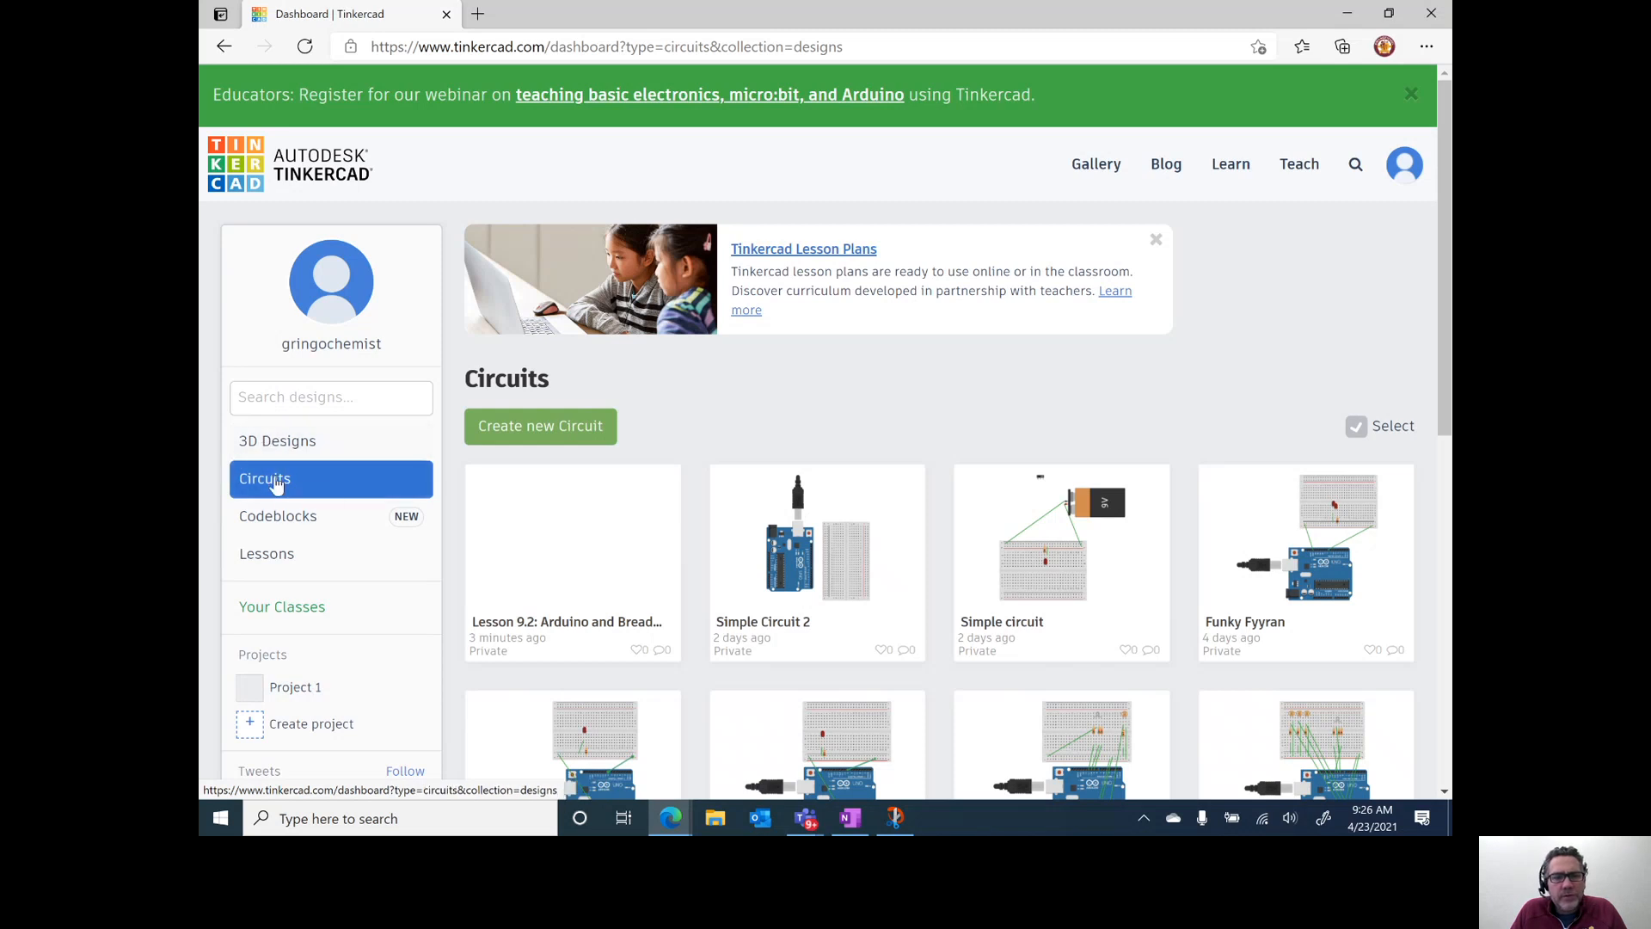
- Open the circuit design "Lesson 9.2: Arduino and Breadboard" for editing and dismiss the starters hint
{"action": "mouse_move", "coordinate": [560, 556]}
{"action": "left_click", "coordinate": [543, 550]}
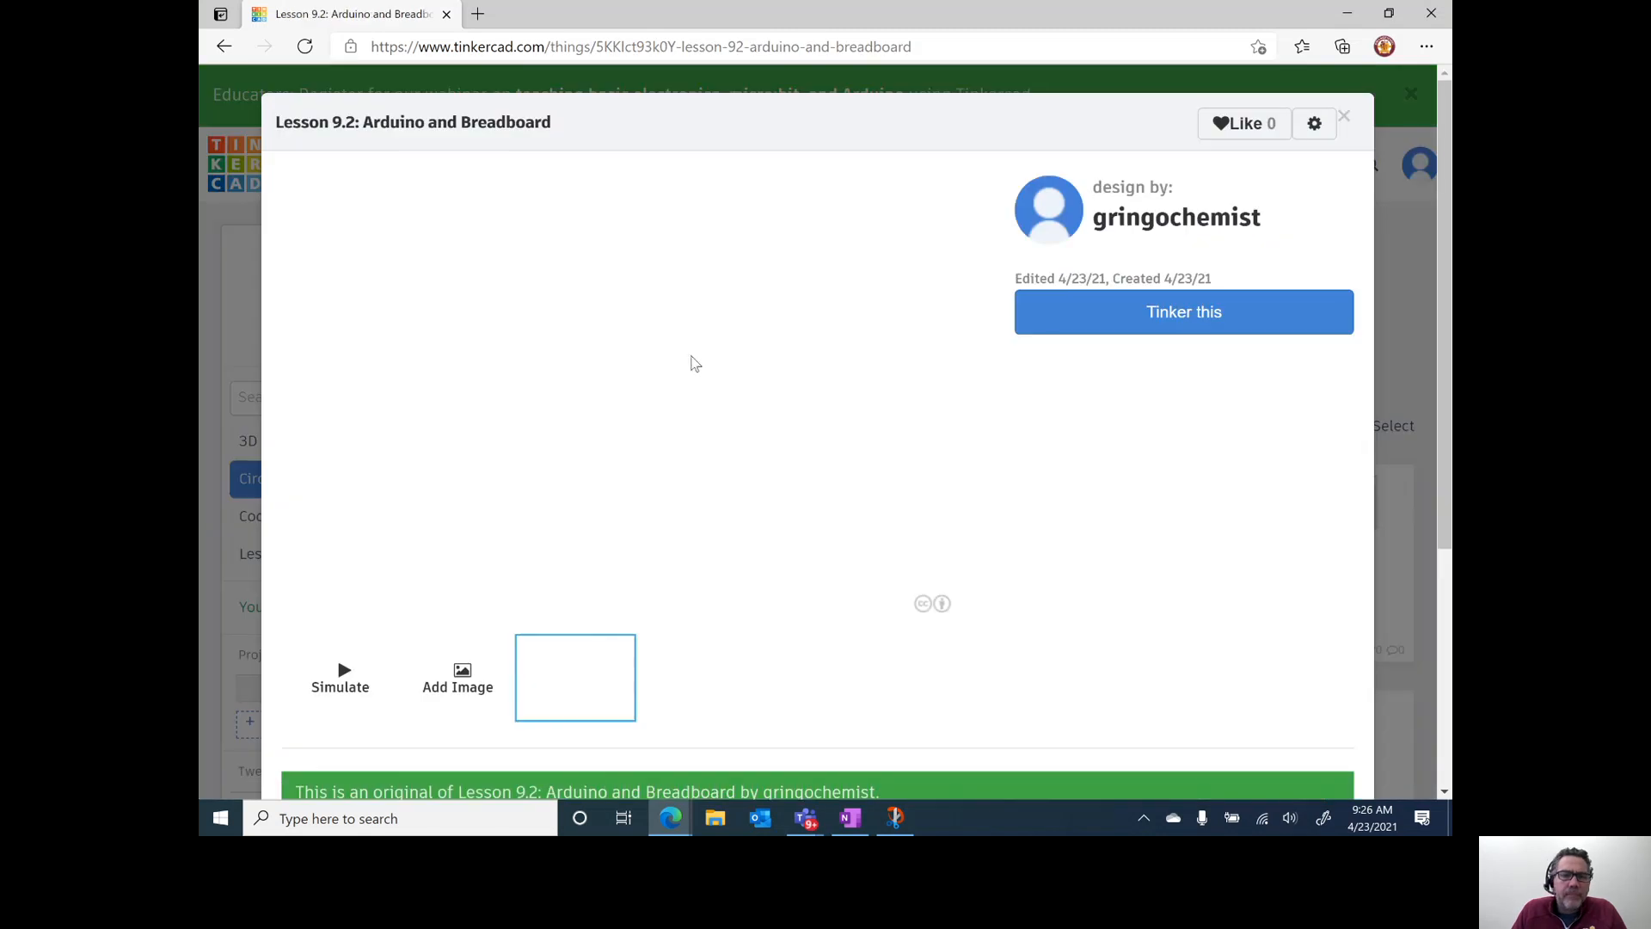
{"action": "left_click", "coordinate": [1176, 319]}
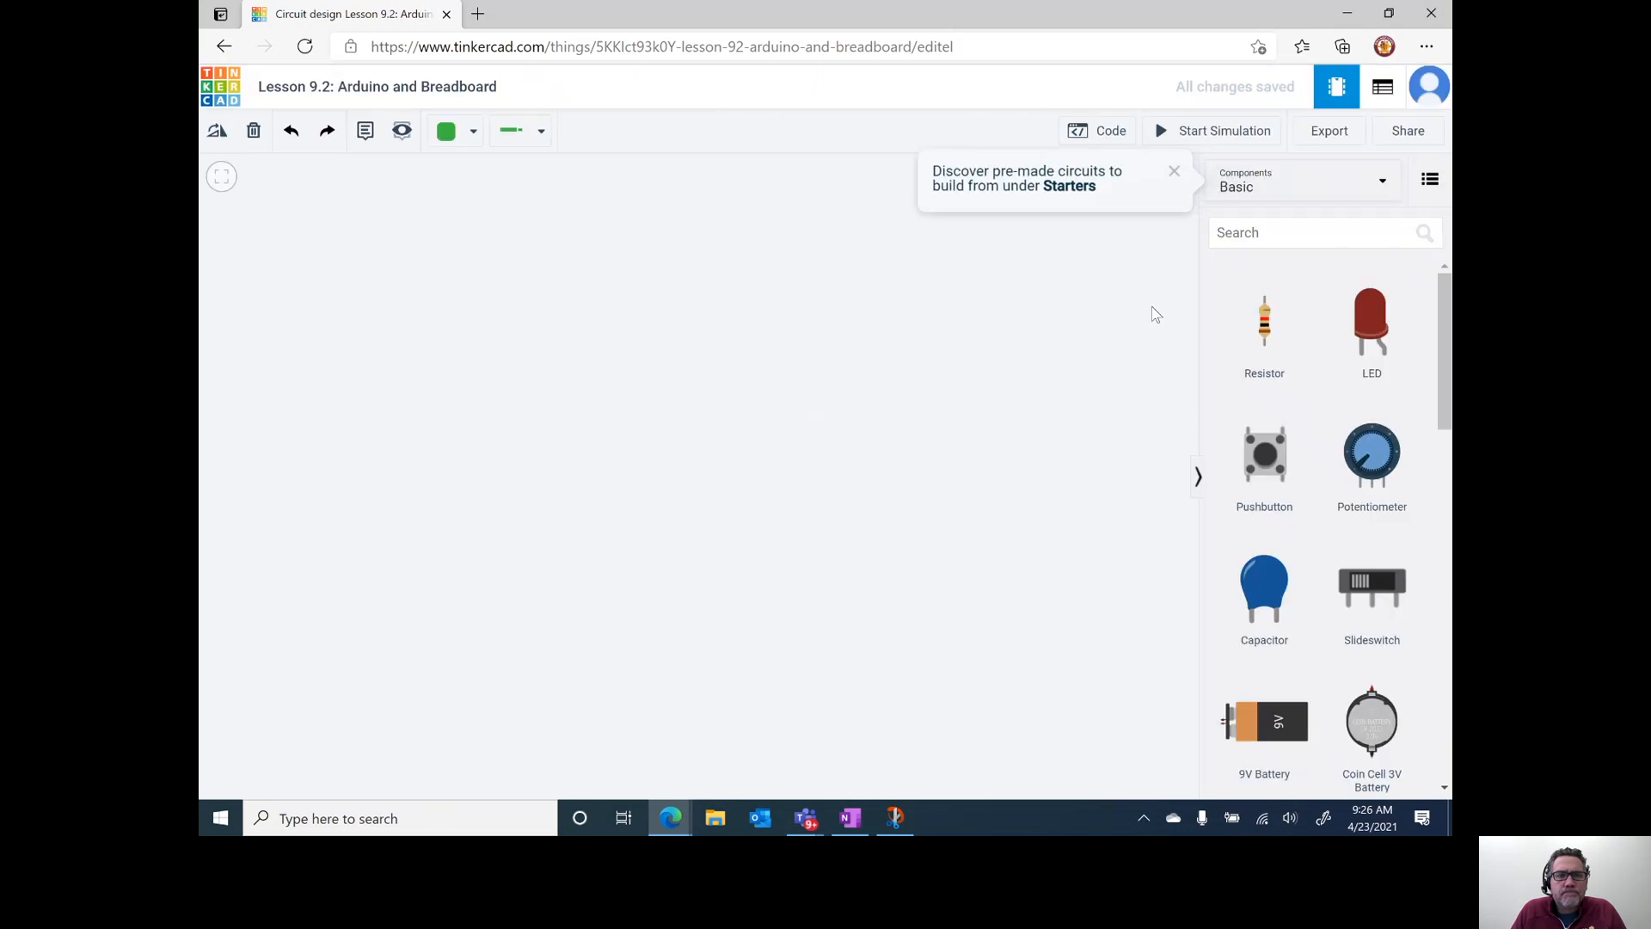
{"action": "left_click", "coordinate": [1172, 173]}
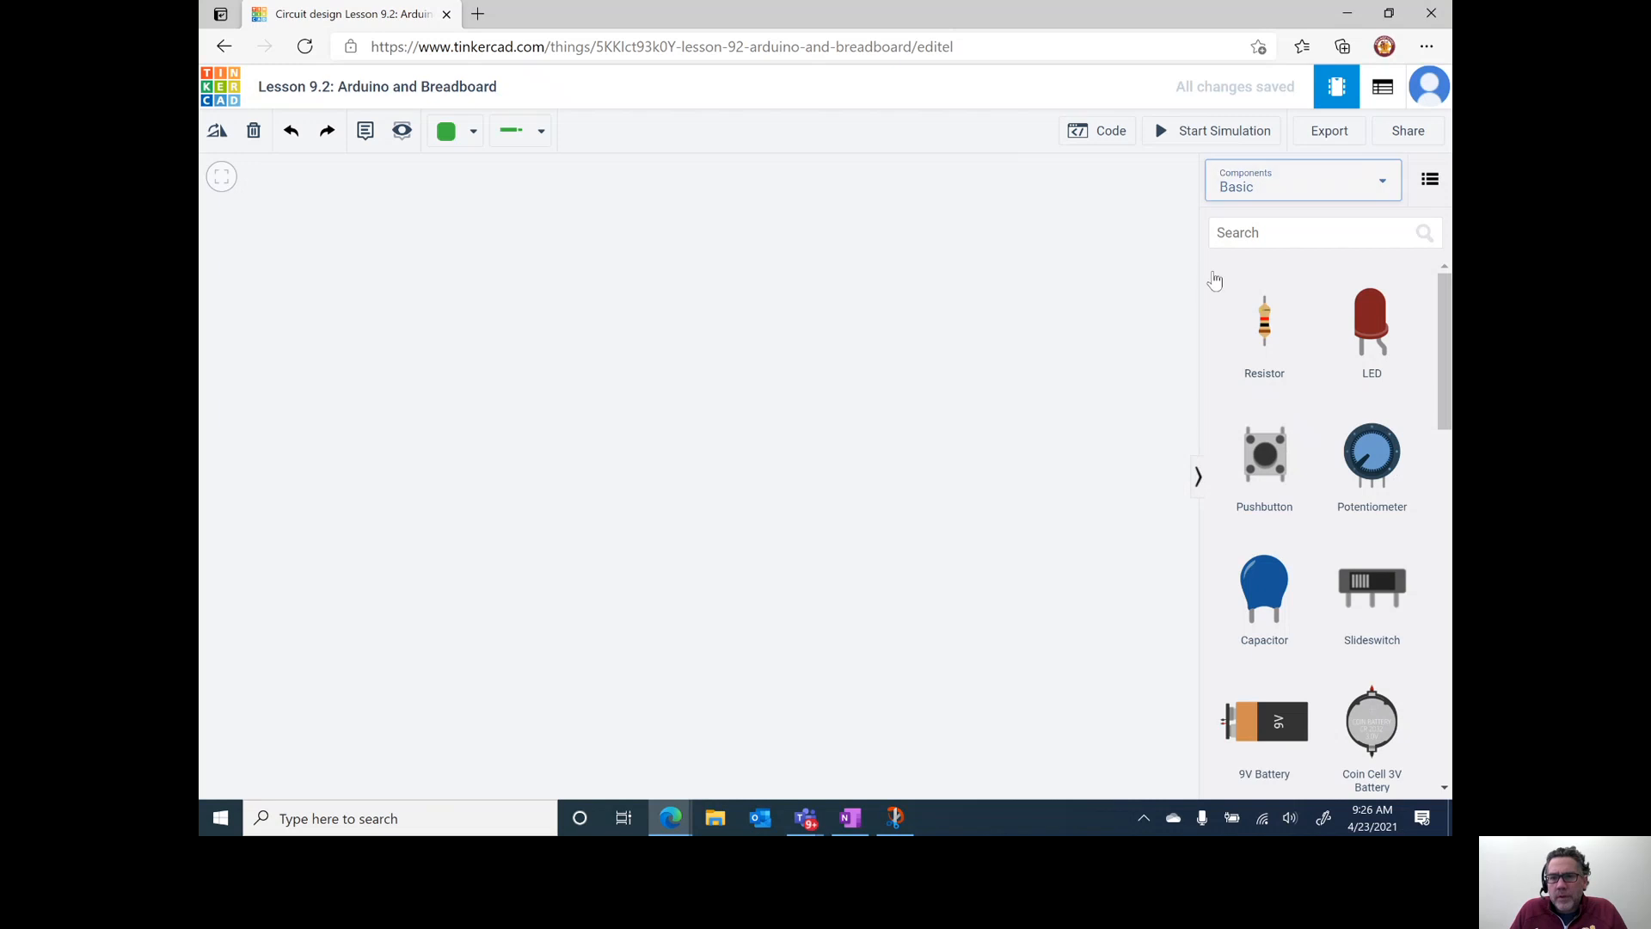
- Place a 9V battery from the basic components near the centre of the workspace
{"action": "scroll", "coordinate": [1252, 408], "scroll_direction": "down", "scroll_amount": 2}
{"action": "scroll", "coordinate": [1258, 417], "scroll_direction": "up", "scroll_amount": 2}
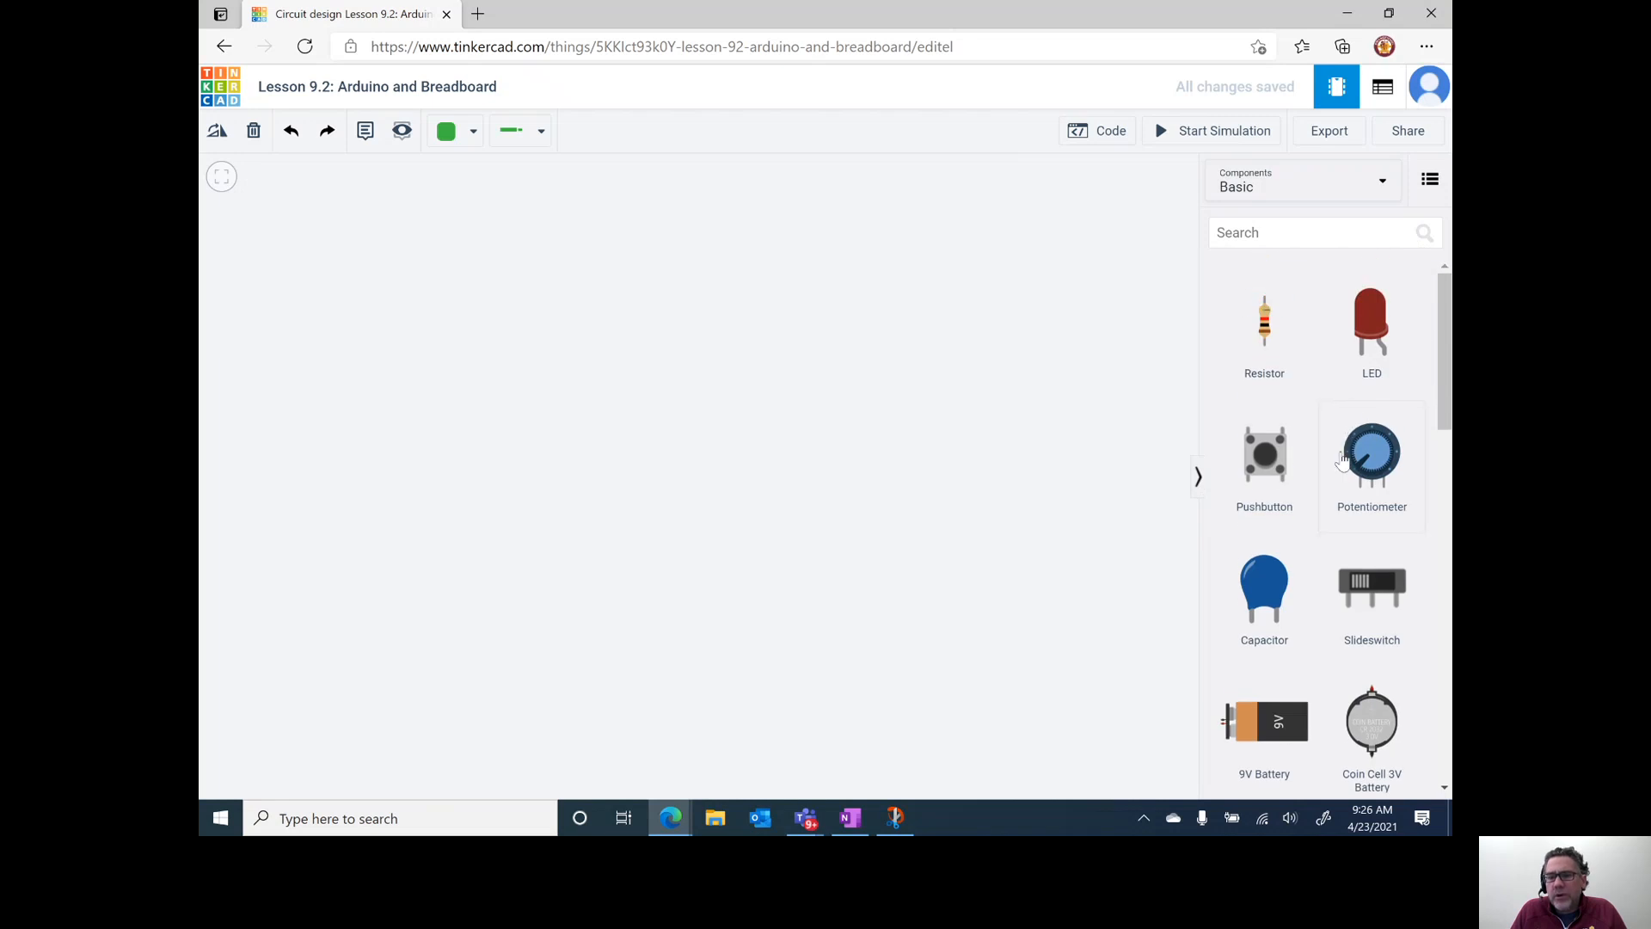
{"action": "scroll", "coordinate": [1343, 462], "scroll_direction": "down", "scroll_amount": 1}
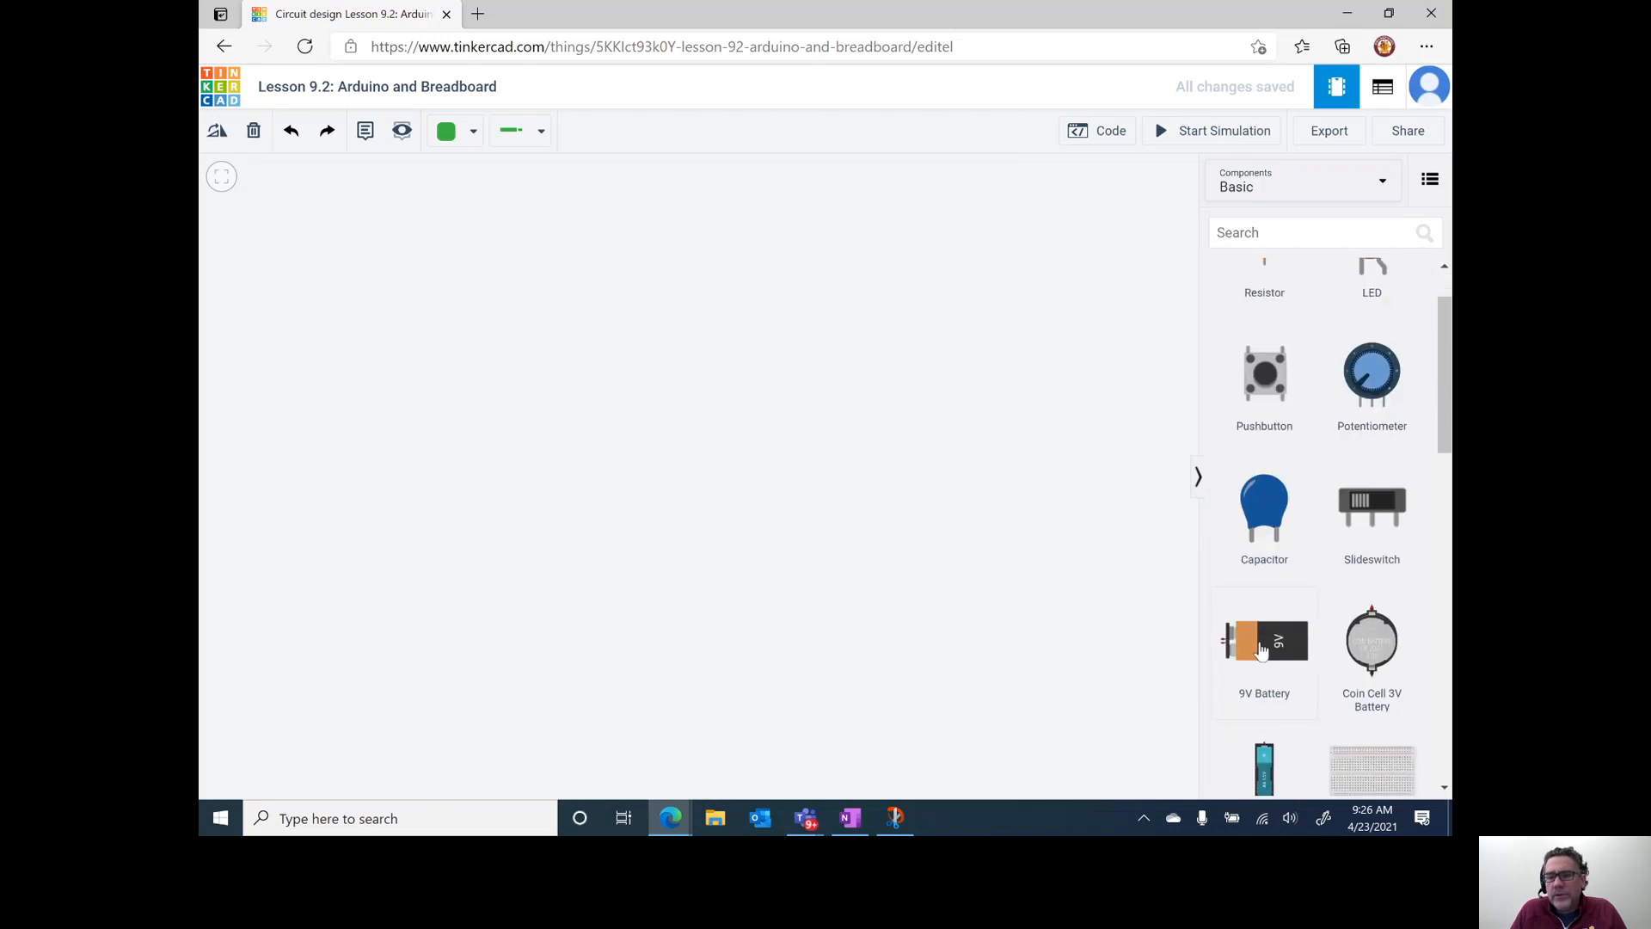
{"action": "left_click_drag", "start_coordinate": [1278, 648], "coordinate": [739, 564]}
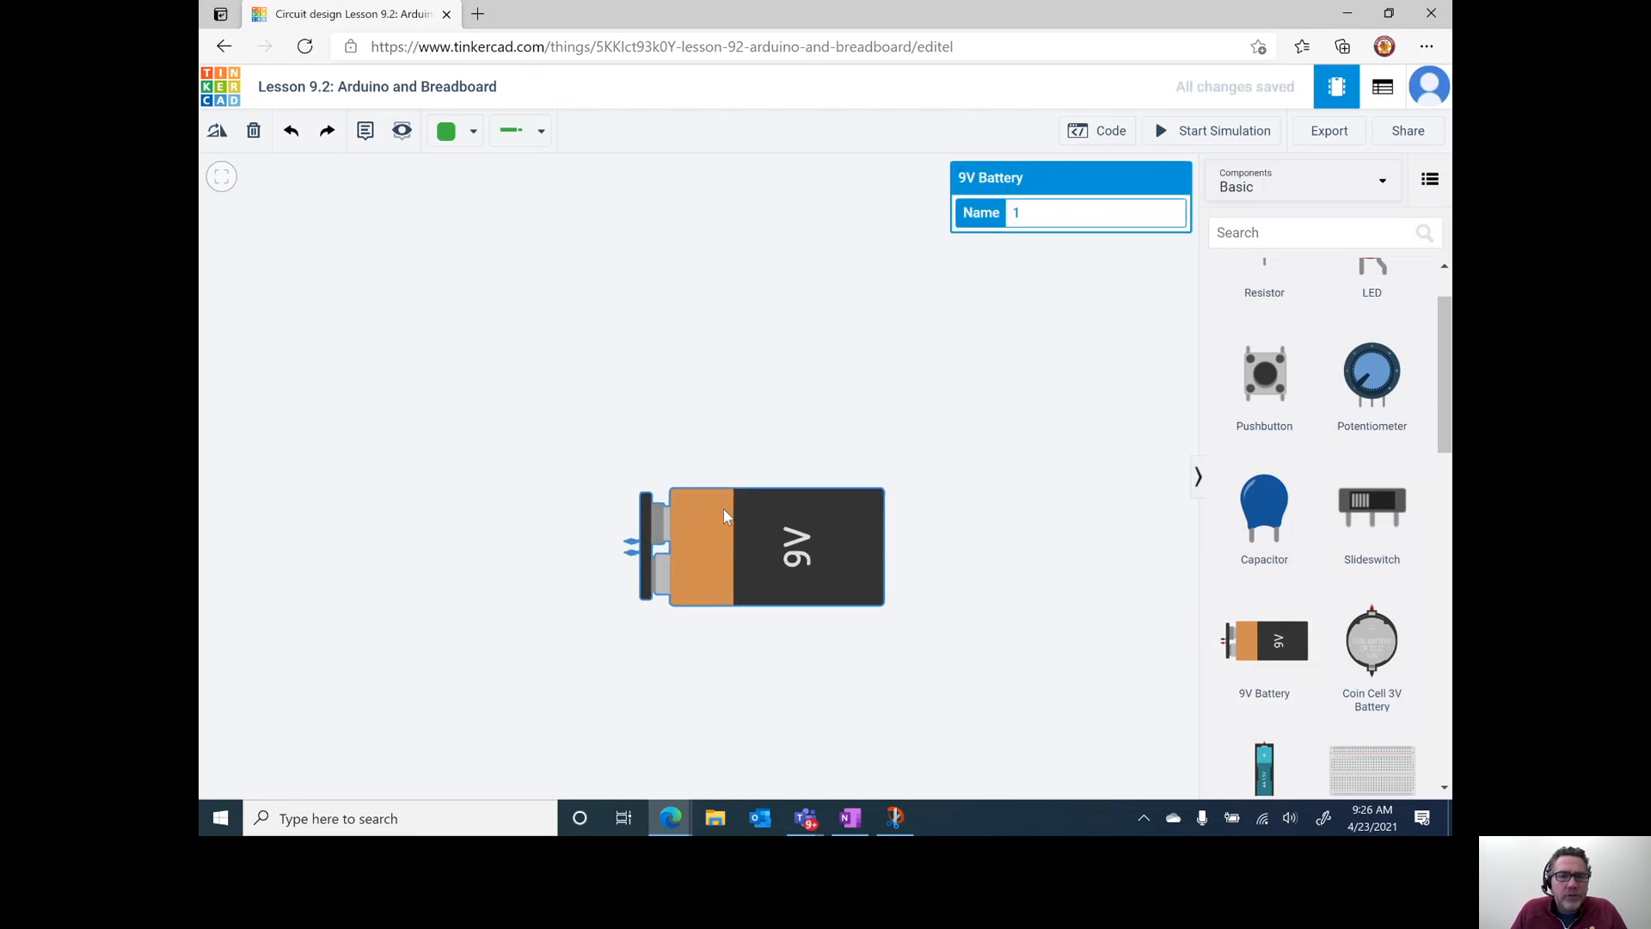
{"action": "left_click_drag", "start_coordinate": [709, 508], "coordinate": [688, 448]}
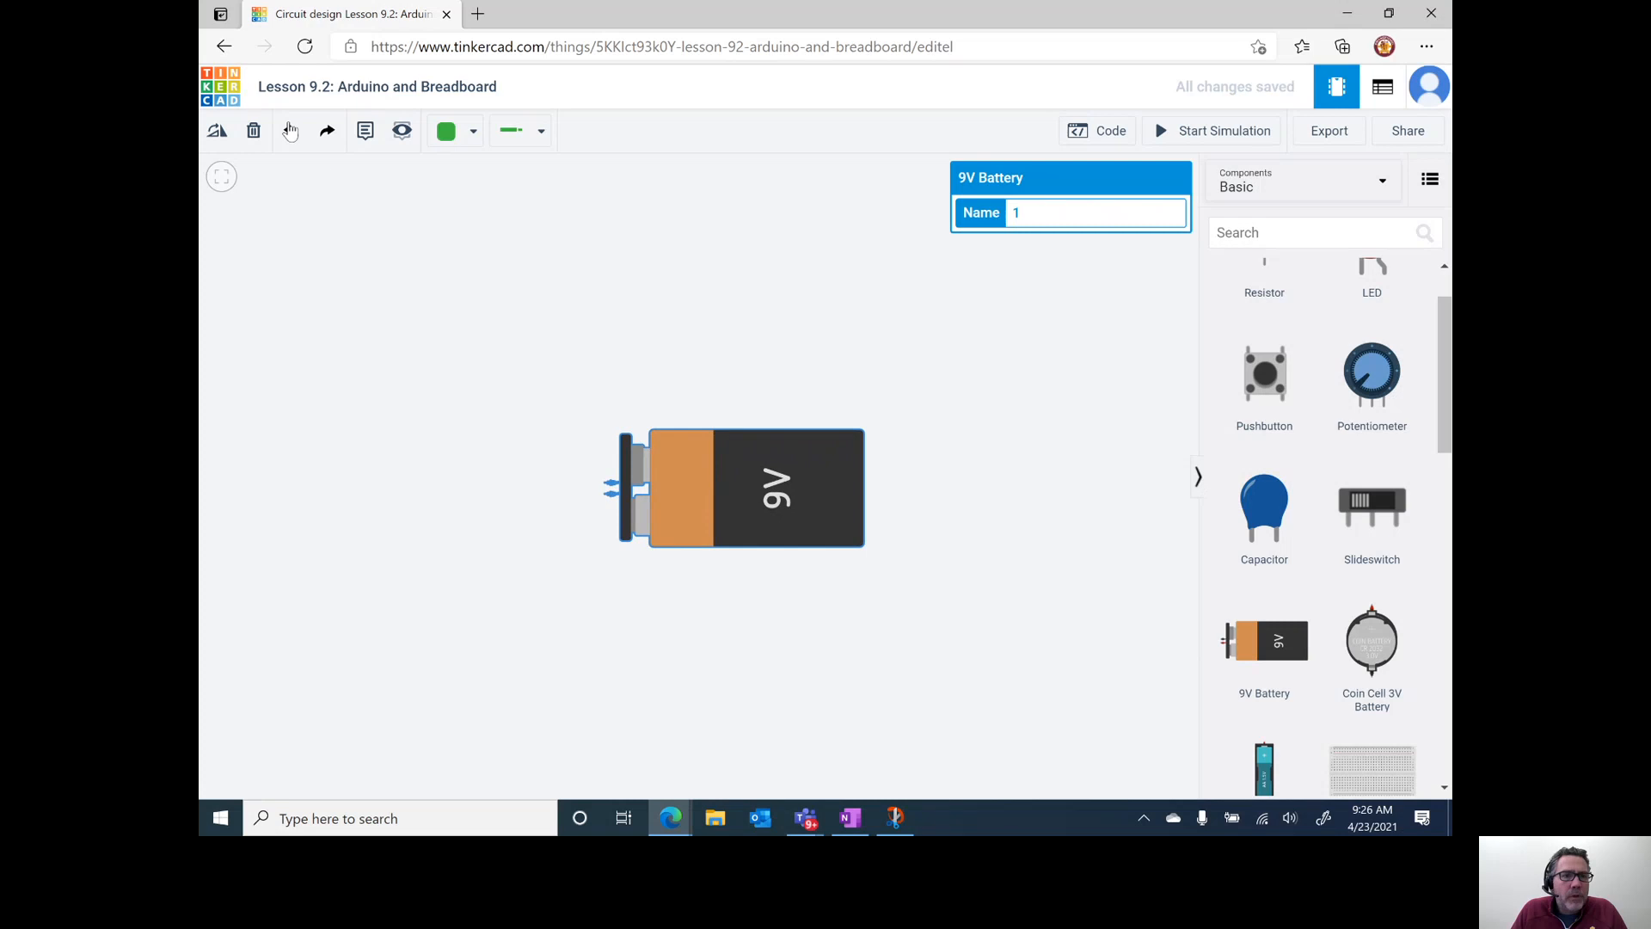
- Rotate the 9V battery upright so its terminals point up, and centre it in the workspace
{"action": "left_click", "coordinate": [325, 142]}
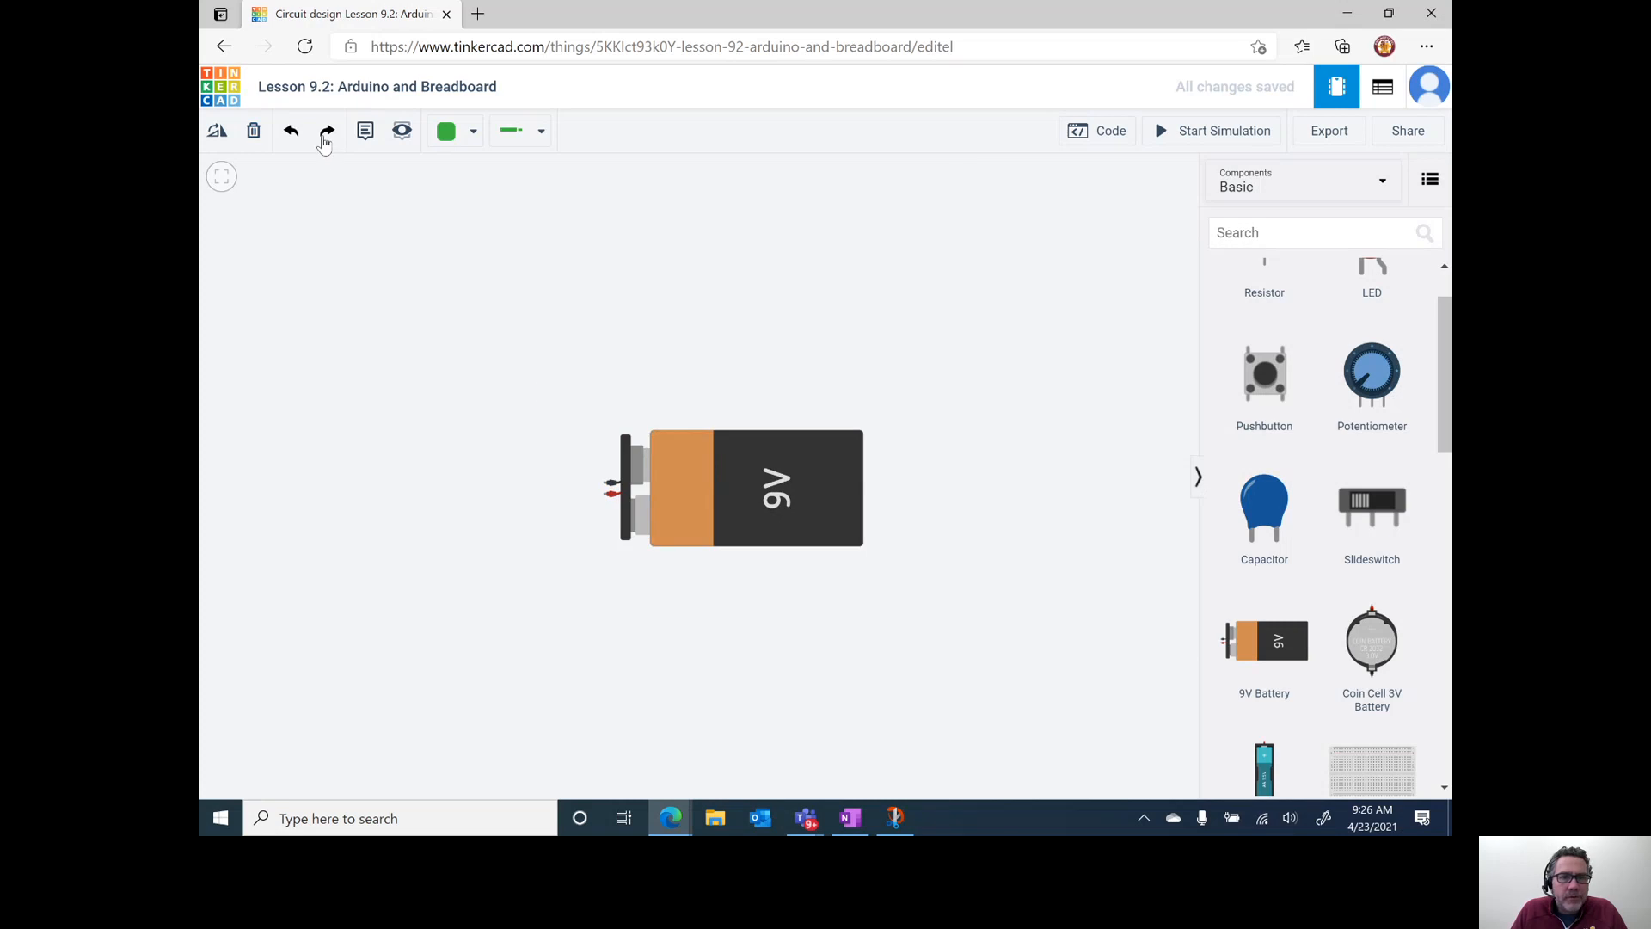
{"action": "left_click", "coordinate": [720, 513]}
{"action": "left_click", "coordinate": [217, 133]}
{"action": "left_click", "coordinate": [216, 133]}
{"action": "left_click_drag", "start_coordinate": [615, 645], "coordinate": [739, 563]}
{"action": "left_click", "coordinate": [827, 479]}
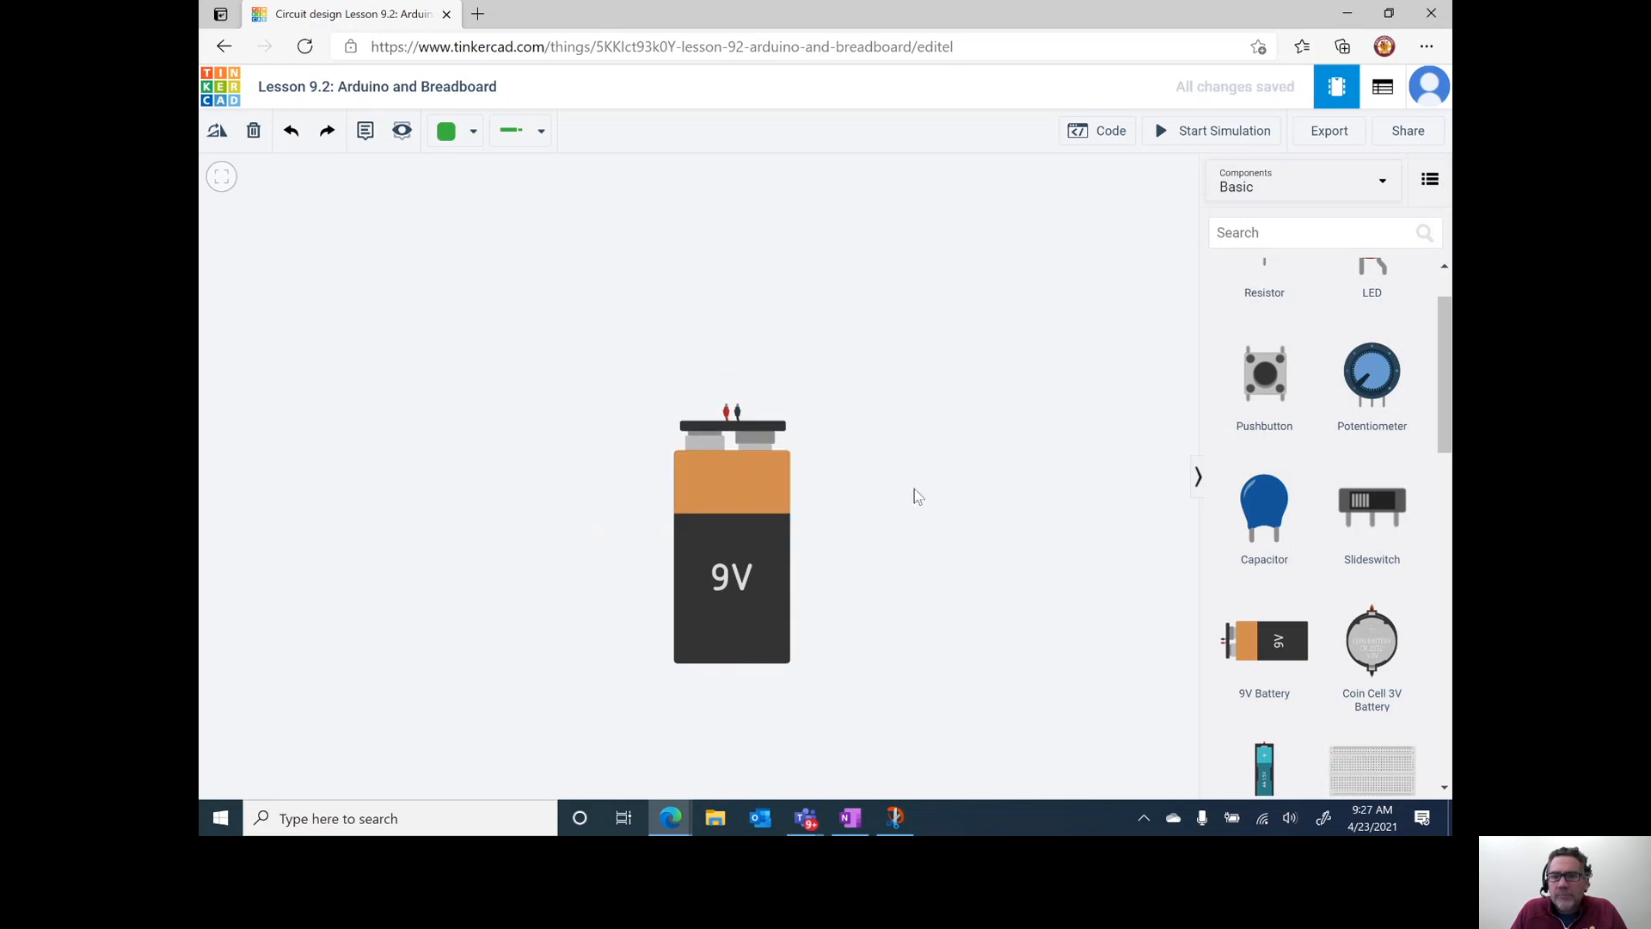
{"action": "scroll", "coordinate": [1184, 397], "scroll_direction": "up", "scroll_amount": 1}
{"action": "scroll", "coordinate": [1415, 327], "scroll_direction": "down", "scroll_amount": 1}
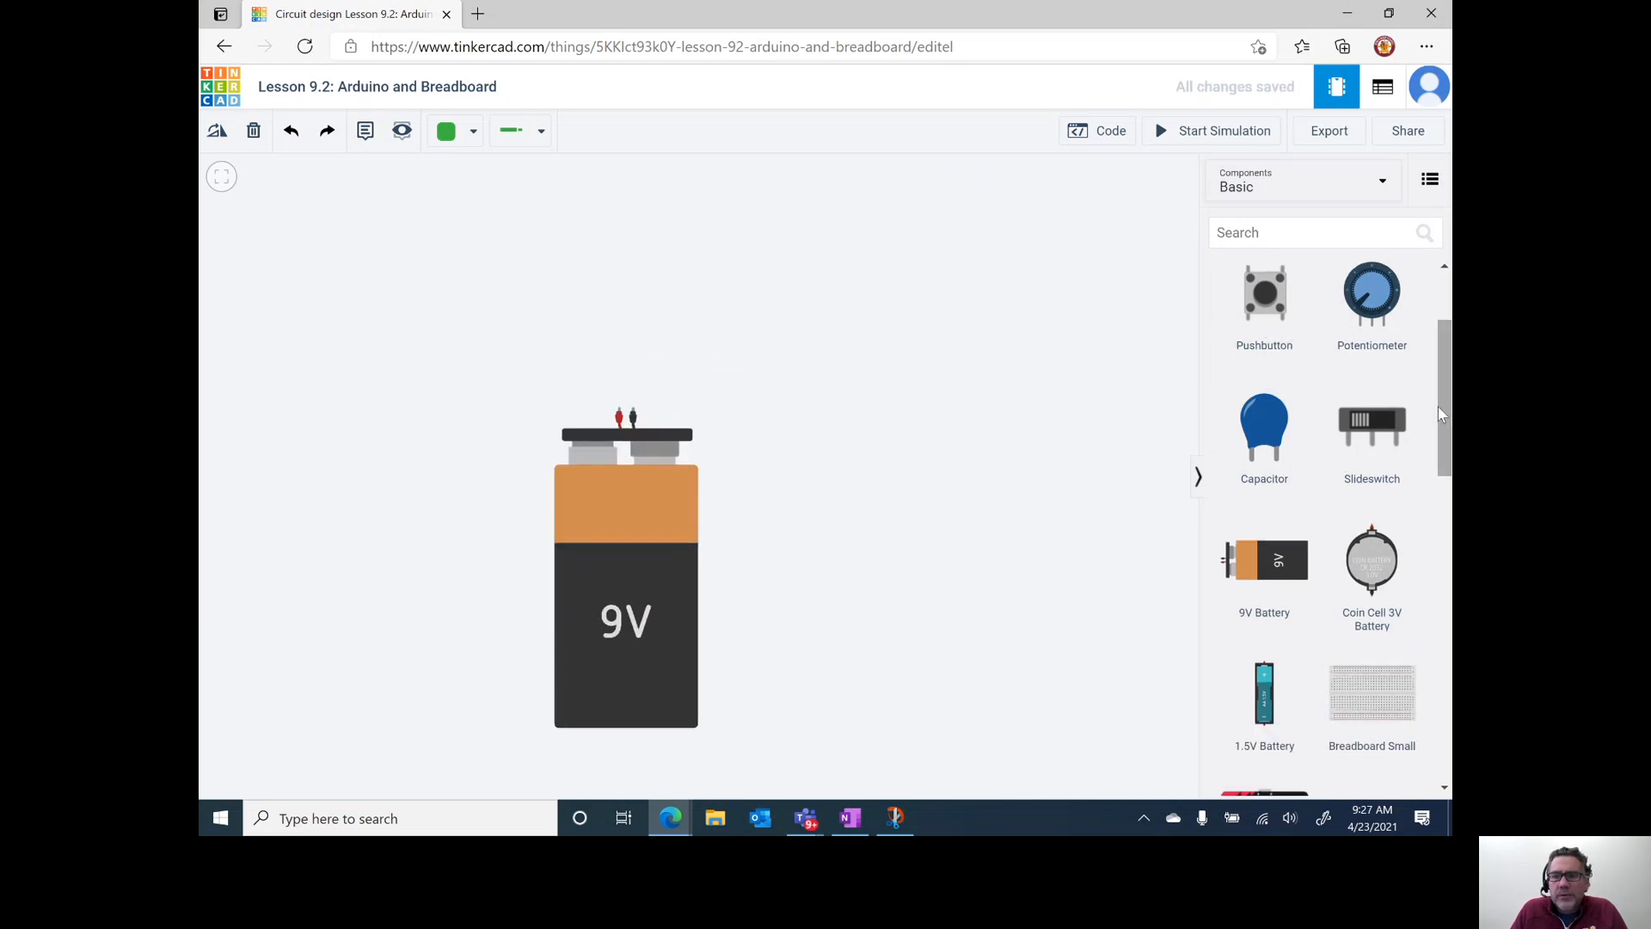
{"action": "scroll", "coordinate": [1415, 305], "scroll_direction": "up", "scroll_amount": 2}
{"action": "left_click_drag", "start_coordinate": [634, 579], "coordinate": [774, 564]}
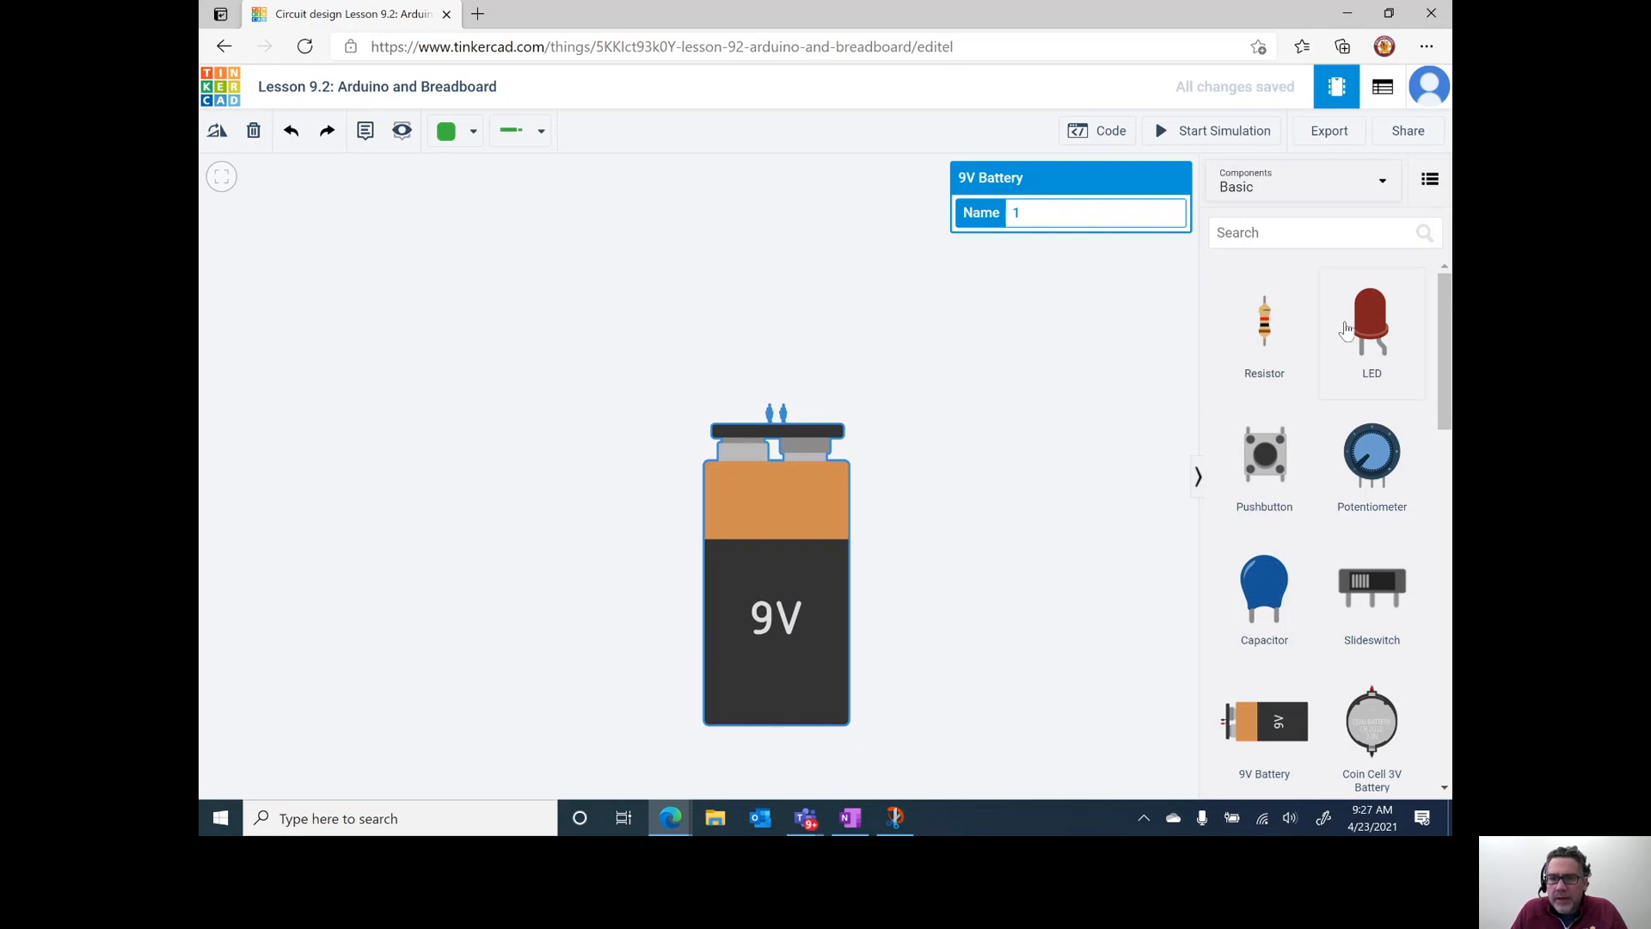
- Place a red LED above the battery terminals and a 1 kΩ resistor to the left of the LED
{"action": "left_click", "coordinate": [1378, 328]}
{"action": "left_click", "coordinate": [780, 312]}
{"action": "left_click_drag", "start_coordinate": [776, 290], "coordinate": [772, 303]}
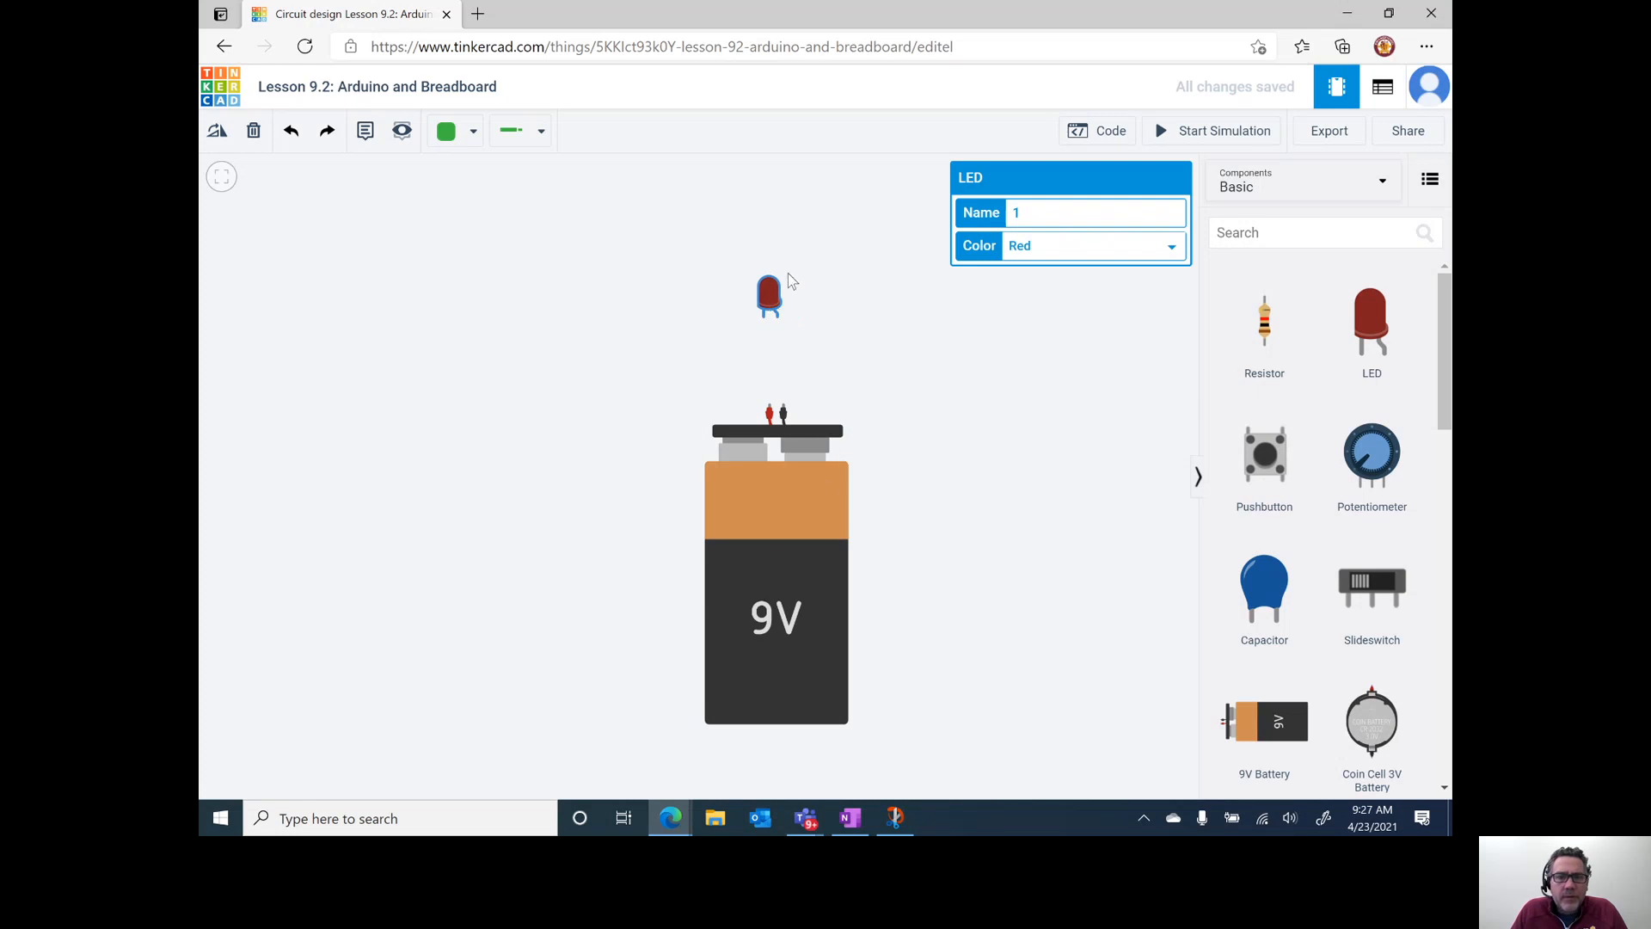
{"action": "left_click_drag", "start_coordinate": [758, 294], "coordinate": [756, 244]}
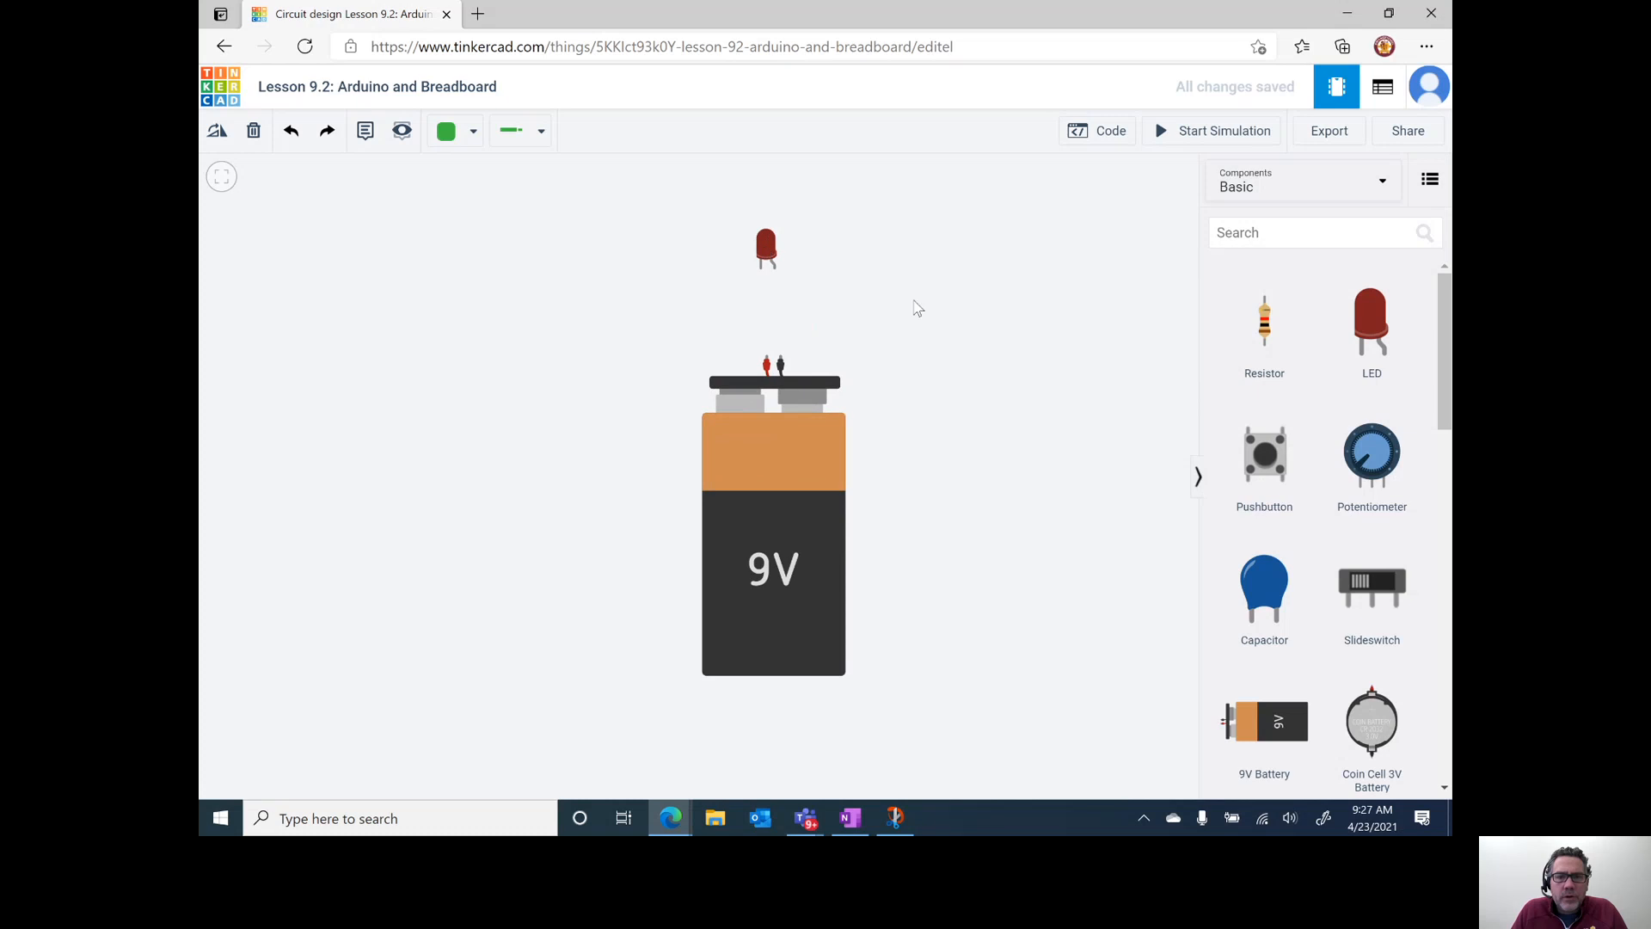
{"action": "left_click_drag", "start_coordinate": [1257, 327], "coordinate": [688, 321]}
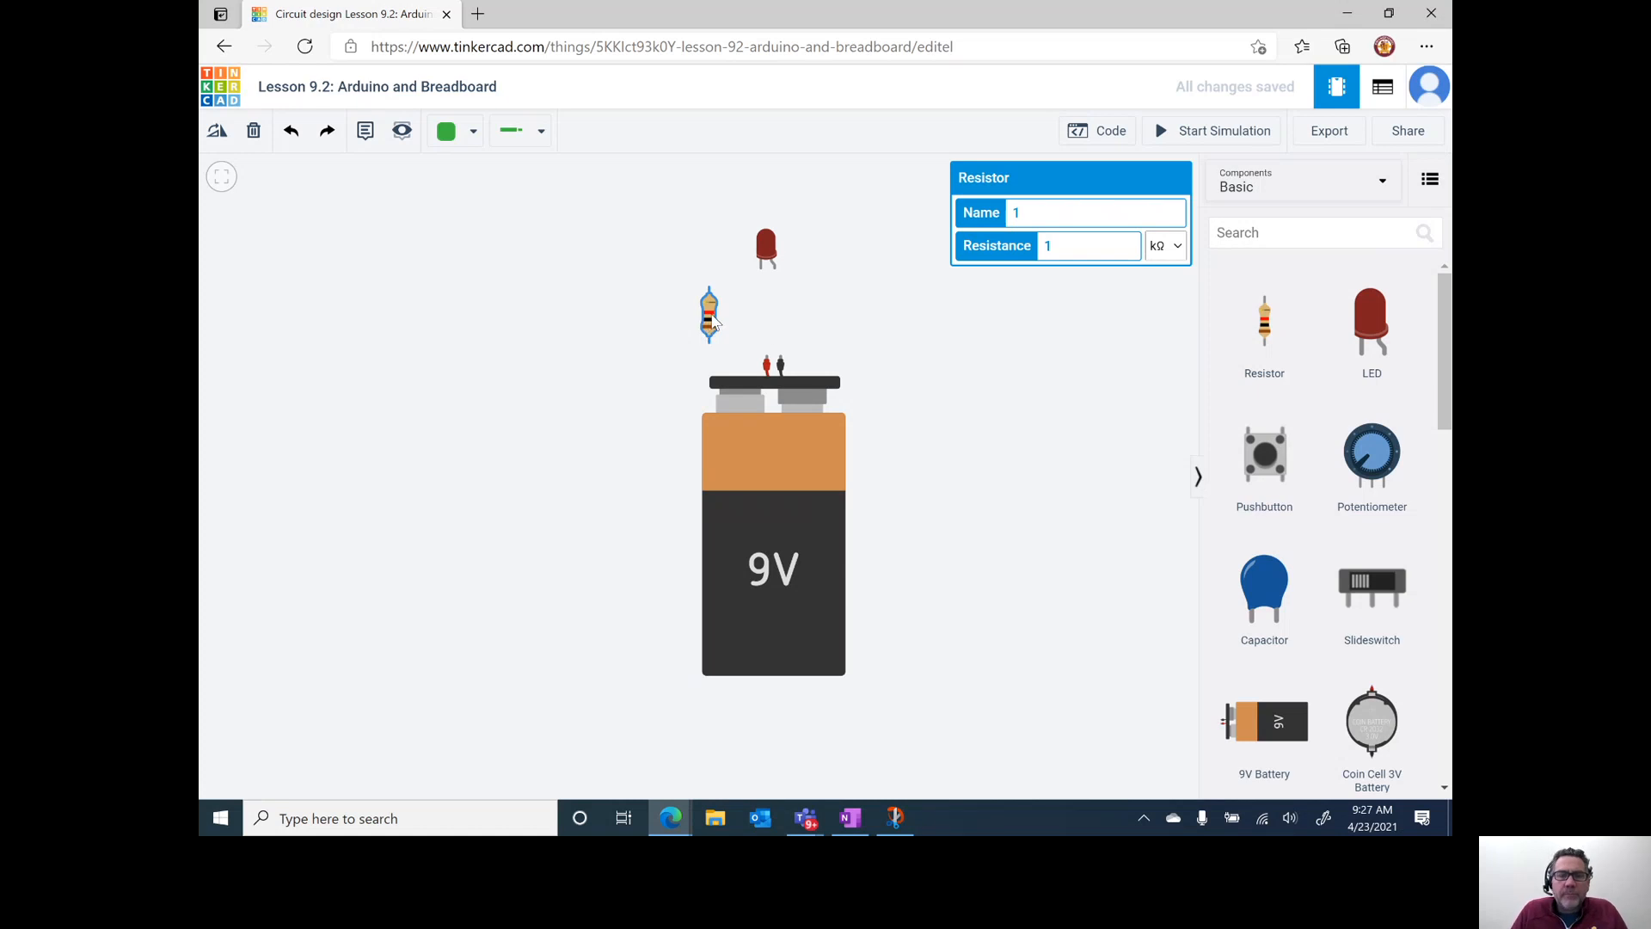
{"action": "left_click_drag", "start_coordinate": [713, 320], "coordinate": [567, 312]}
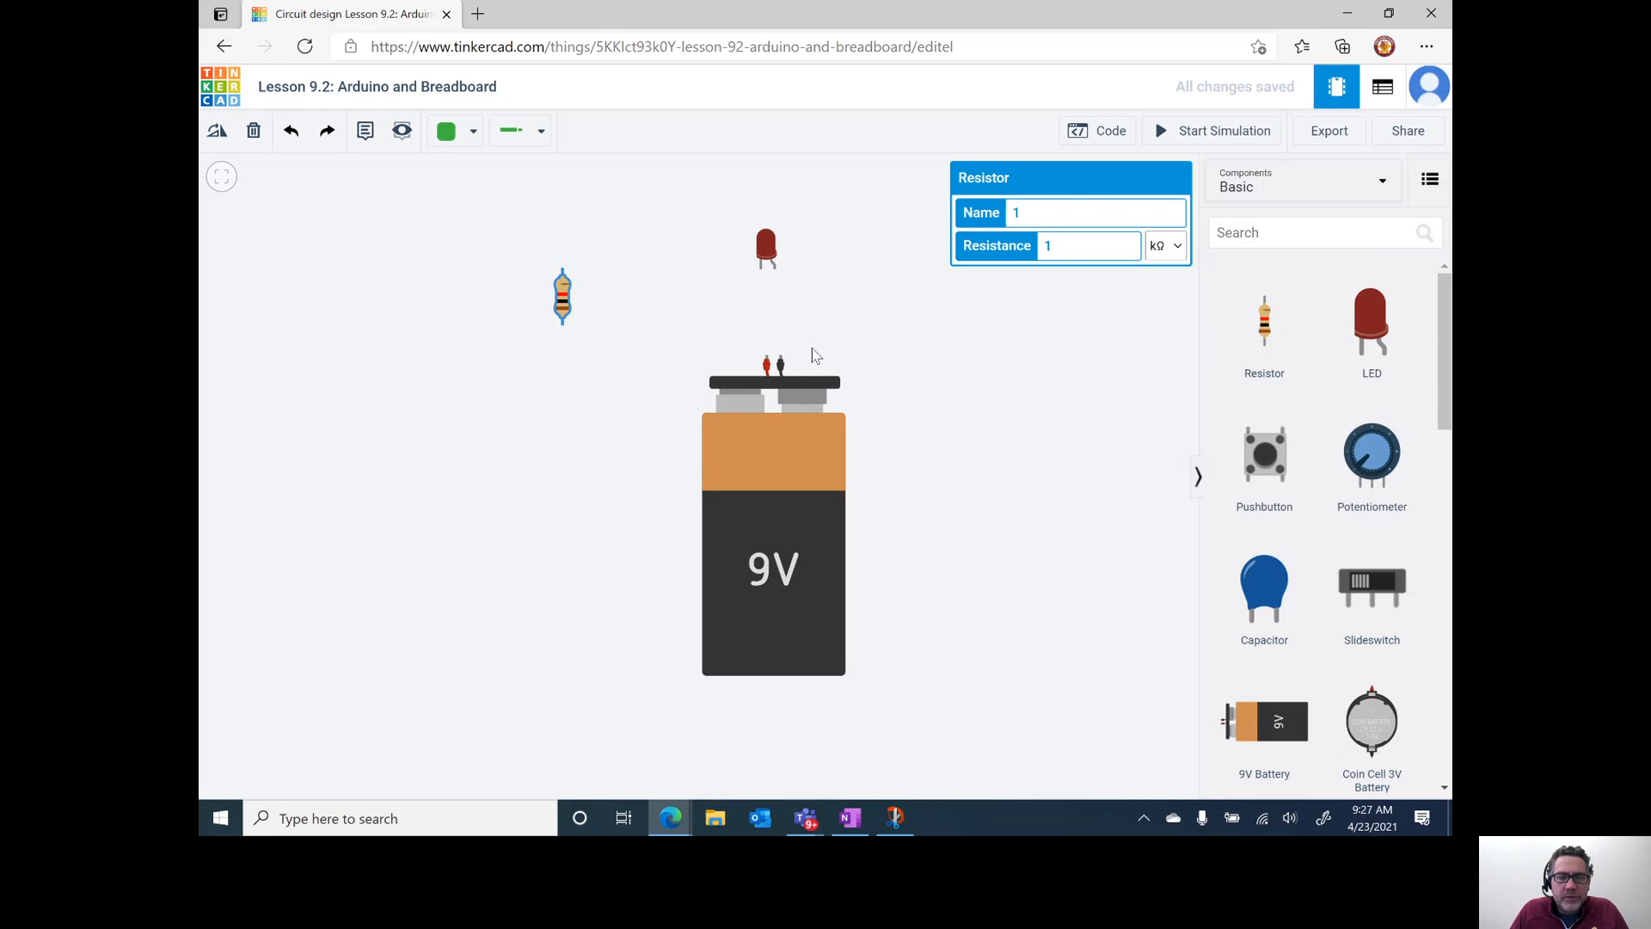
- Wire the battery's positive terminal to the LED's anode and its negative terminal to the LED's cathode
{"action": "scroll", "coordinate": [761, 320], "scroll_direction": "up", "scroll_amount": 5}
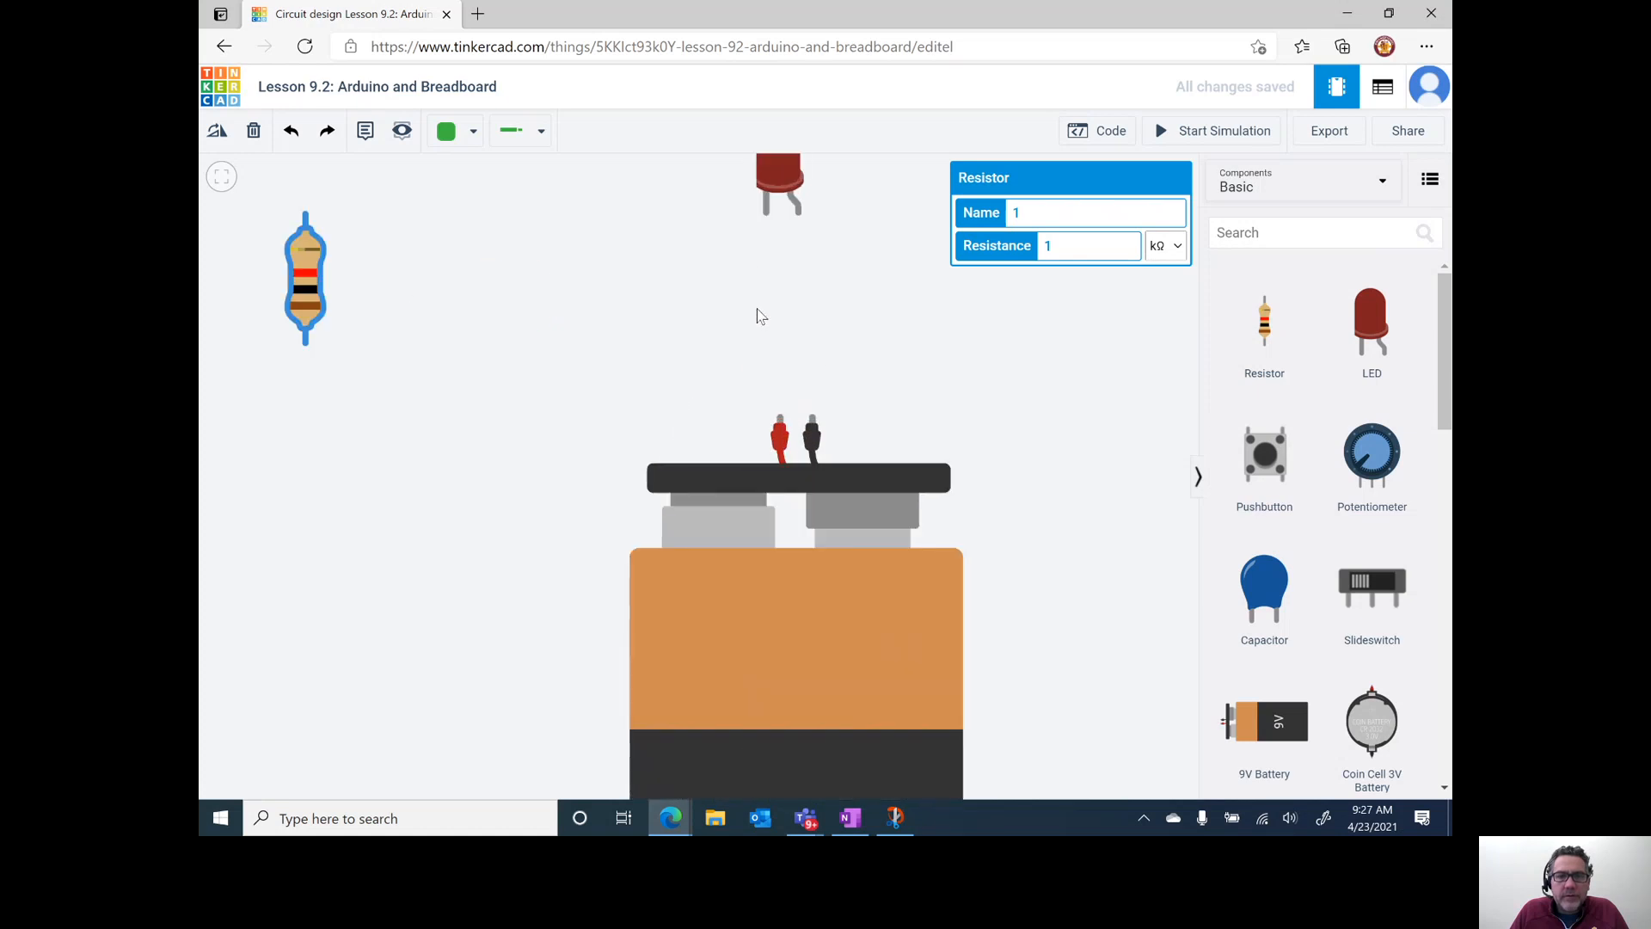
{"action": "left_click_drag", "start_coordinate": [844, 299], "coordinate": [841, 454]}
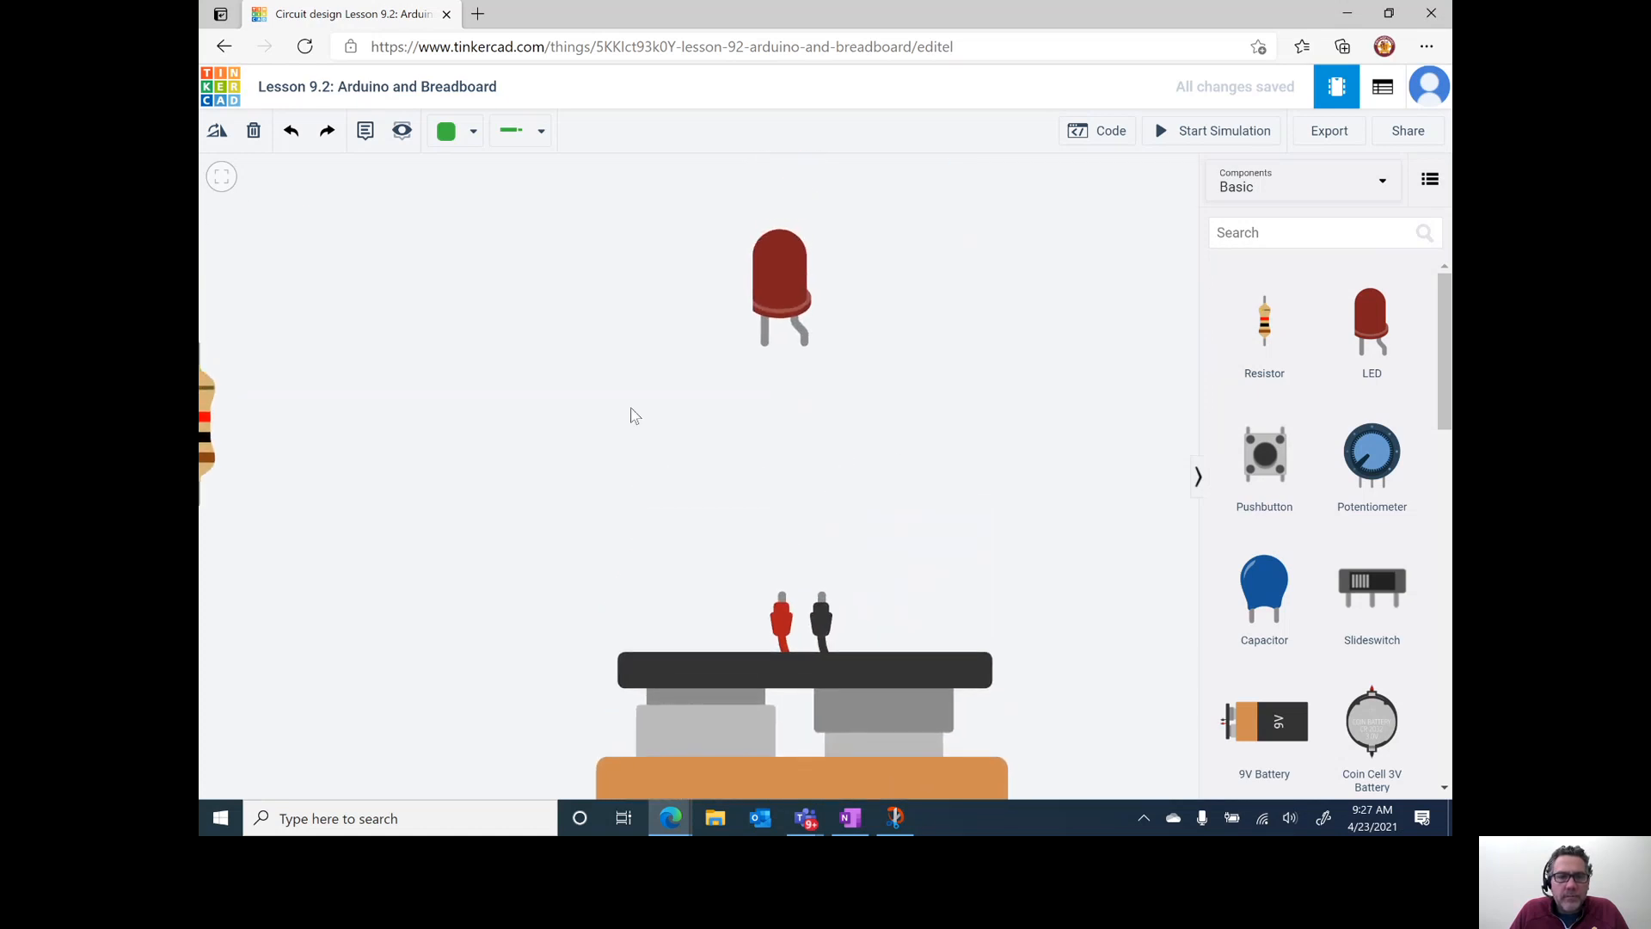
{"action": "scroll", "coordinate": [683, 355], "scroll_direction": "down", "scroll_amount": 1}
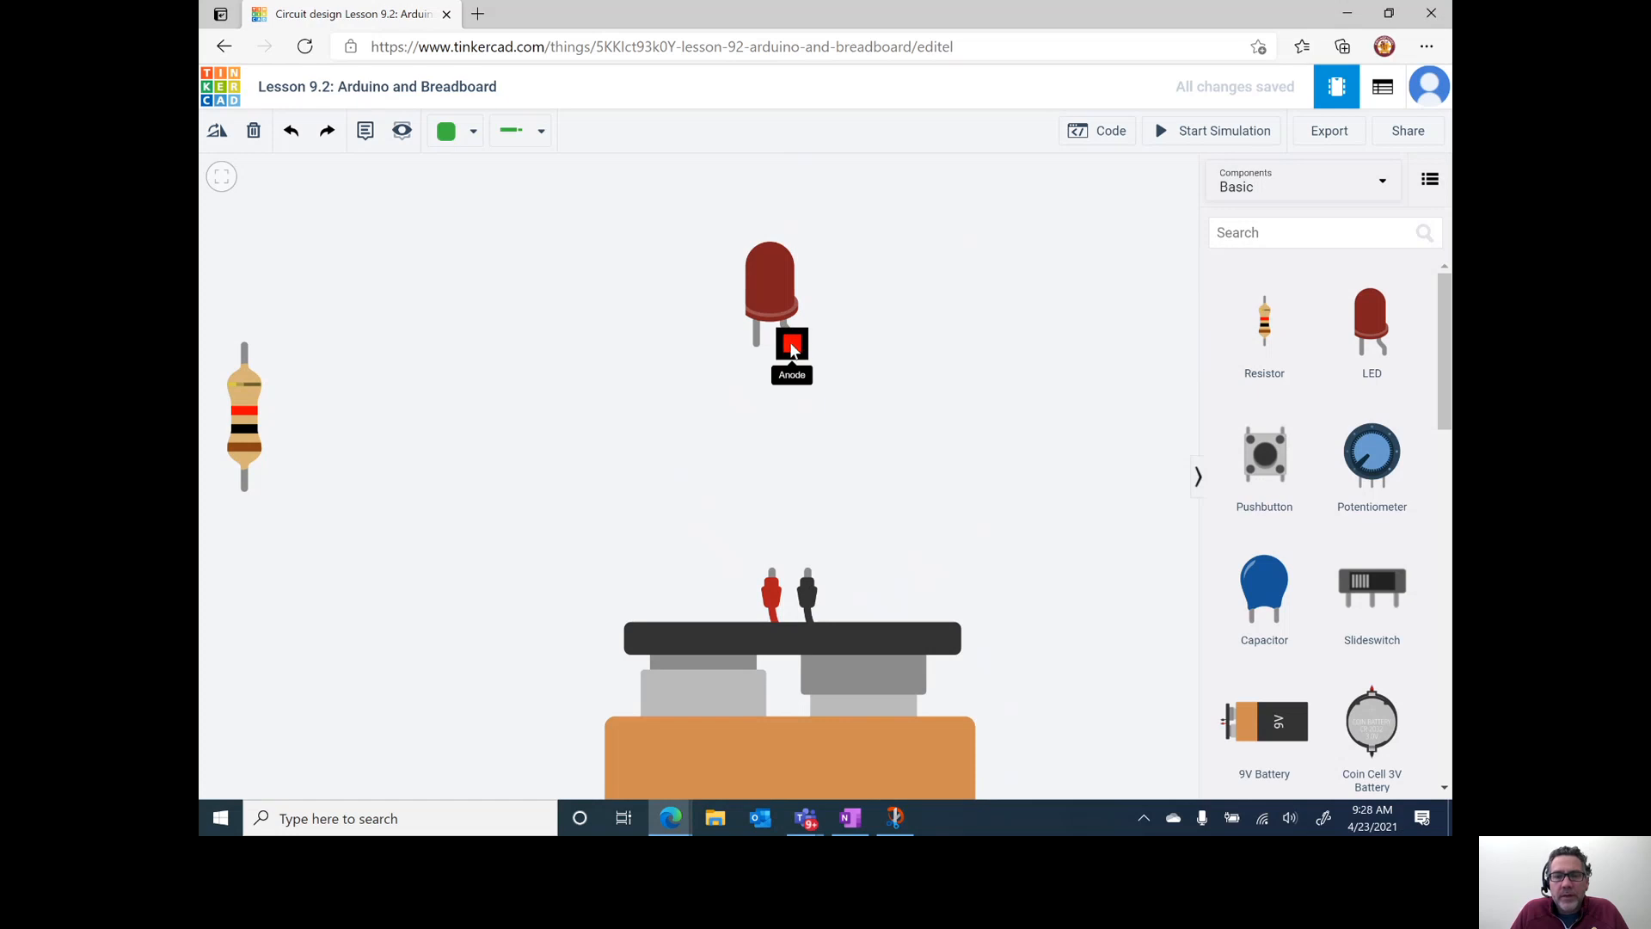
{"action": "left_click", "coordinate": [772, 572]}
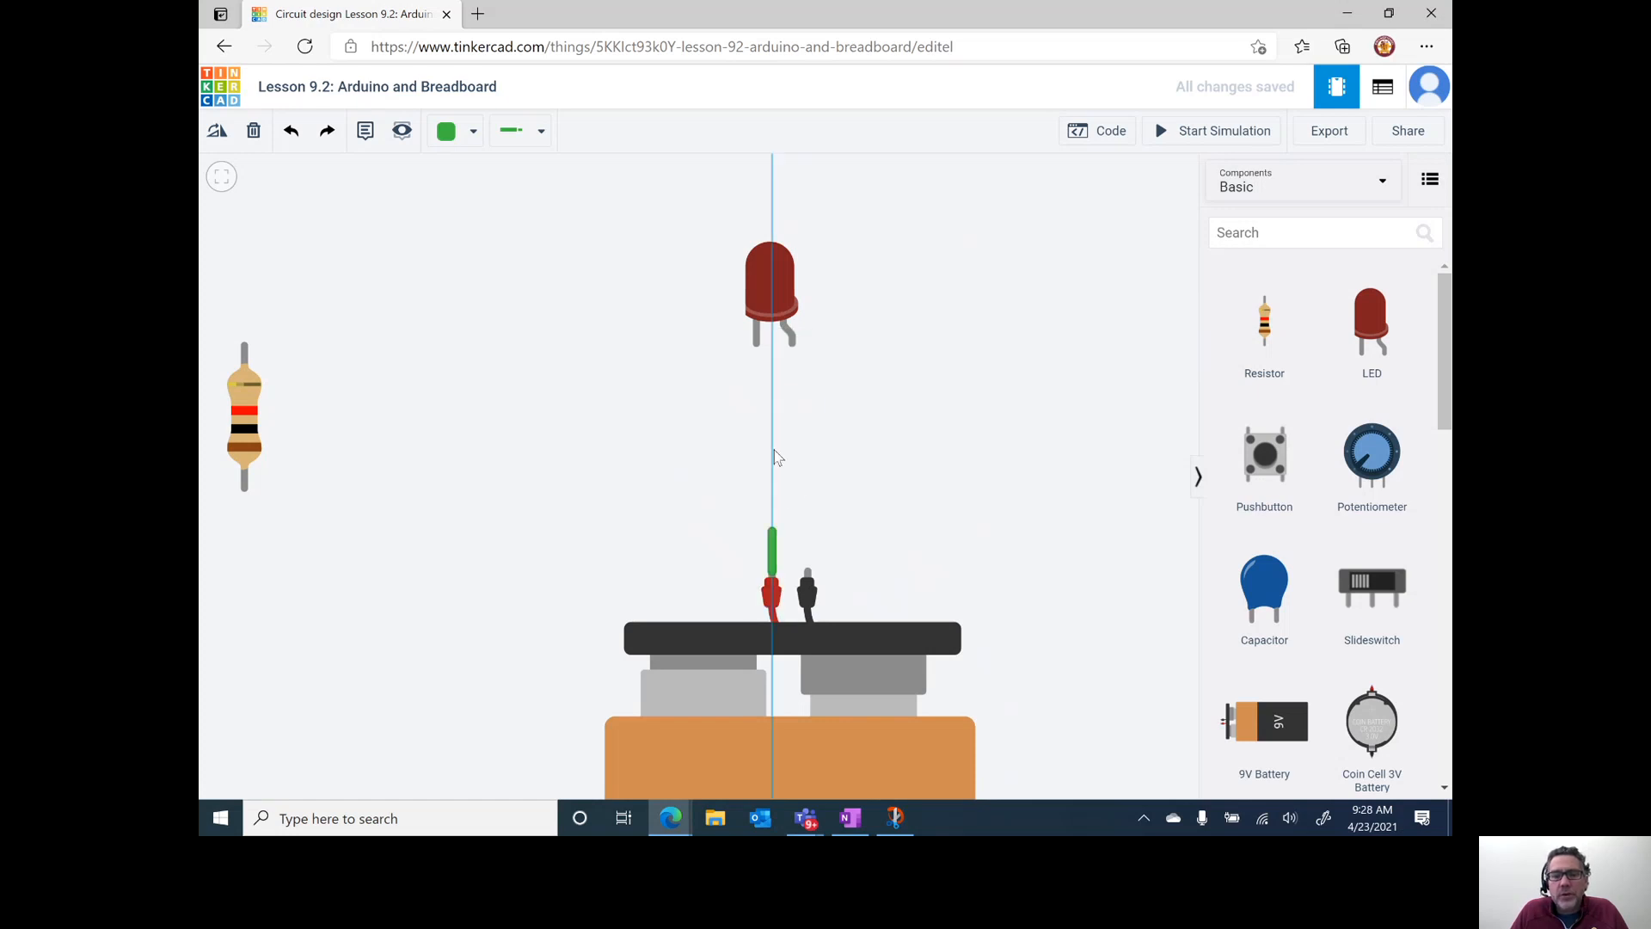
{"action": "left_click", "coordinate": [793, 344]}
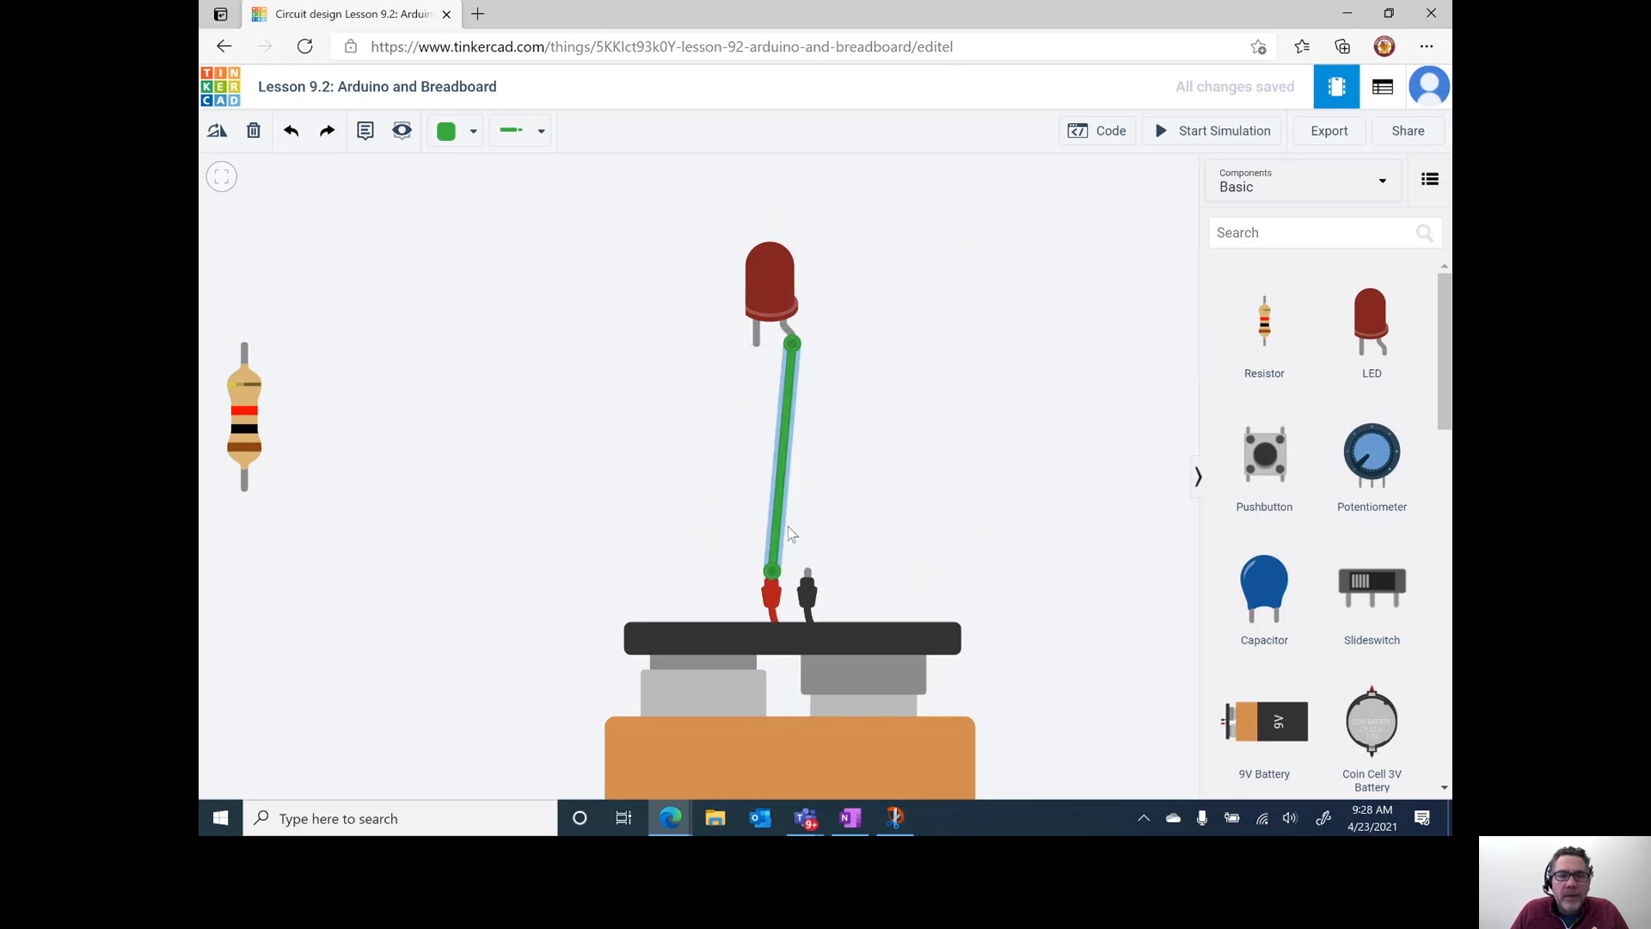
{"action": "left_click", "coordinate": [807, 573]}
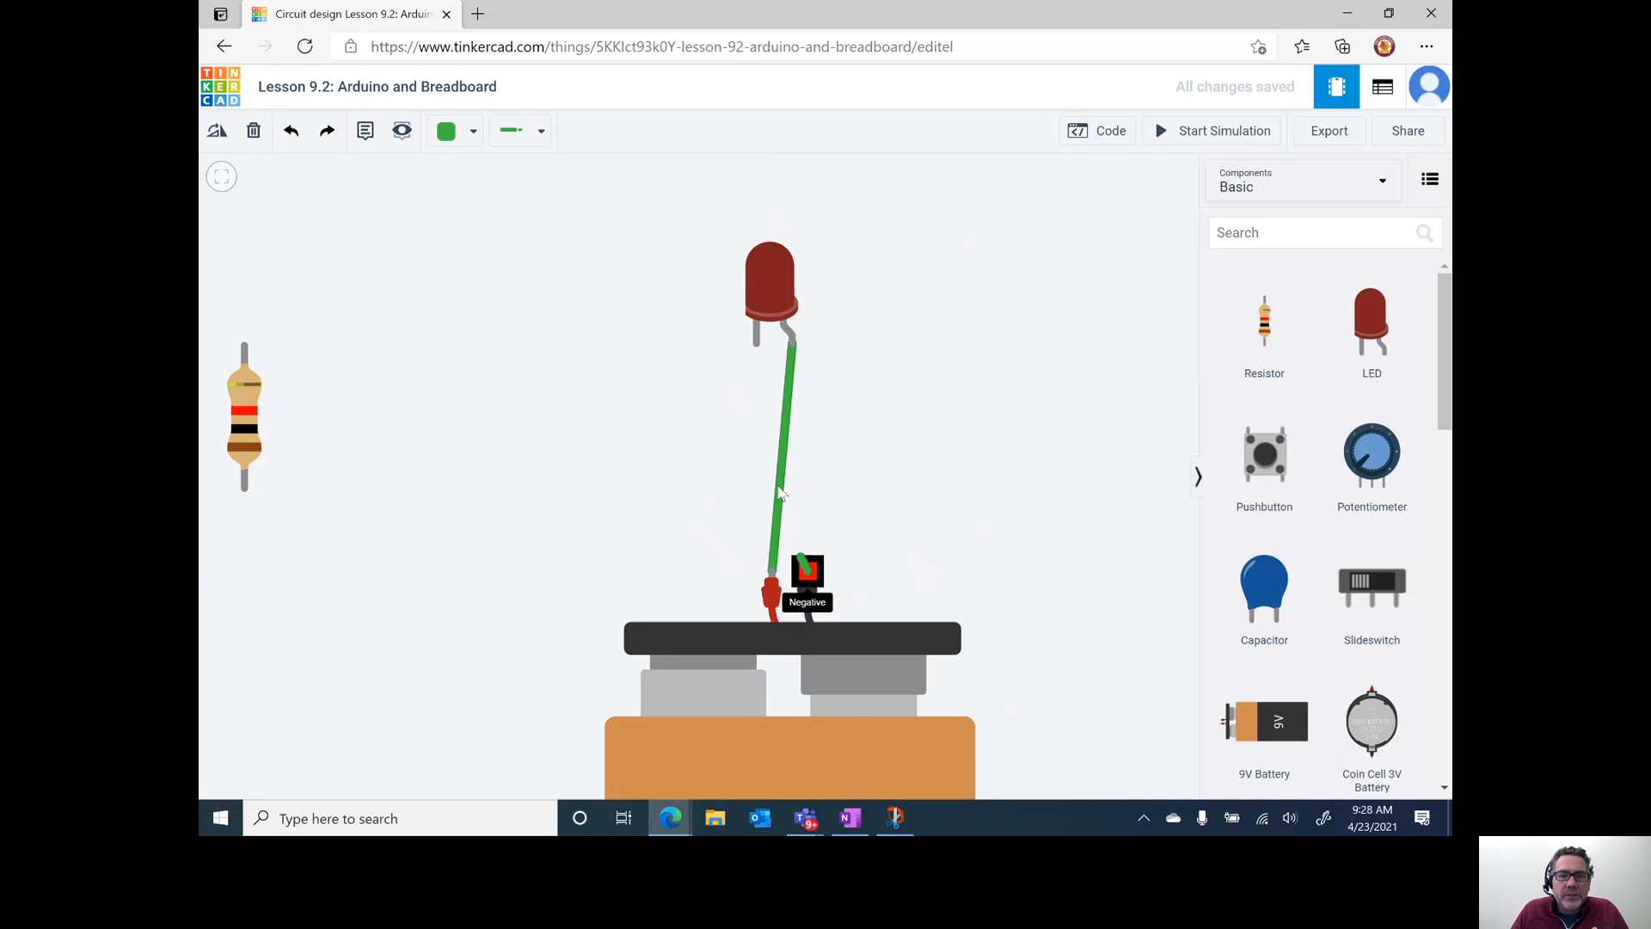
{"action": "left_click", "coordinate": [757, 348]}
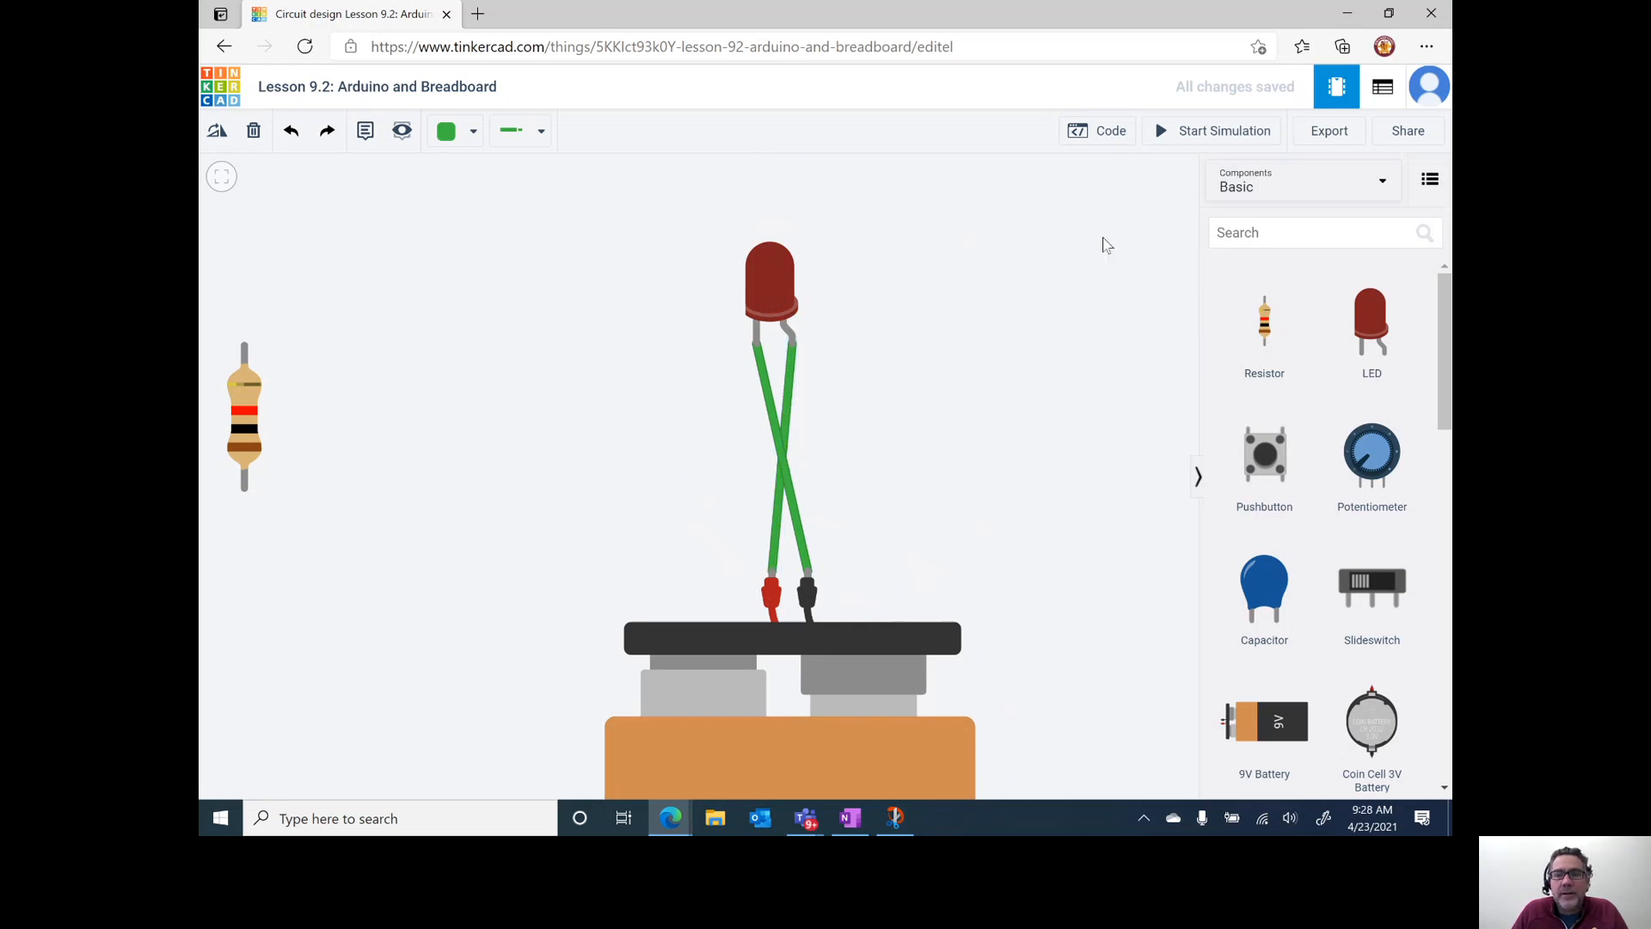
- Simulate the circuit without a resistor, check the LED's reaction, and stop the simulation
{"action": "left_click", "coordinate": [1194, 130]}
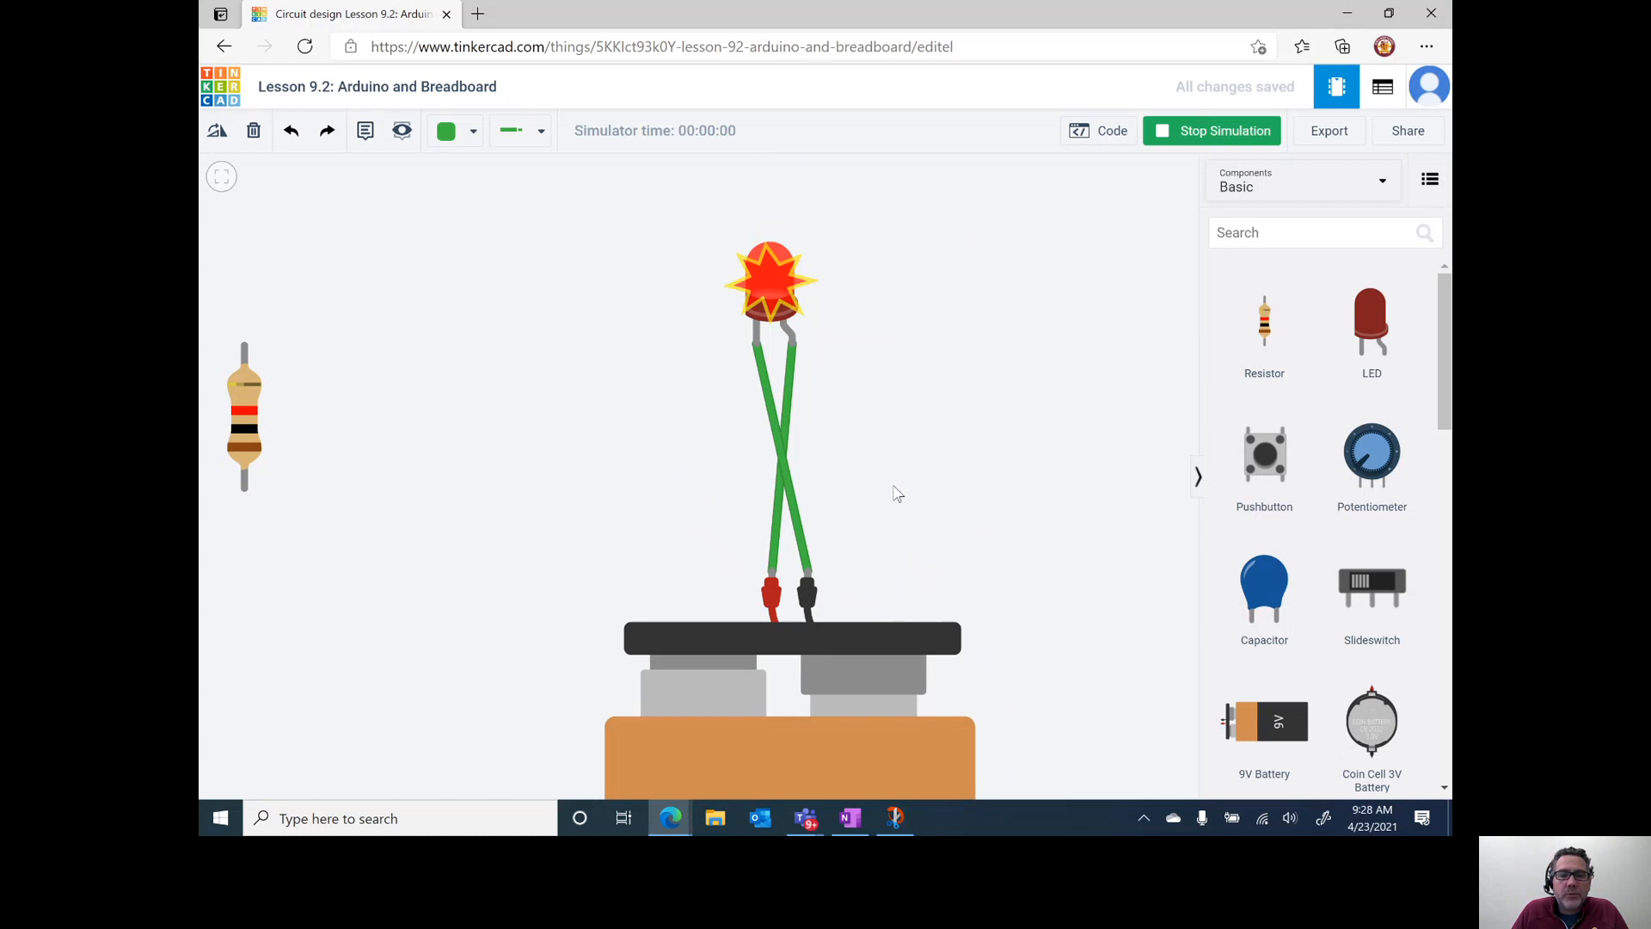
{"action": "mouse_move", "coordinate": [777, 278]}
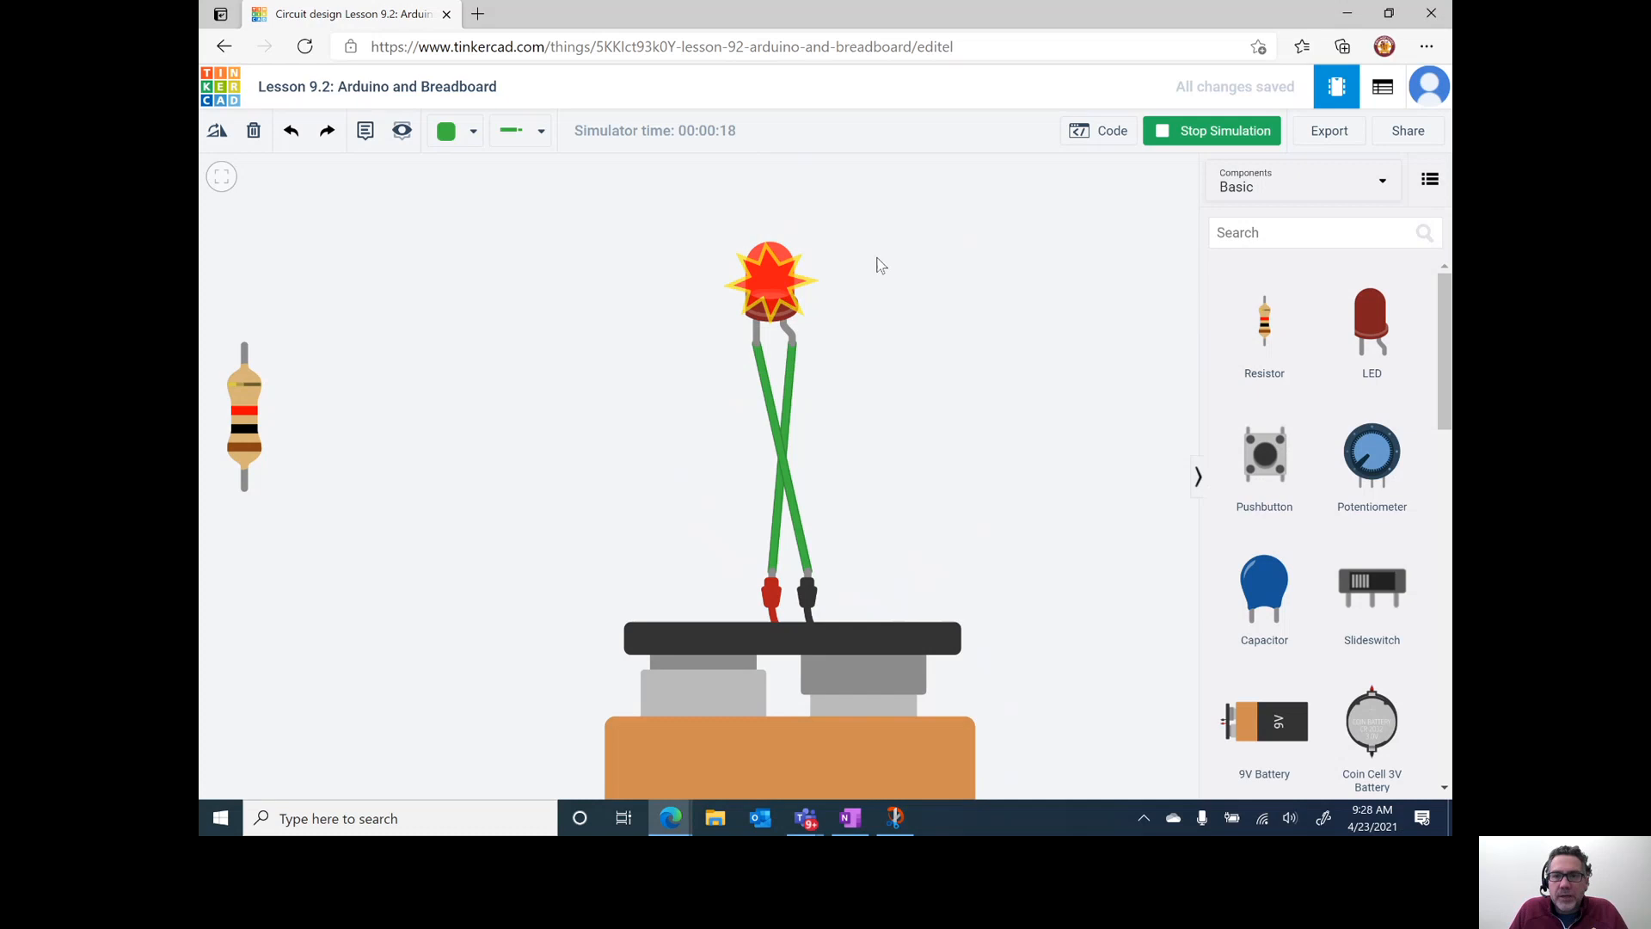
{"action": "left_click", "coordinate": [1184, 135]}
- Delete both wires between the LED and the battery
{"action": "left_click", "coordinate": [778, 448]}
{"action": "key", "text": "Delete"}
{"action": "left_click", "coordinate": [780, 451]}
{"action": "key", "text": "Delete"}
- Connect the resistor between the LED's cathode and the battery's negative terminal, and wire the anode to the positive terminal
{"action": "left_click_drag", "start_coordinate": [223, 421], "coordinate": [775, 425]}
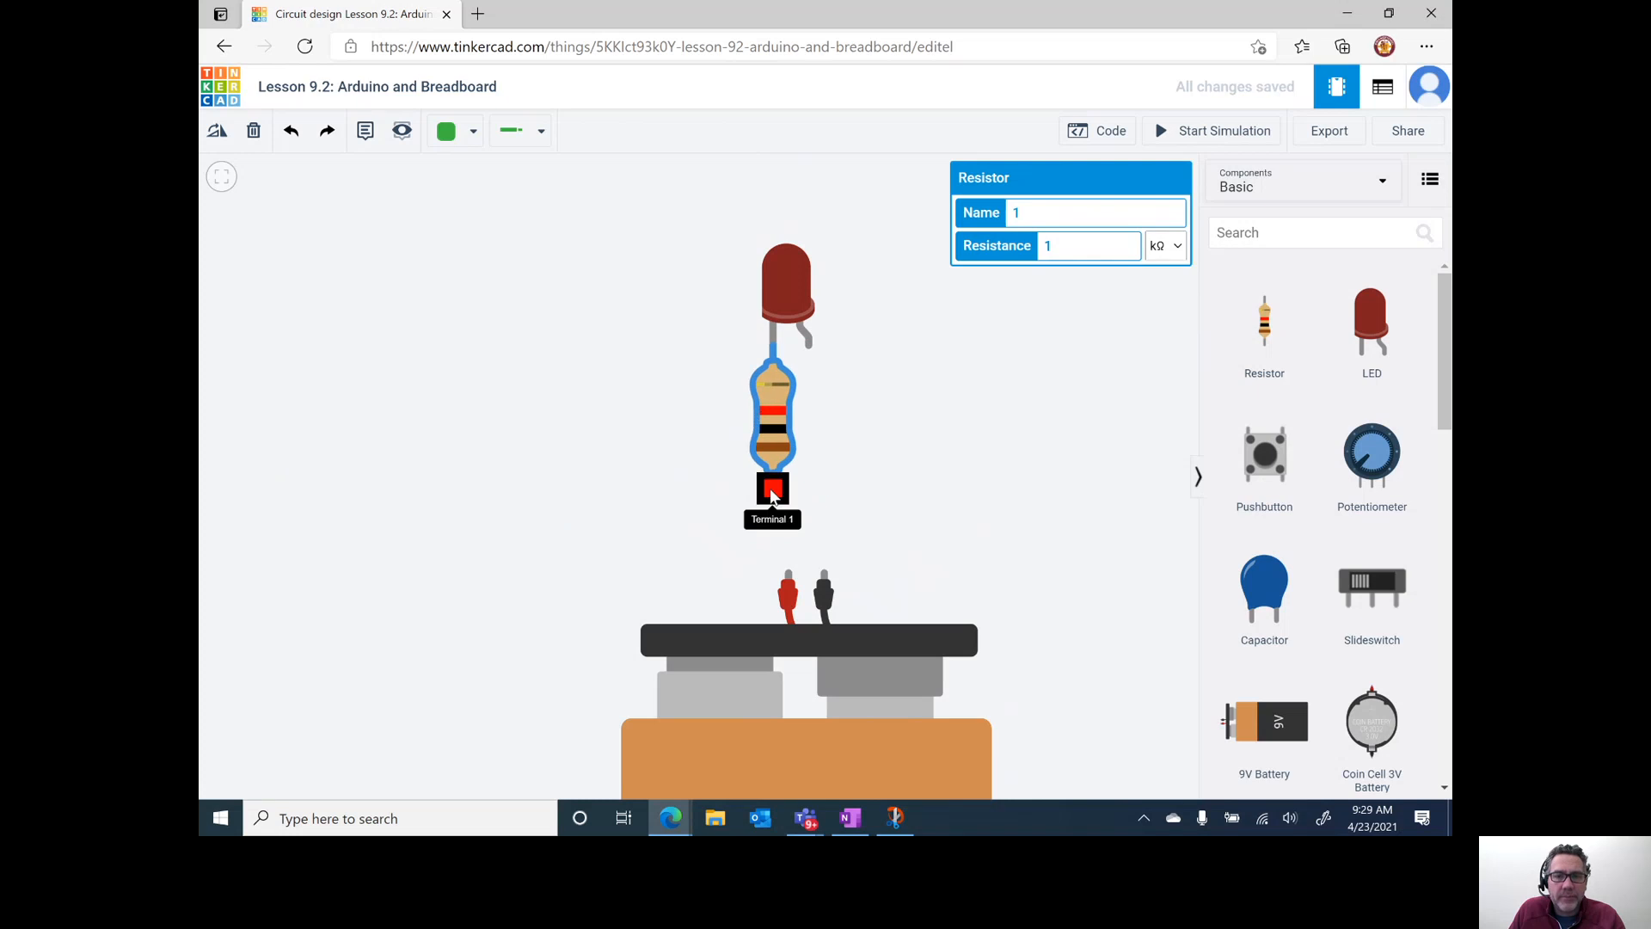
{"action": "left_click", "coordinate": [771, 490]}
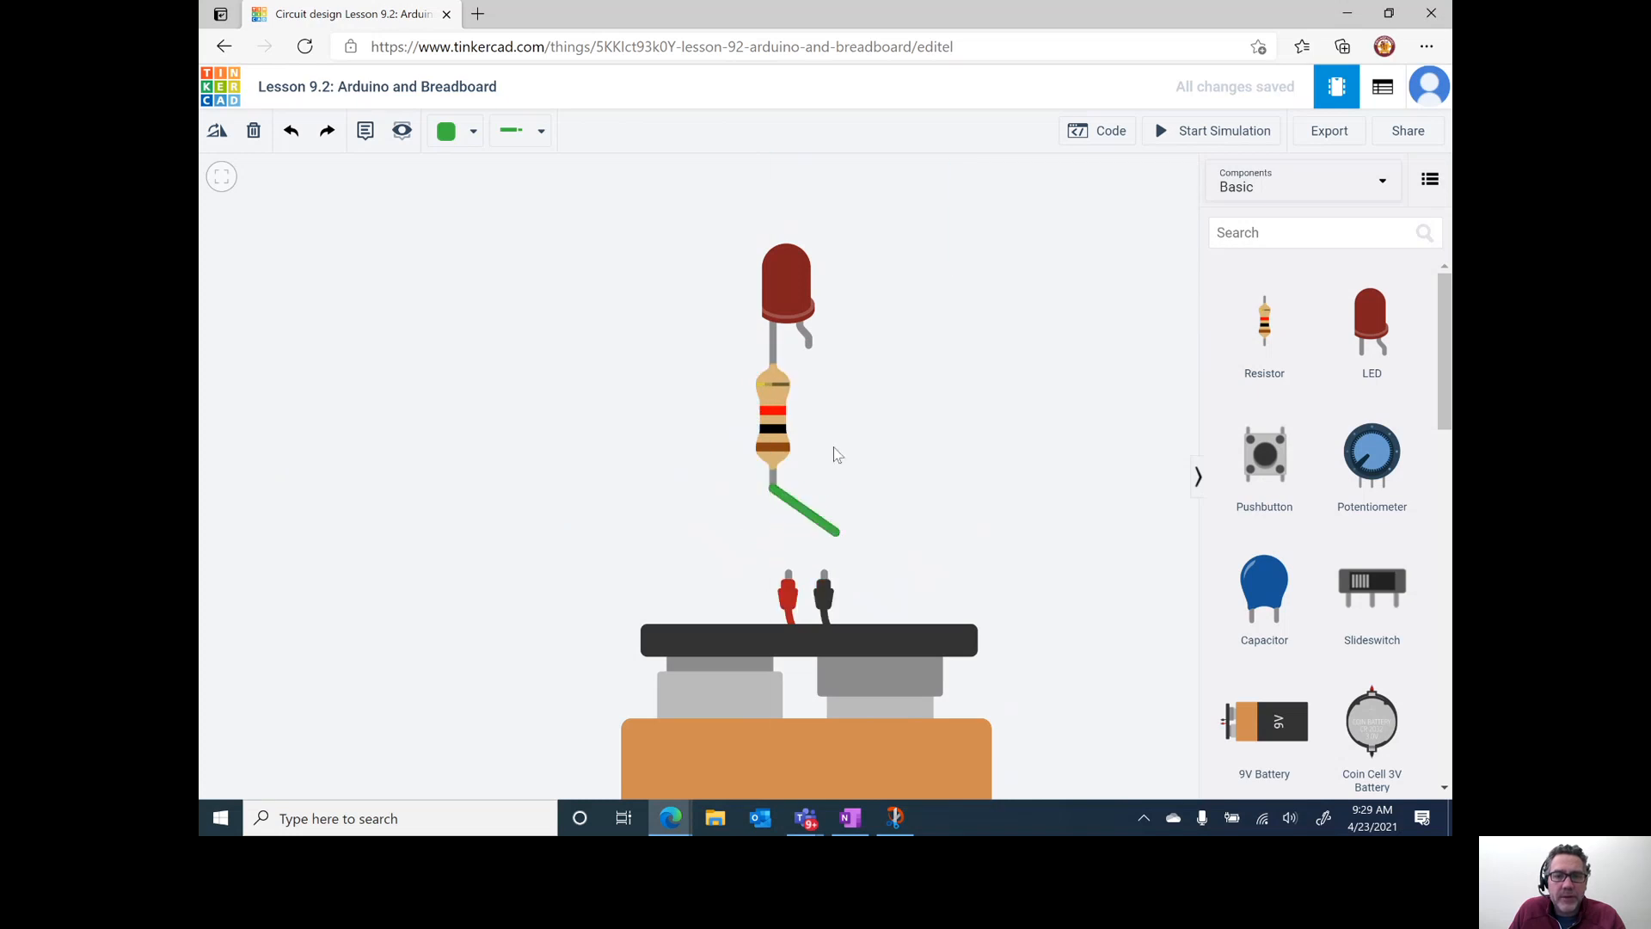
{"action": "left_click", "coordinate": [824, 572]}
{"action": "left_click", "coordinate": [809, 351]}
{"action": "left_click", "coordinate": [791, 573]}
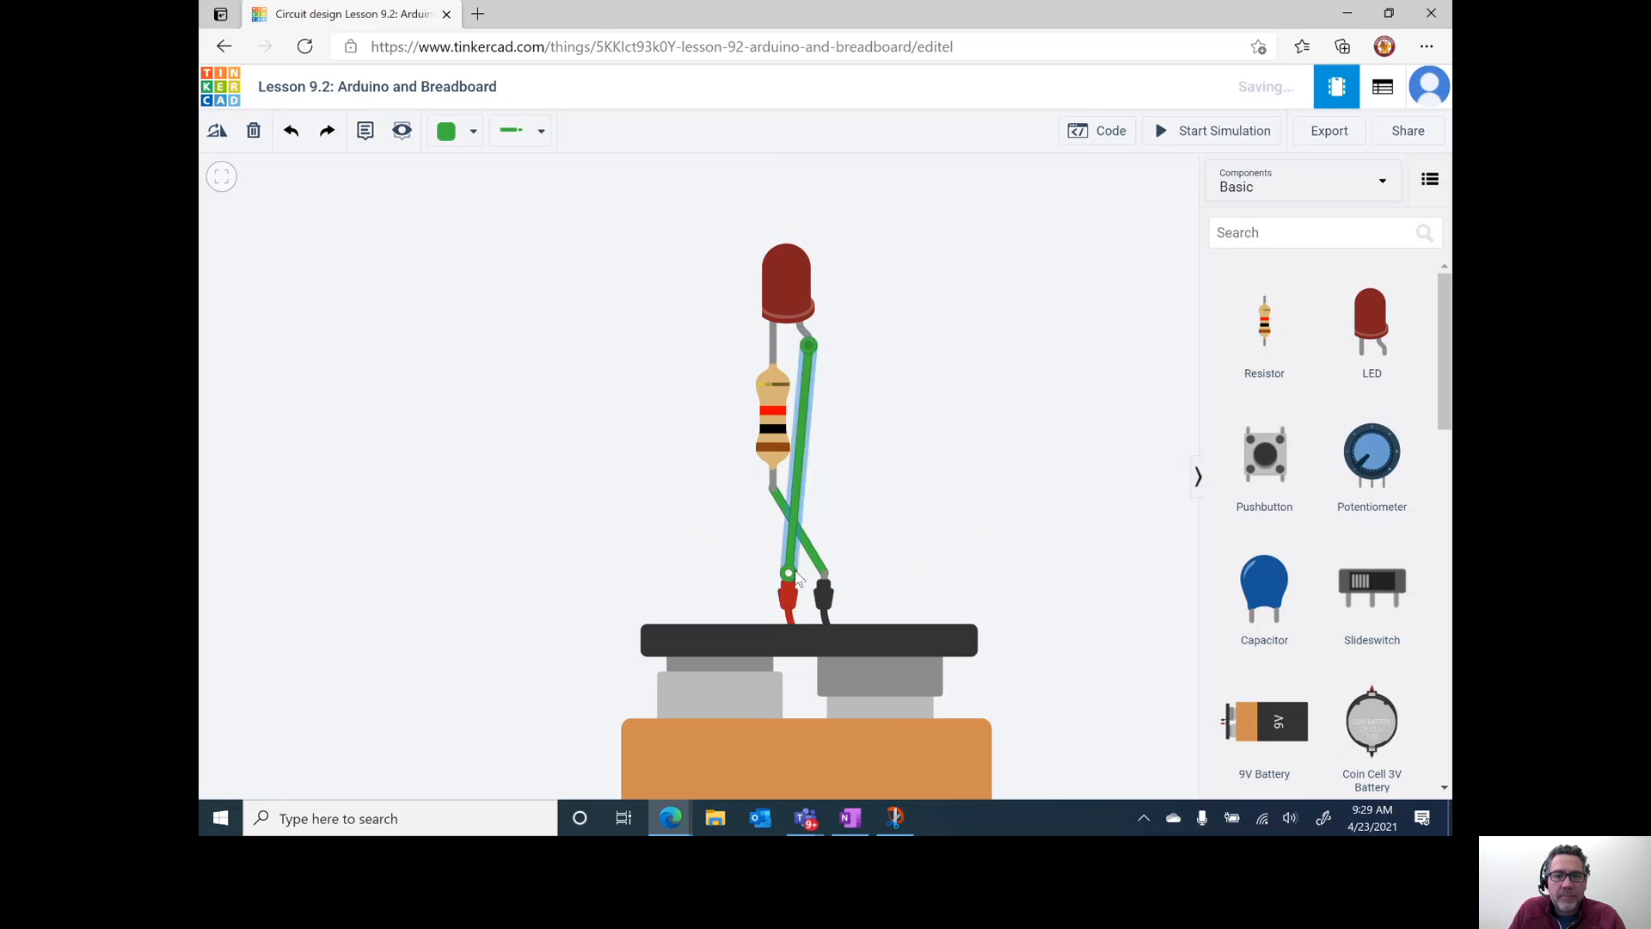
- Simulate the circuit with the resistor in series with the LED, and stop the simulation
{"action": "left_click", "coordinate": [870, 439]}
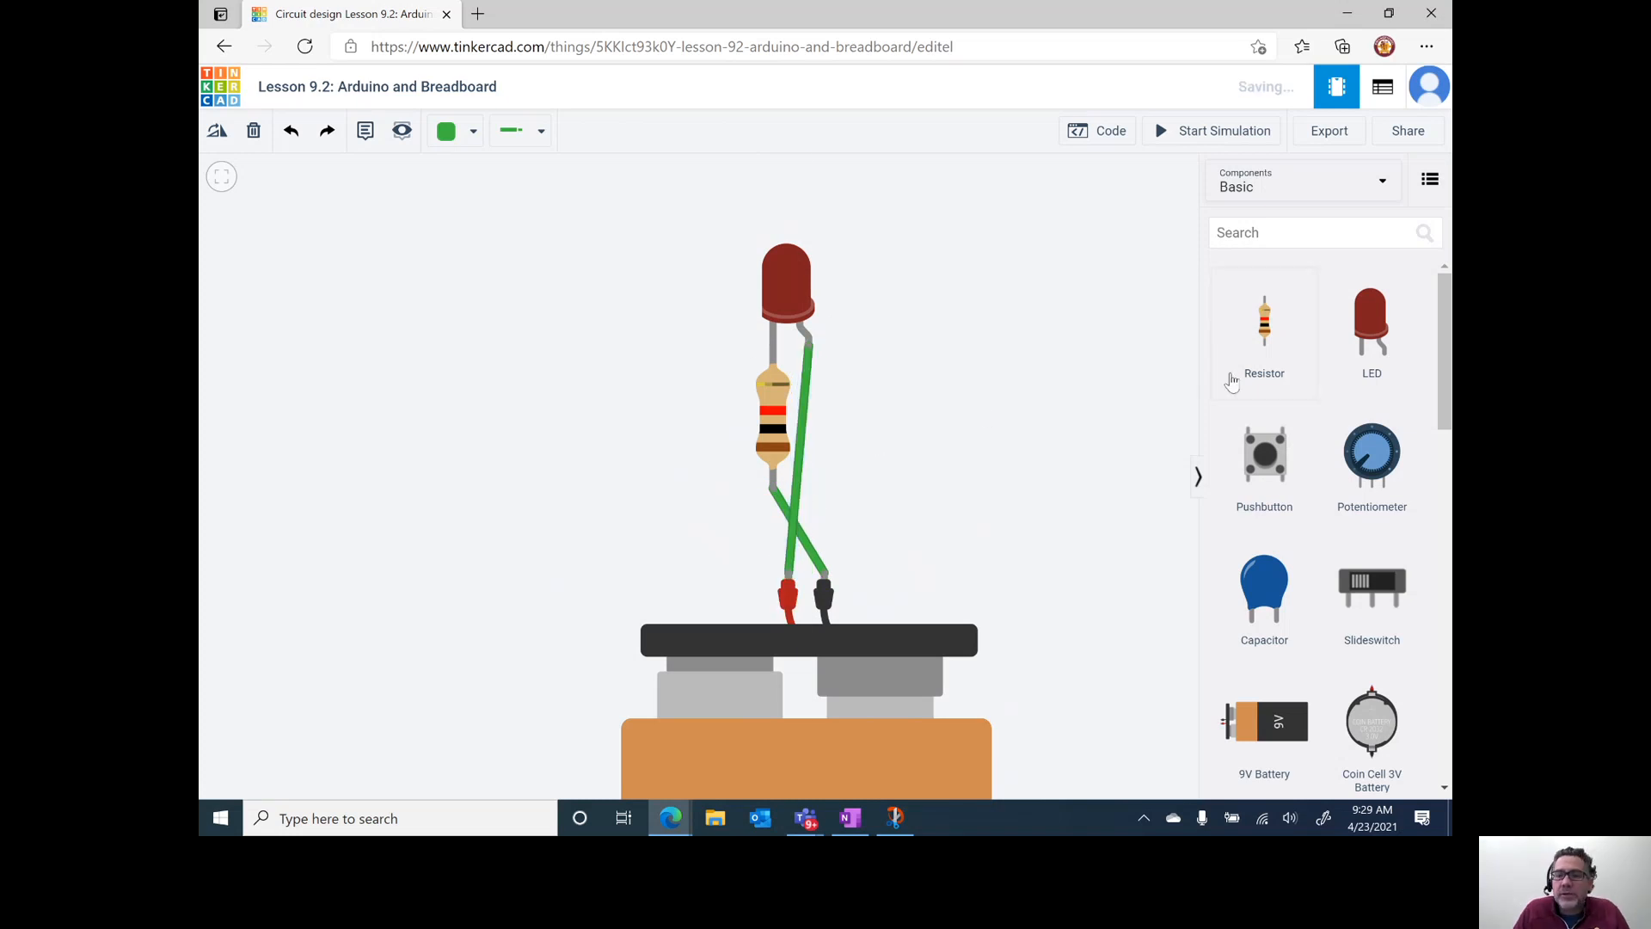
{"action": "left_click", "coordinate": [1224, 138]}
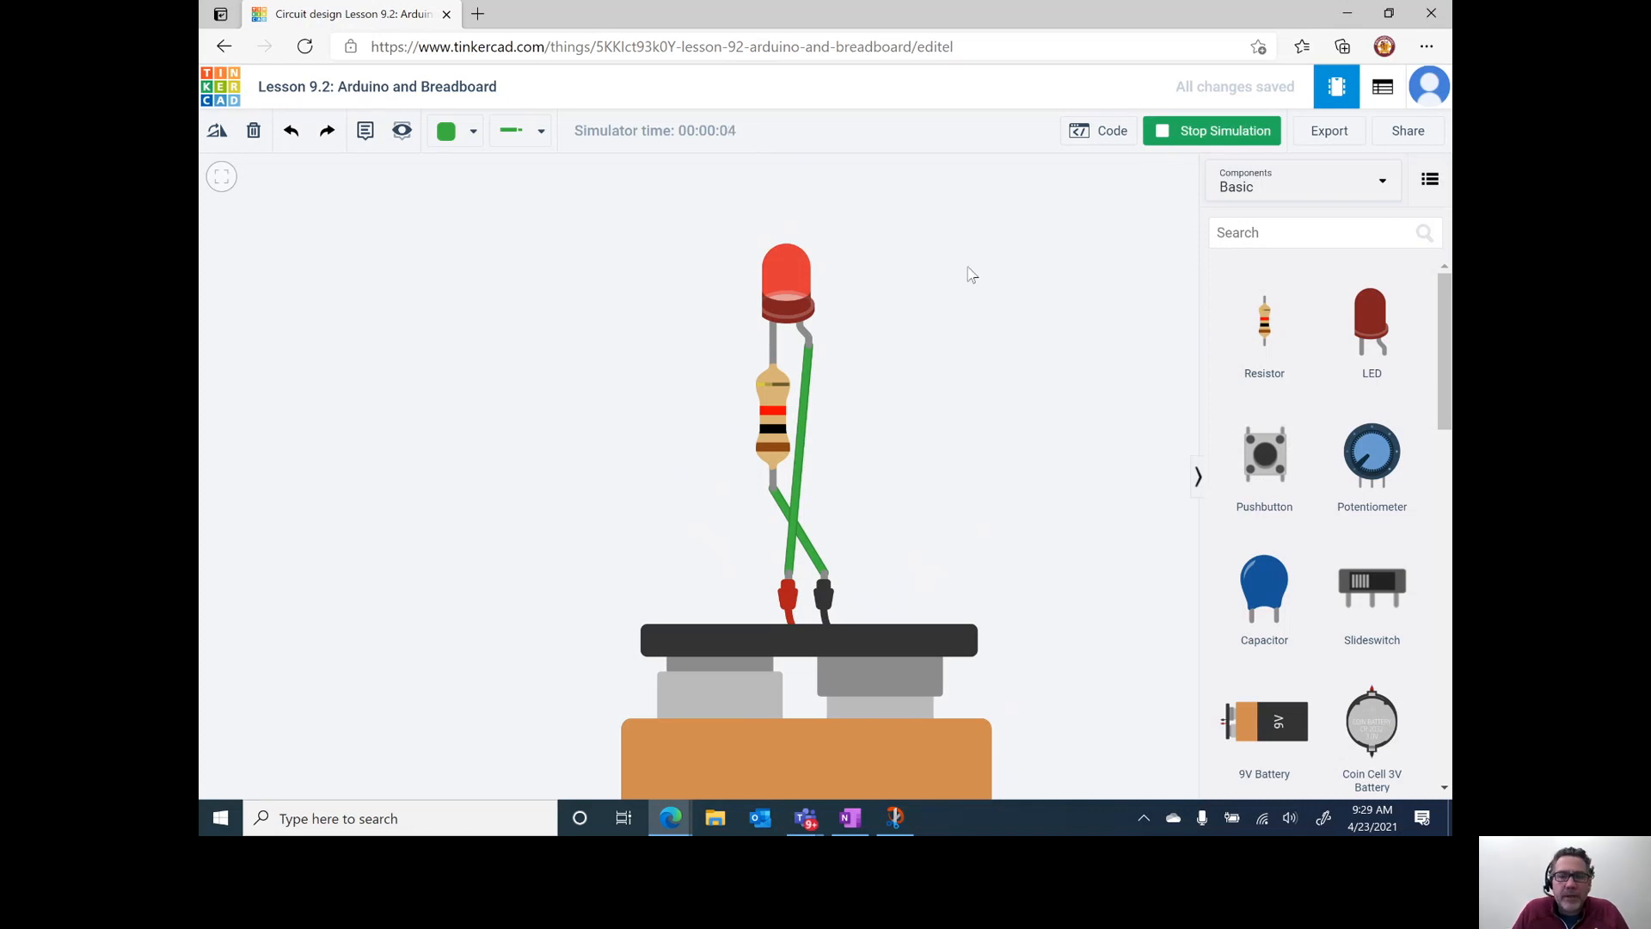
{"action": "left_click", "coordinate": [1184, 139]}
- Delete the resistor, the wires and the LED, leaving only the 9V battery
{"action": "scroll", "coordinate": [928, 366], "scroll_direction": "down", "scroll_amount": 5}
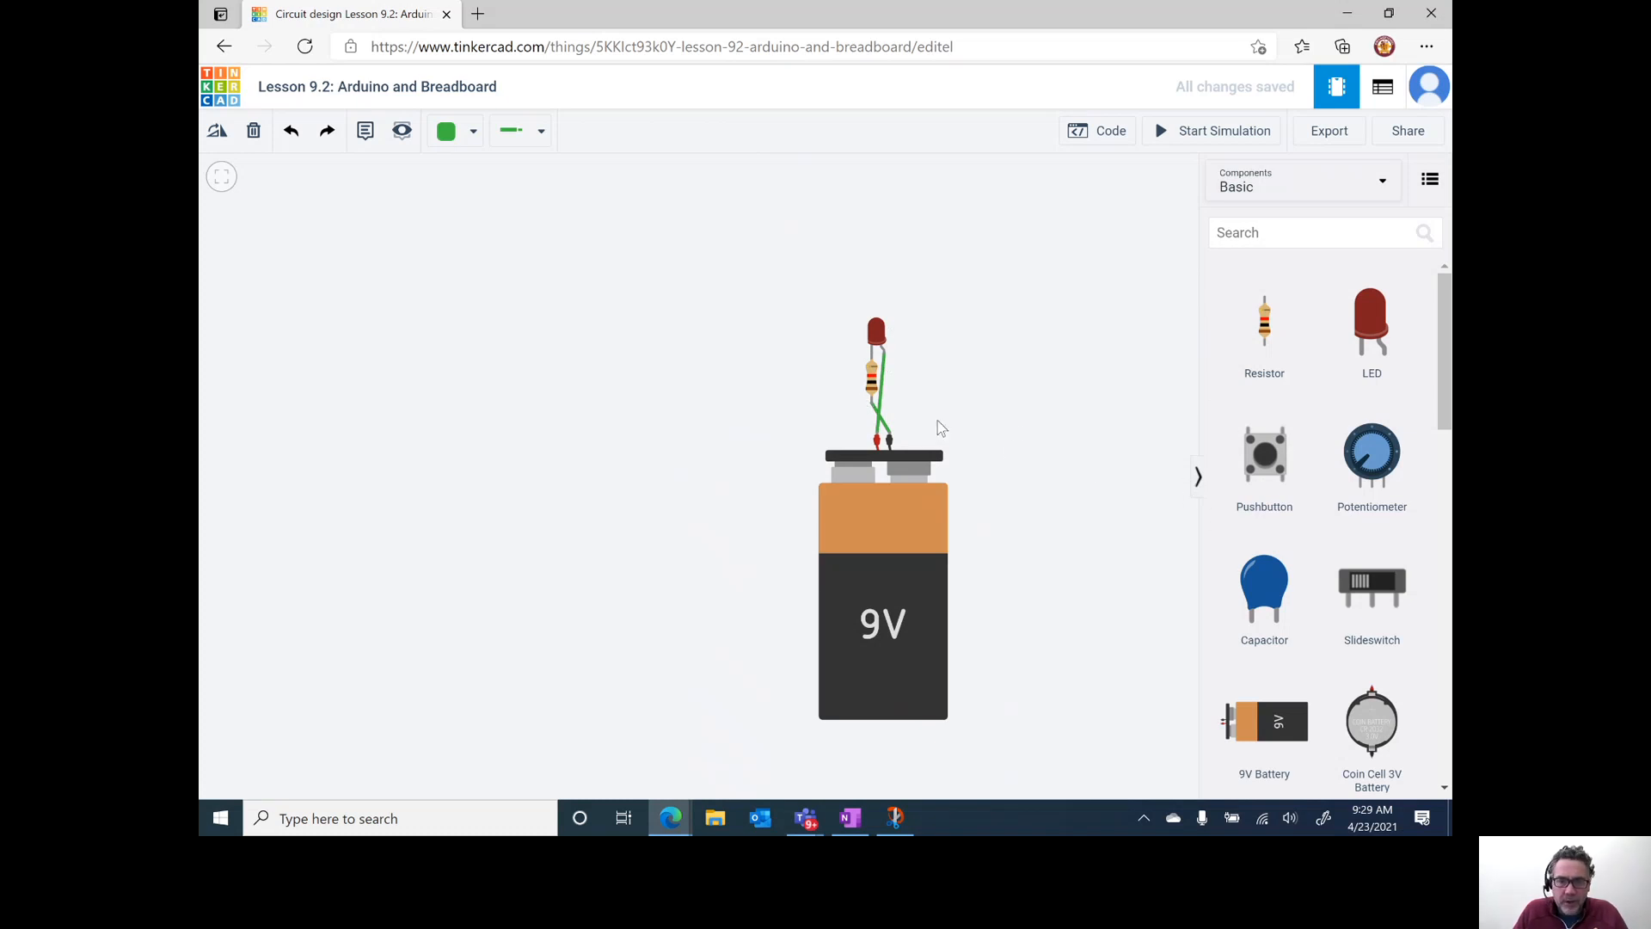
{"action": "left_click", "coordinate": [874, 386]}
{"action": "key", "text": "Delete"}
{"action": "left_click", "coordinate": [884, 389]}
{"action": "key", "text": "Delete"}
{"action": "left_click", "coordinate": [876, 332]}
{"action": "key", "text": "Delete"}
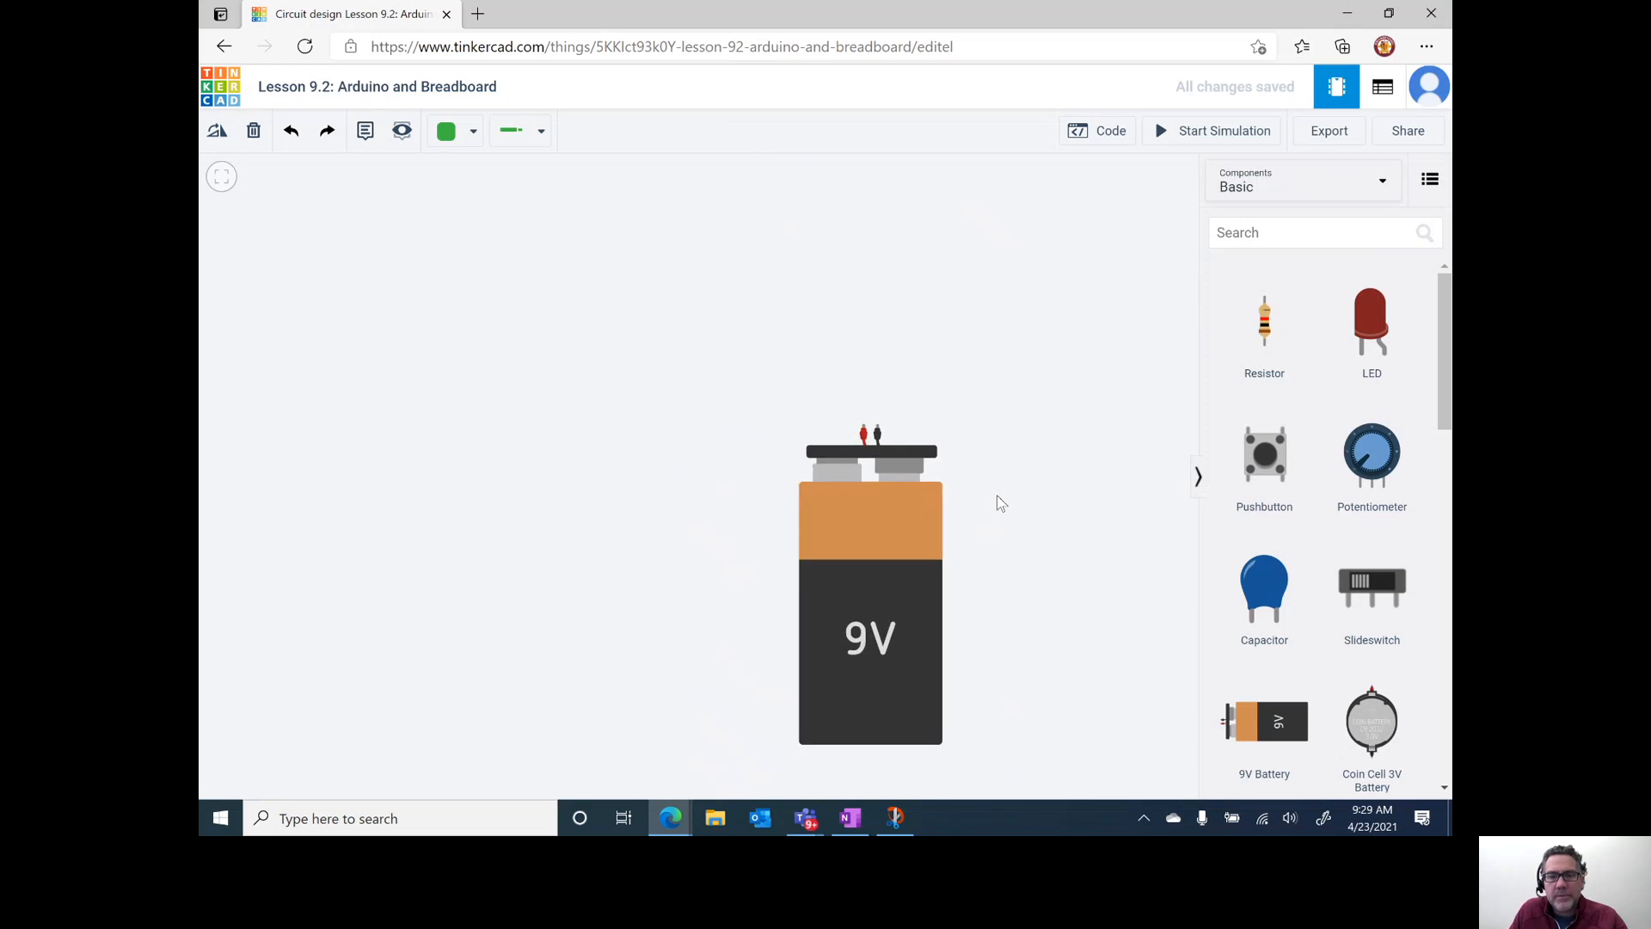
- Place a small breadboard in the workspace and move the 9V battery beneath it
{"action": "scroll", "coordinate": [996, 499], "scroll_direction": "down", "scroll_amount": 3}
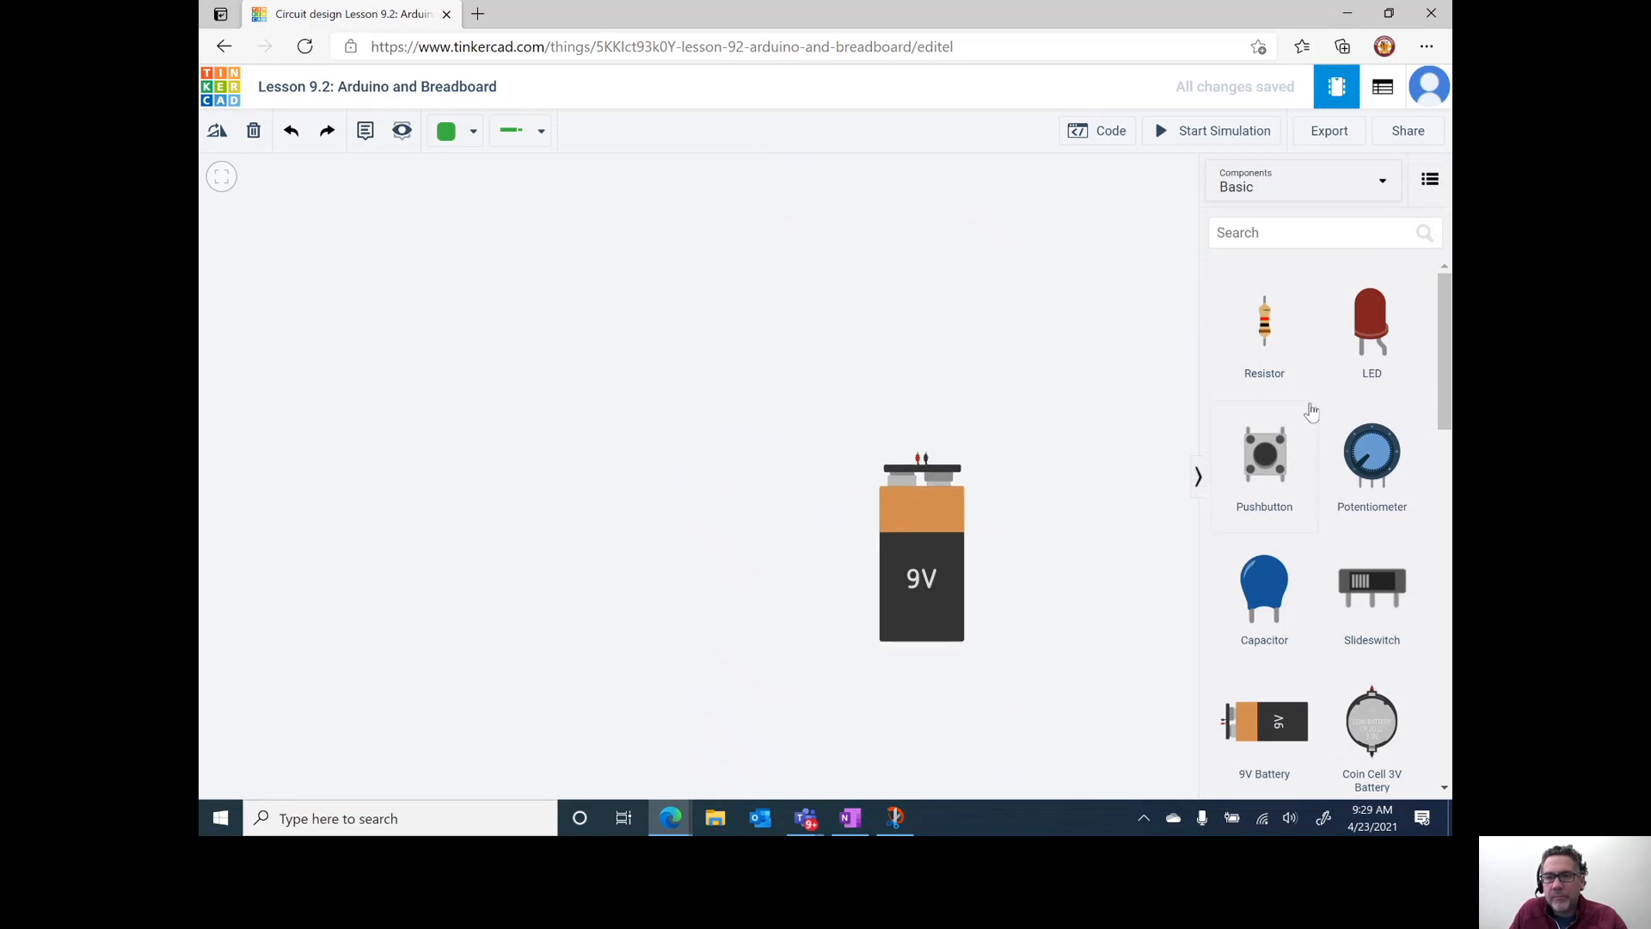
{"action": "scroll", "coordinate": [1394, 413], "scroll_direction": "down", "scroll_amount": 5}
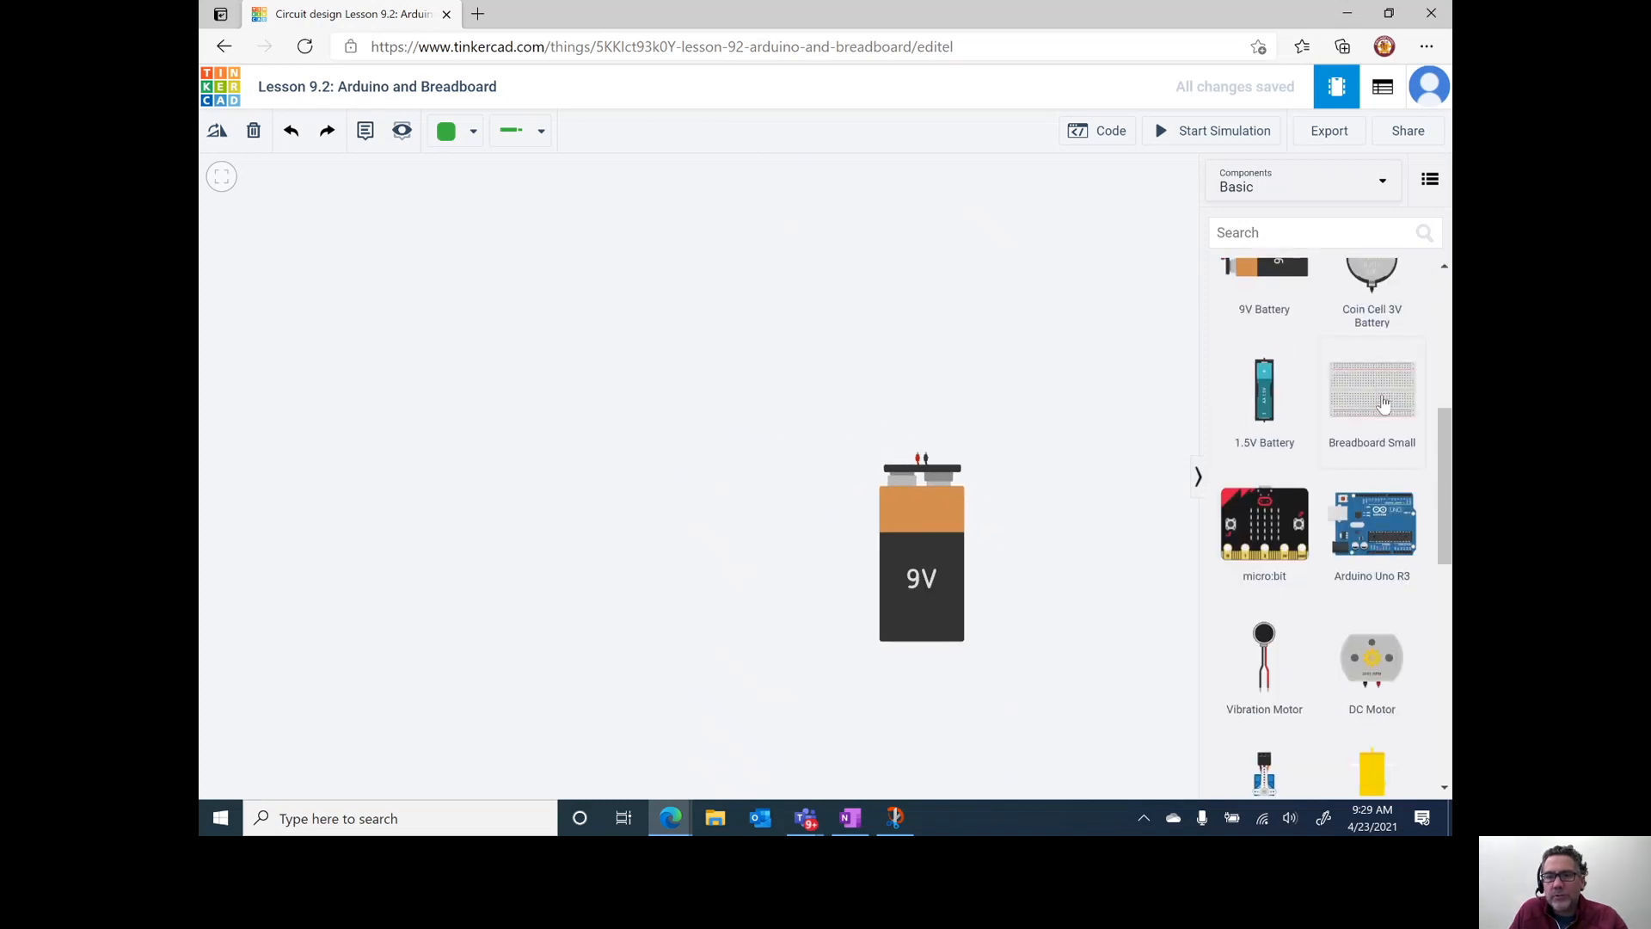
{"action": "left_click", "coordinate": [637, 378]}
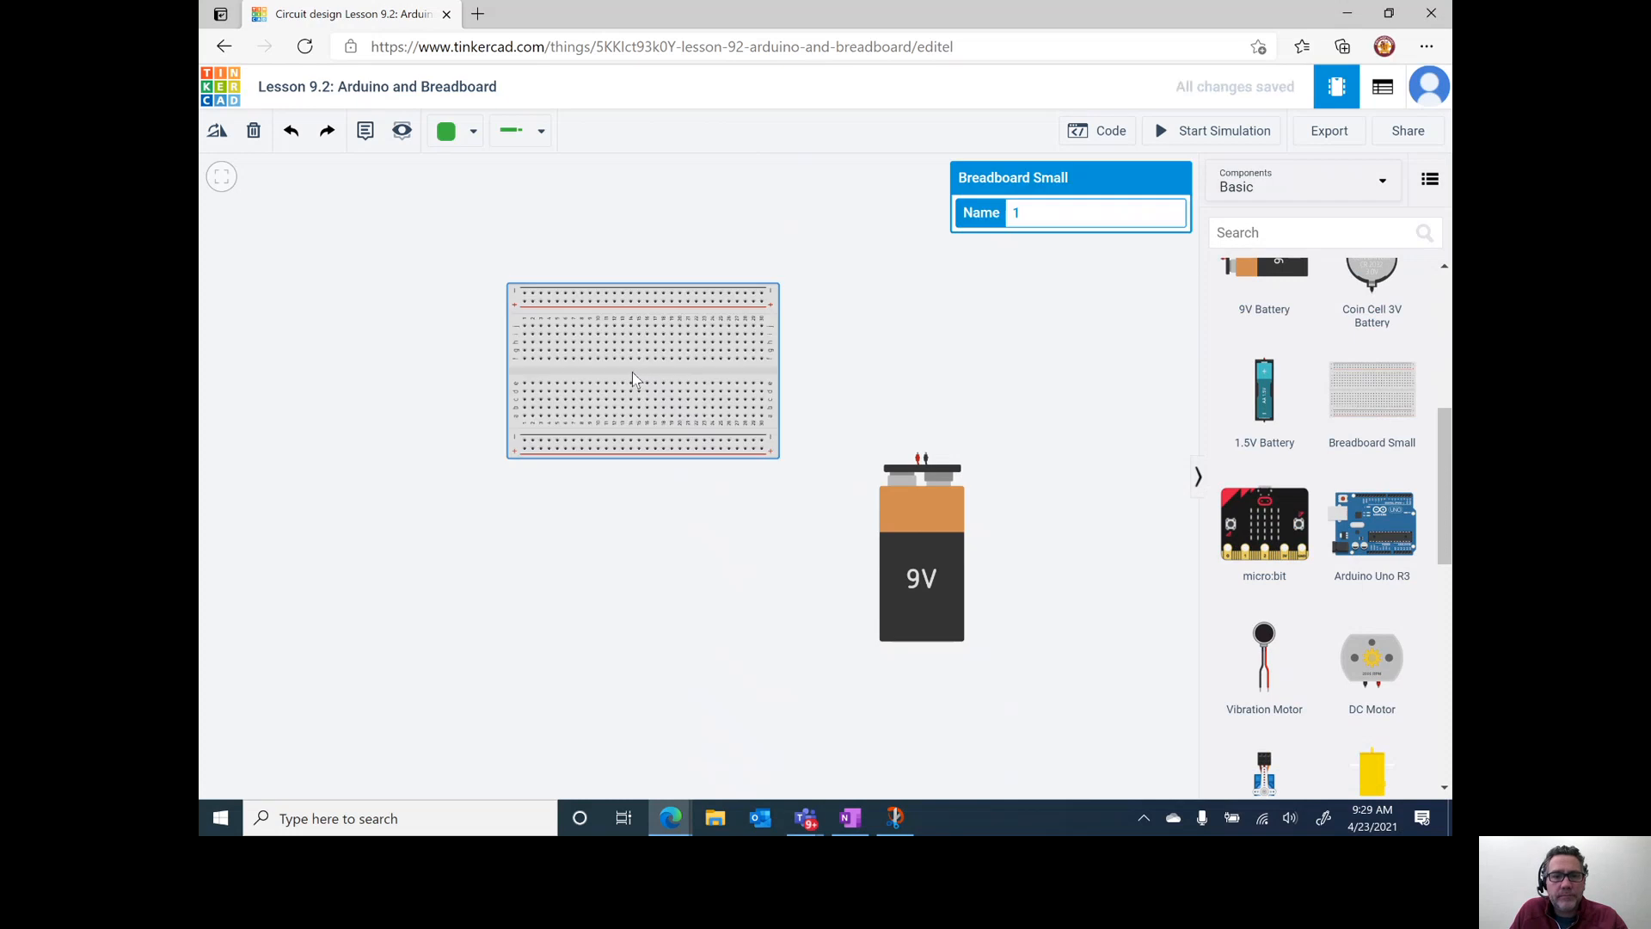
{"action": "left_click_drag", "start_coordinate": [676, 372], "coordinate": [723, 347]}
{"action": "left_click_drag", "start_coordinate": [926, 525], "coordinate": [694, 575]}
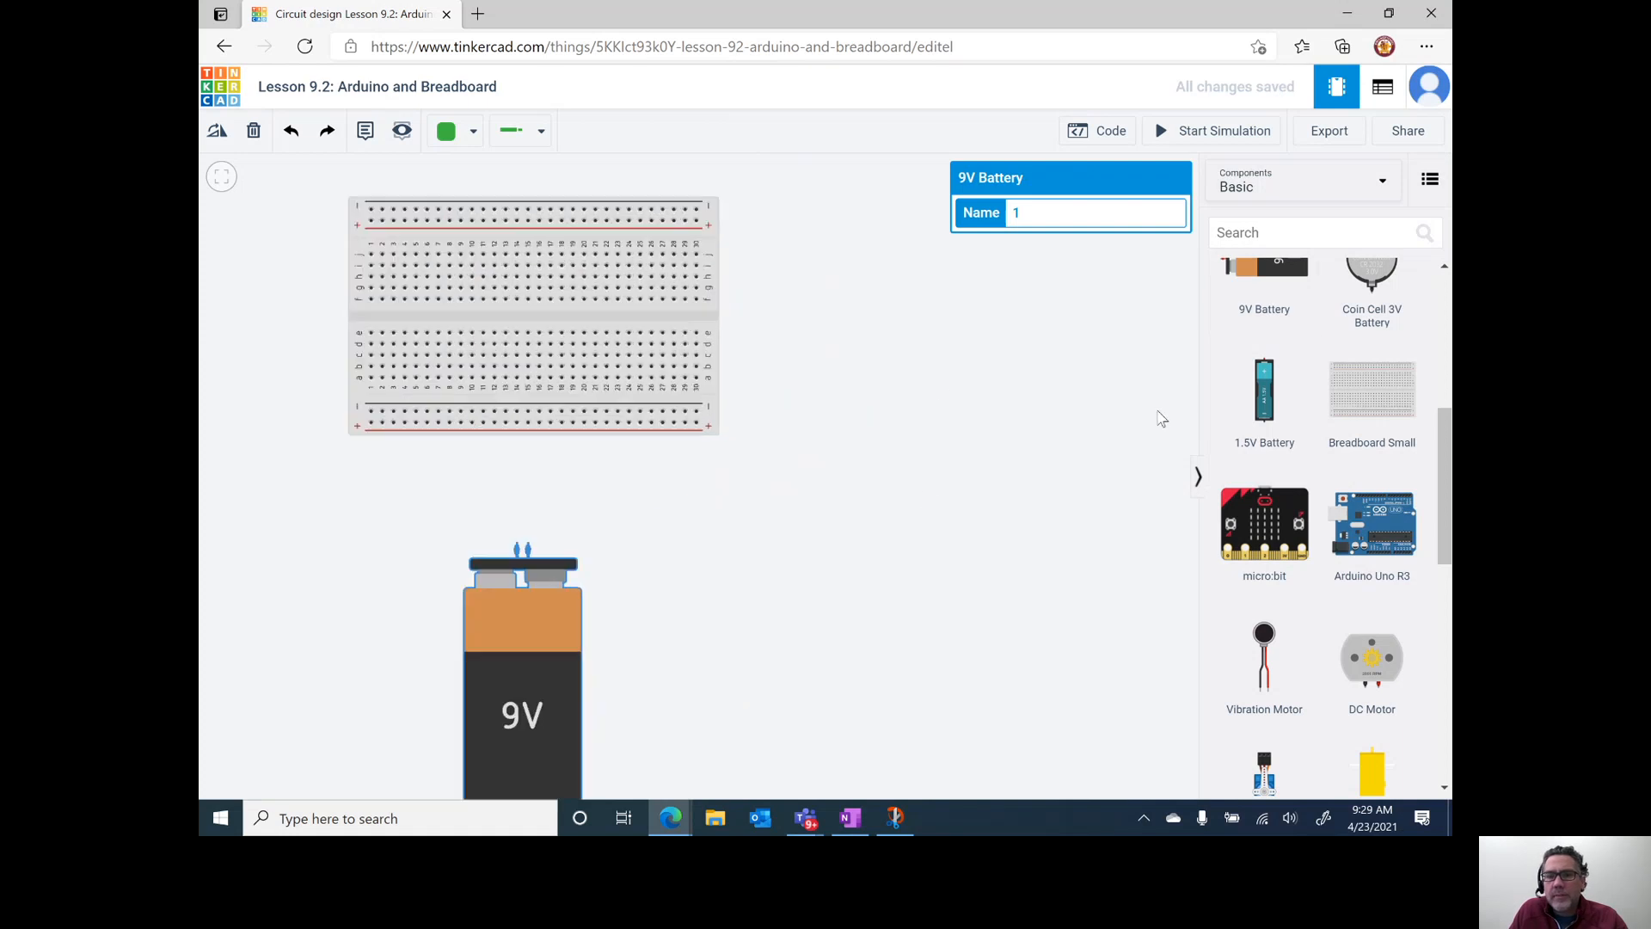
- Place a red LED and a 1 kΩ resistor in the workspace beside the breadboard
{"action": "scroll", "coordinate": [1368, 374], "scroll_direction": "up", "scroll_amount": 5}
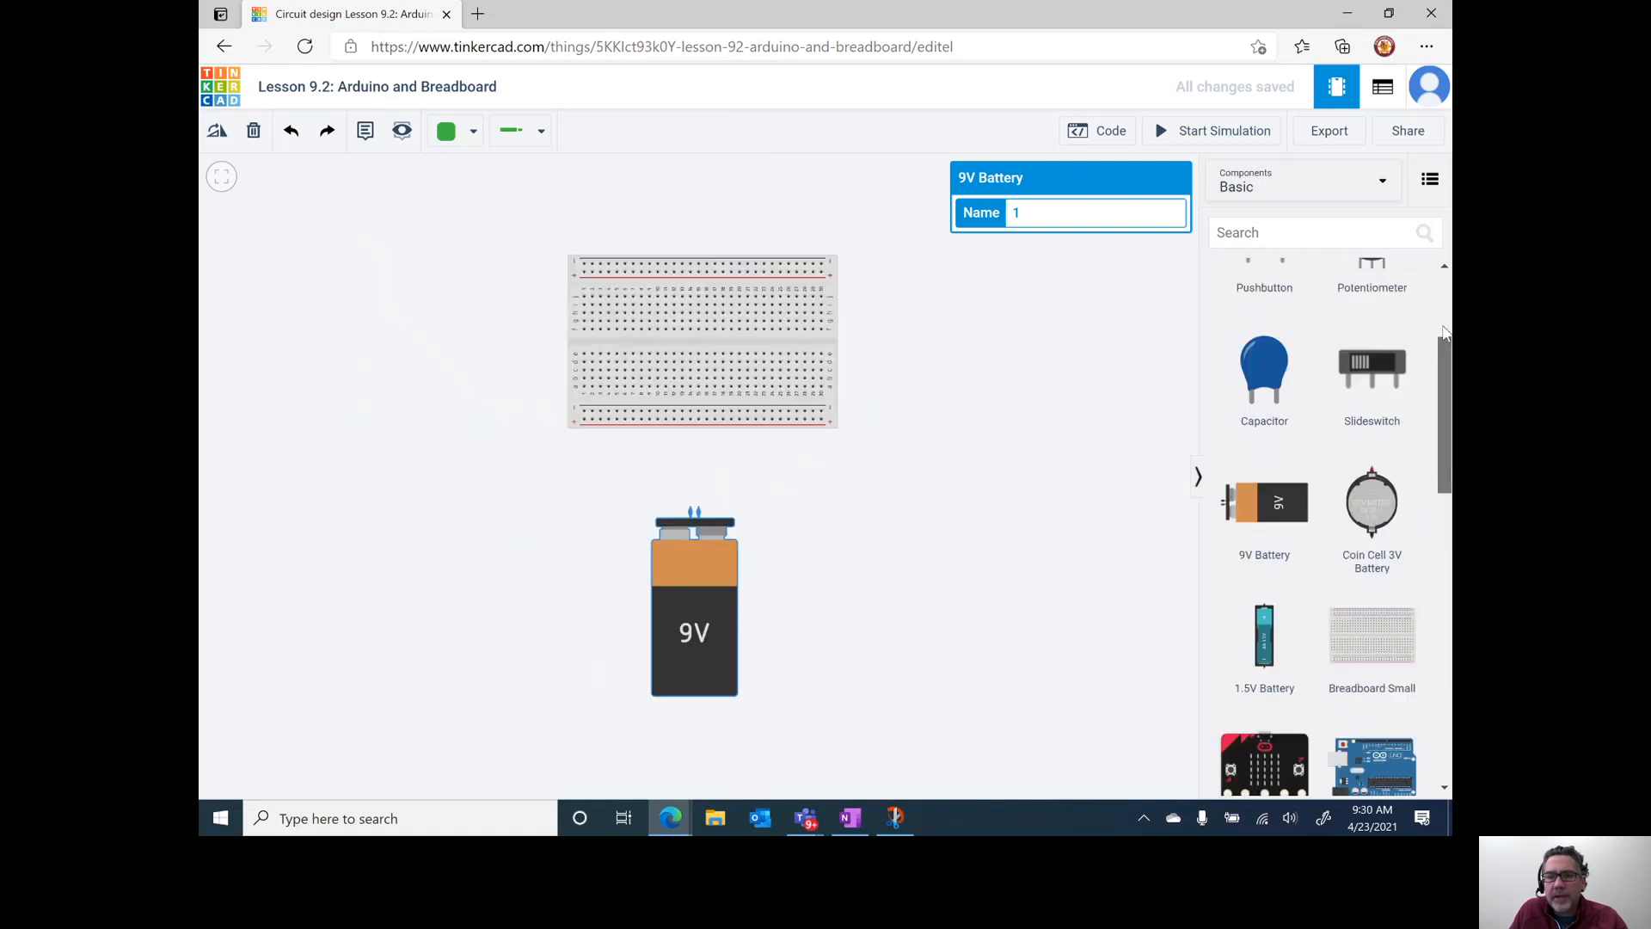
{"action": "left_click_drag", "start_coordinate": [1374, 342], "coordinate": [902, 335]}
{"action": "left_click_drag", "start_coordinate": [1276, 332], "coordinate": [906, 379]}
{"action": "scroll", "coordinate": [746, 384], "scroll_direction": "up", "scroll_amount": 1}
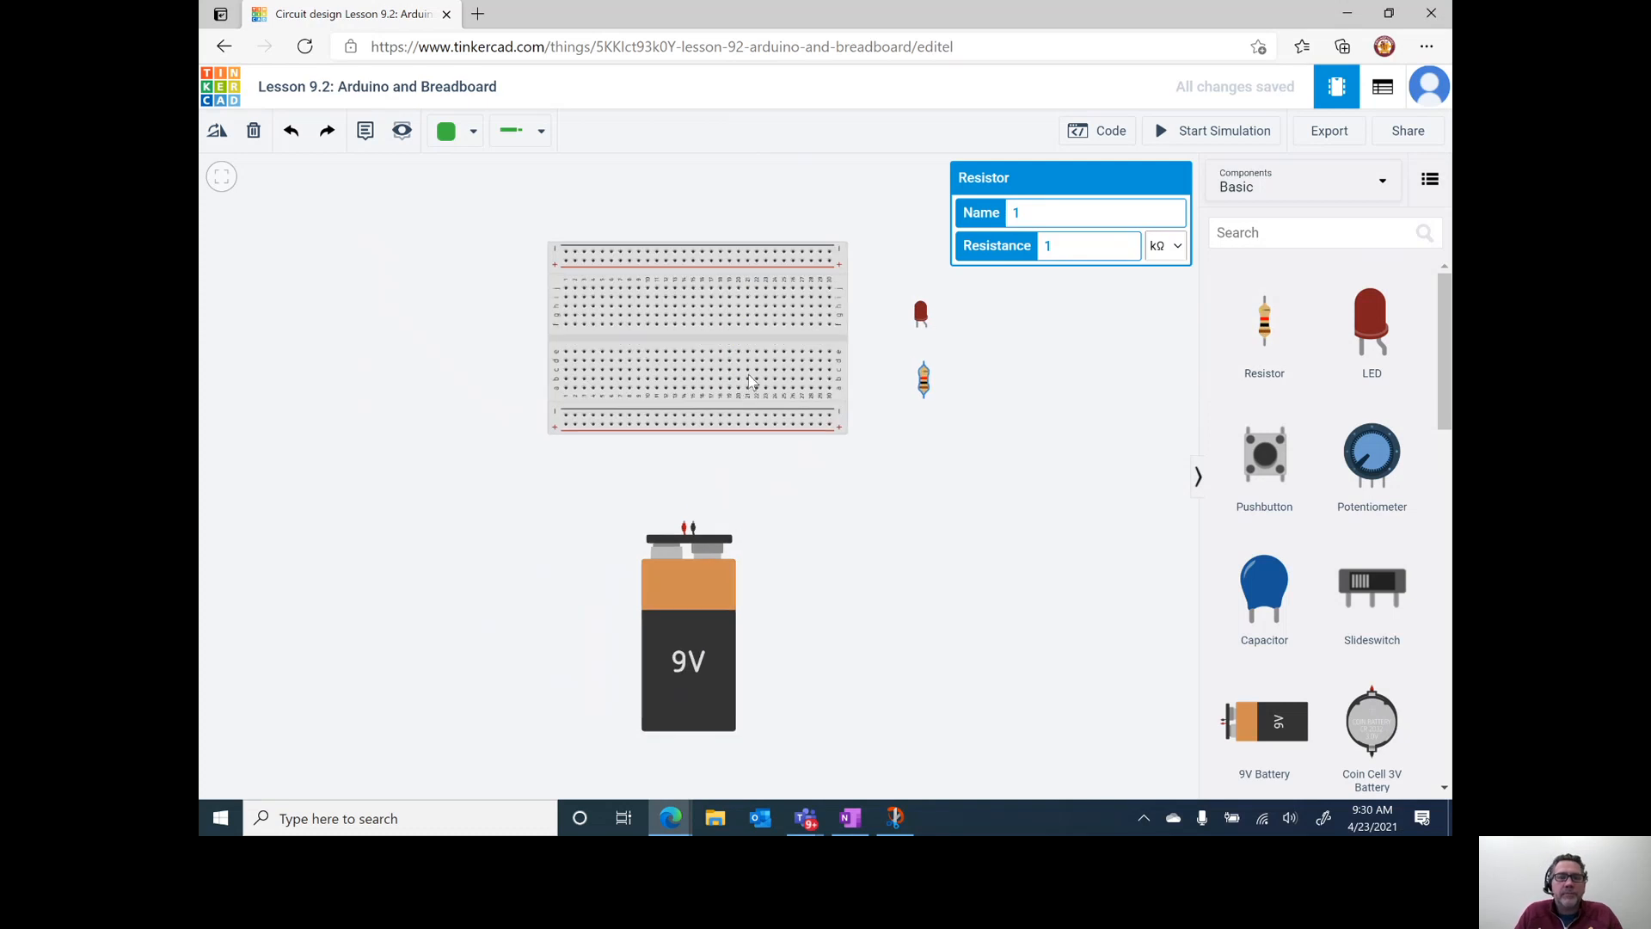
- Move the 9V battery closer beneath the breadboard, under its left end
{"action": "left_click_drag", "start_coordinate": [684, 595], "coordinate": [696, 514]}
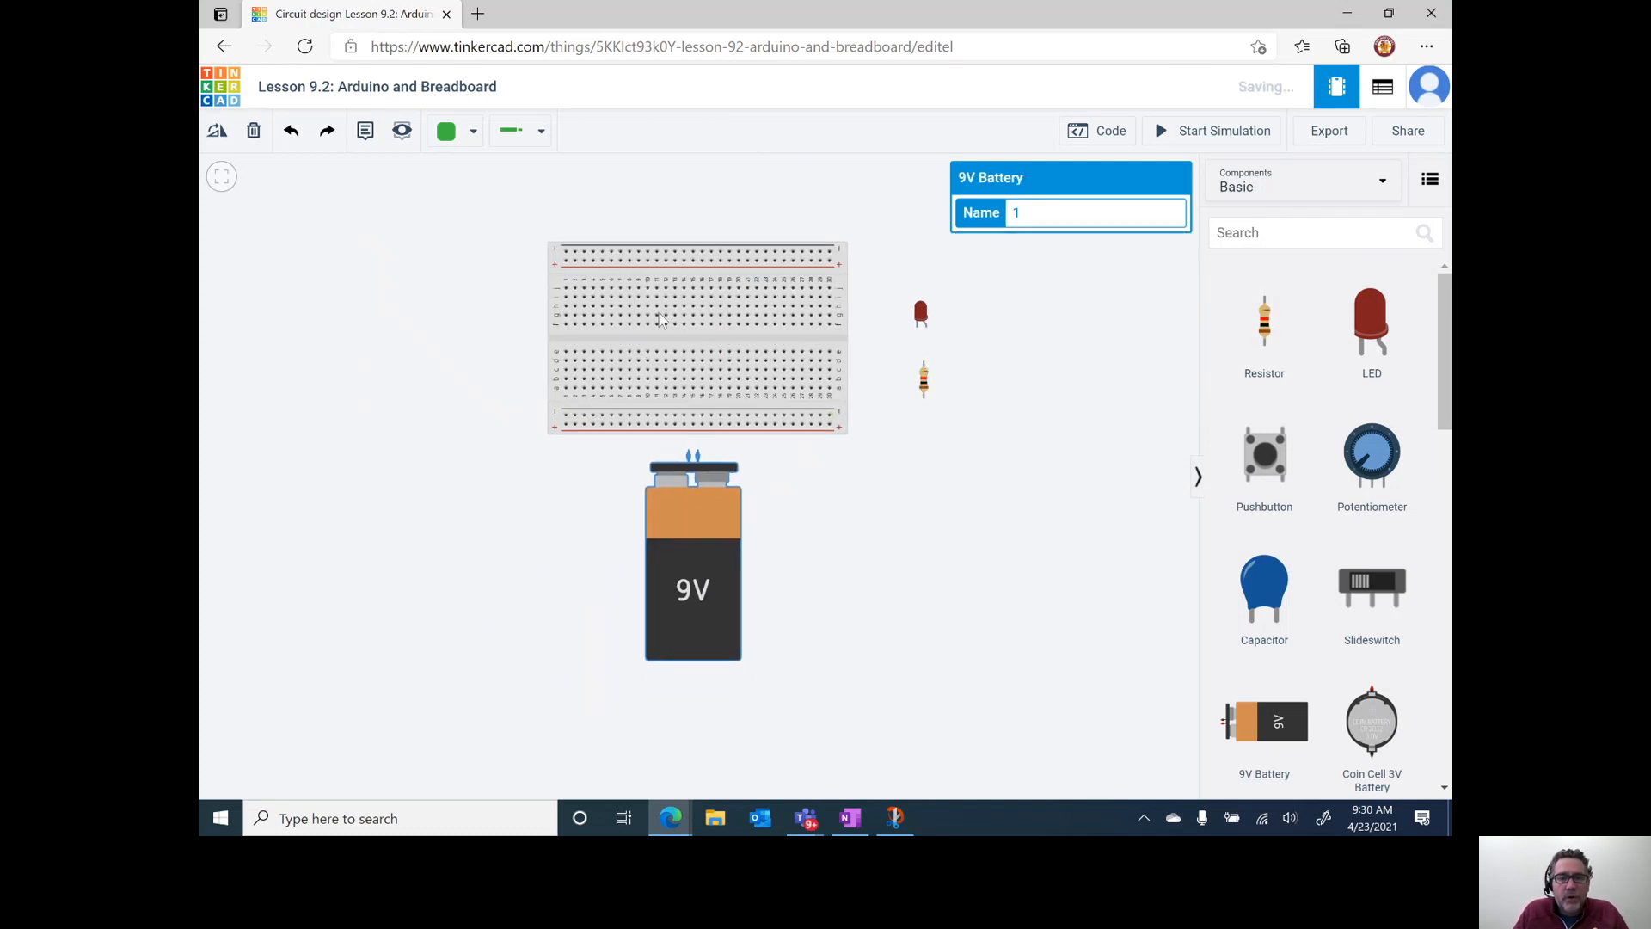
{"action": "scroll", "coordinate": [658, 313], "scroll_direction": "up", "scroll_amount": 1}
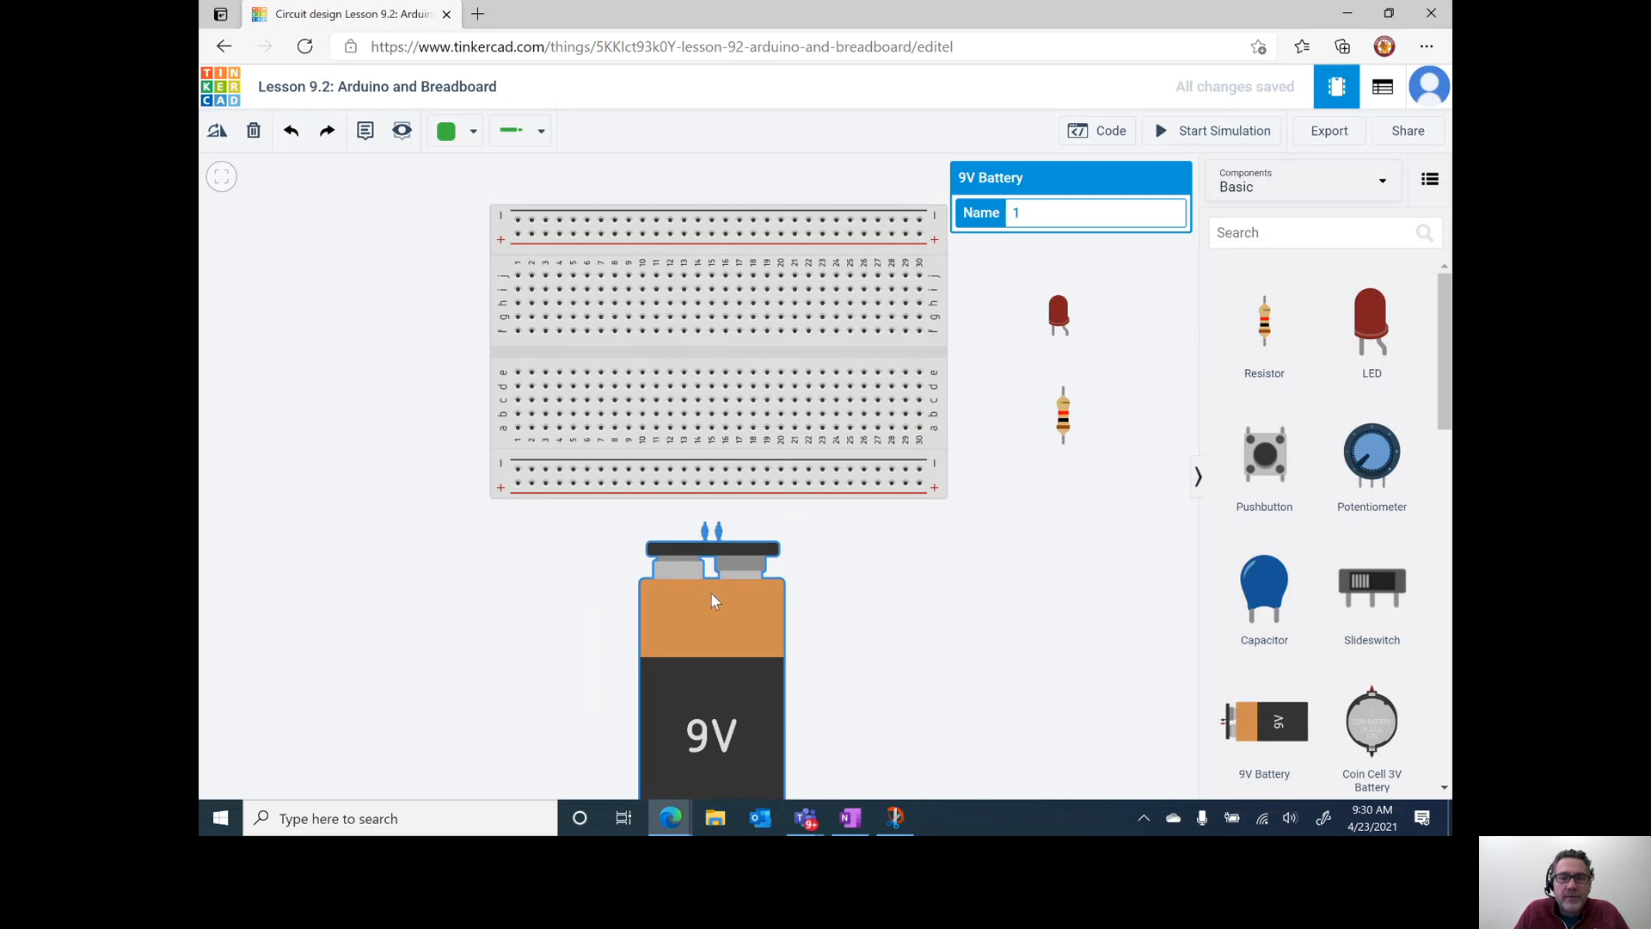
{"action": "left_click_drag", "start_coordinate": [714, 608], "coordinate": [576, 618]}
{"action": "left_click", "coordinate": [853, 337]}
{"action": "left_click", "coordinate": [851, 333]}
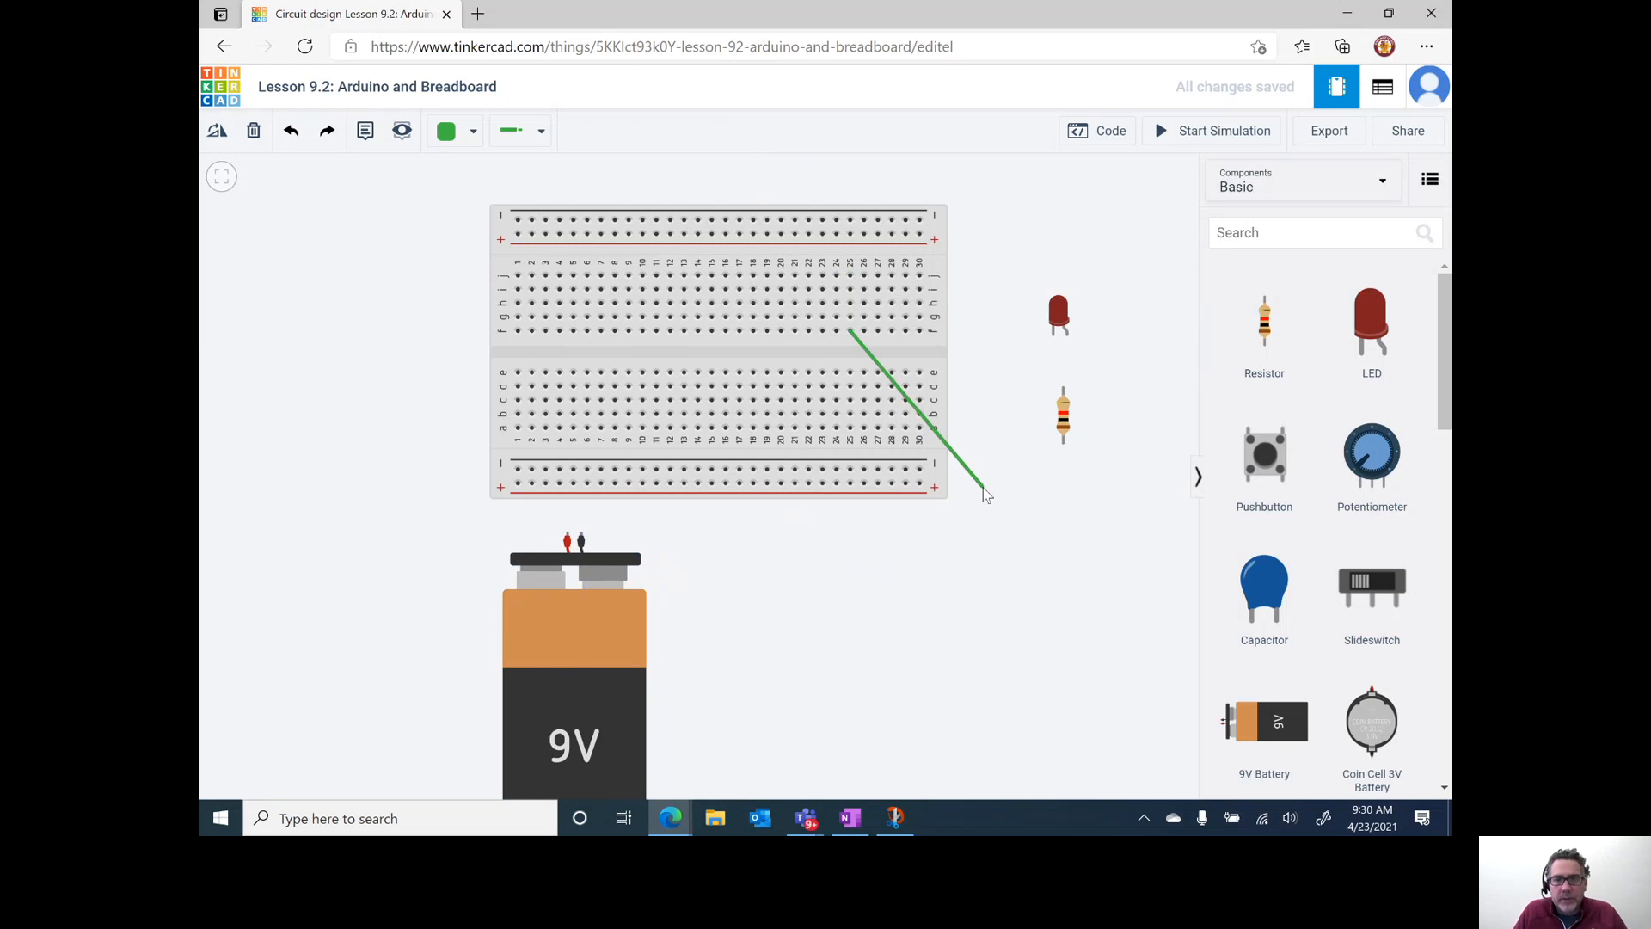
{"action": "key", "text": "Escape"}
- Rotate the breadboard upright so row 1 is at its top, and position it to the right of the 9V battery
{"action": "left_click", "coordinate": [655, 282]}
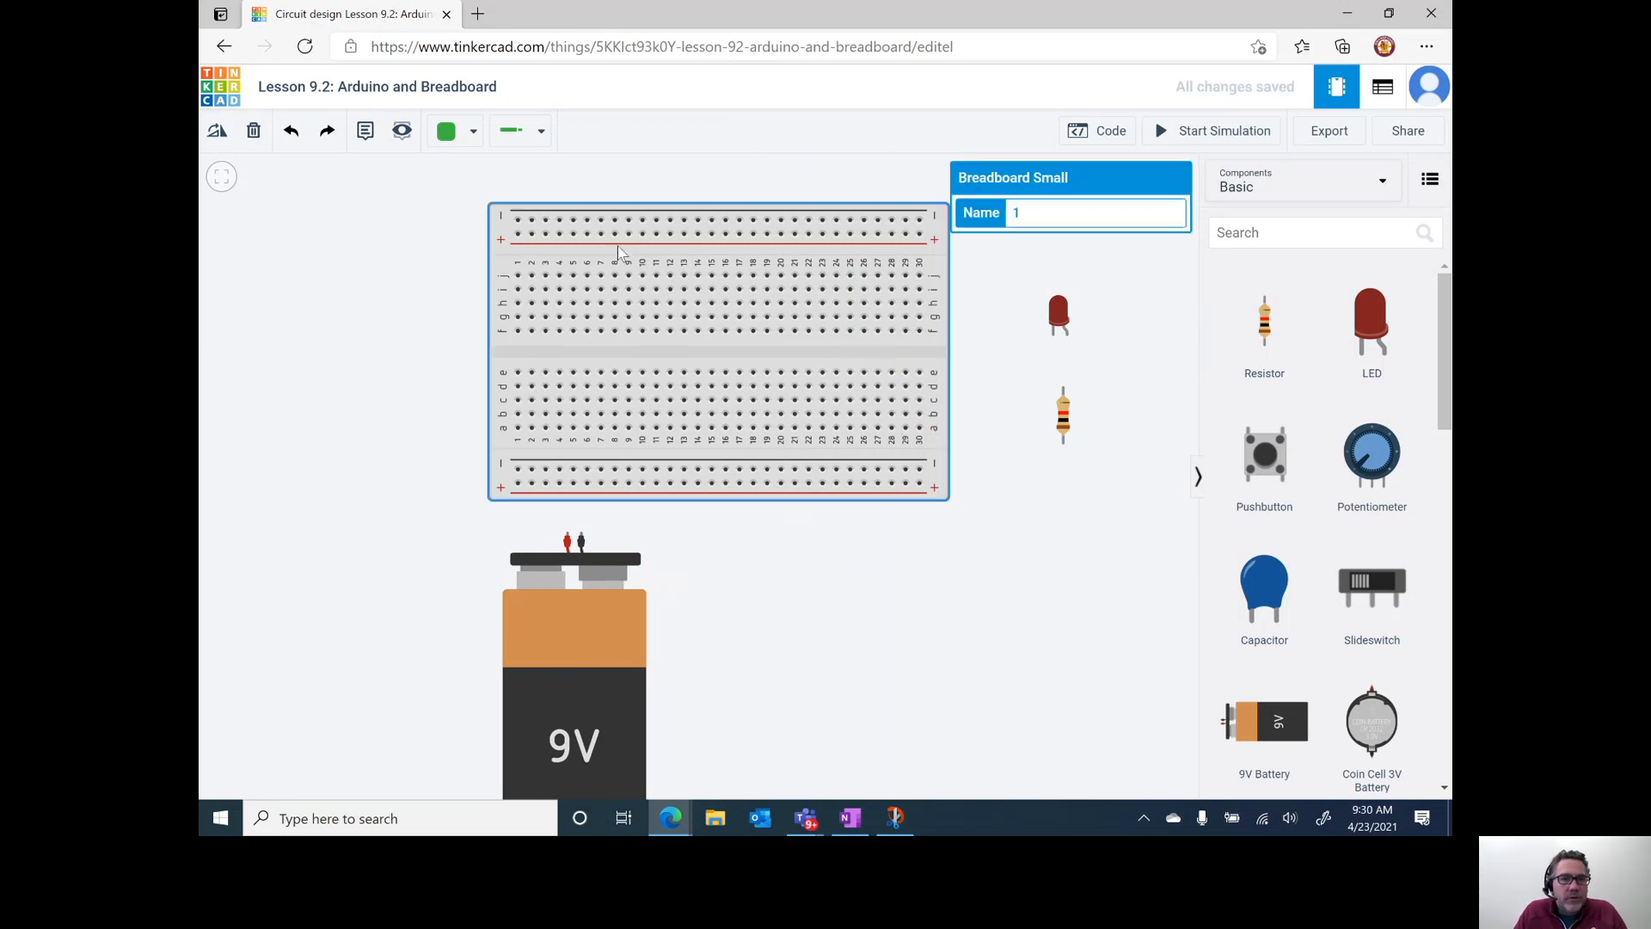
{"action": "left_click", "coordinate": [215, 133]}
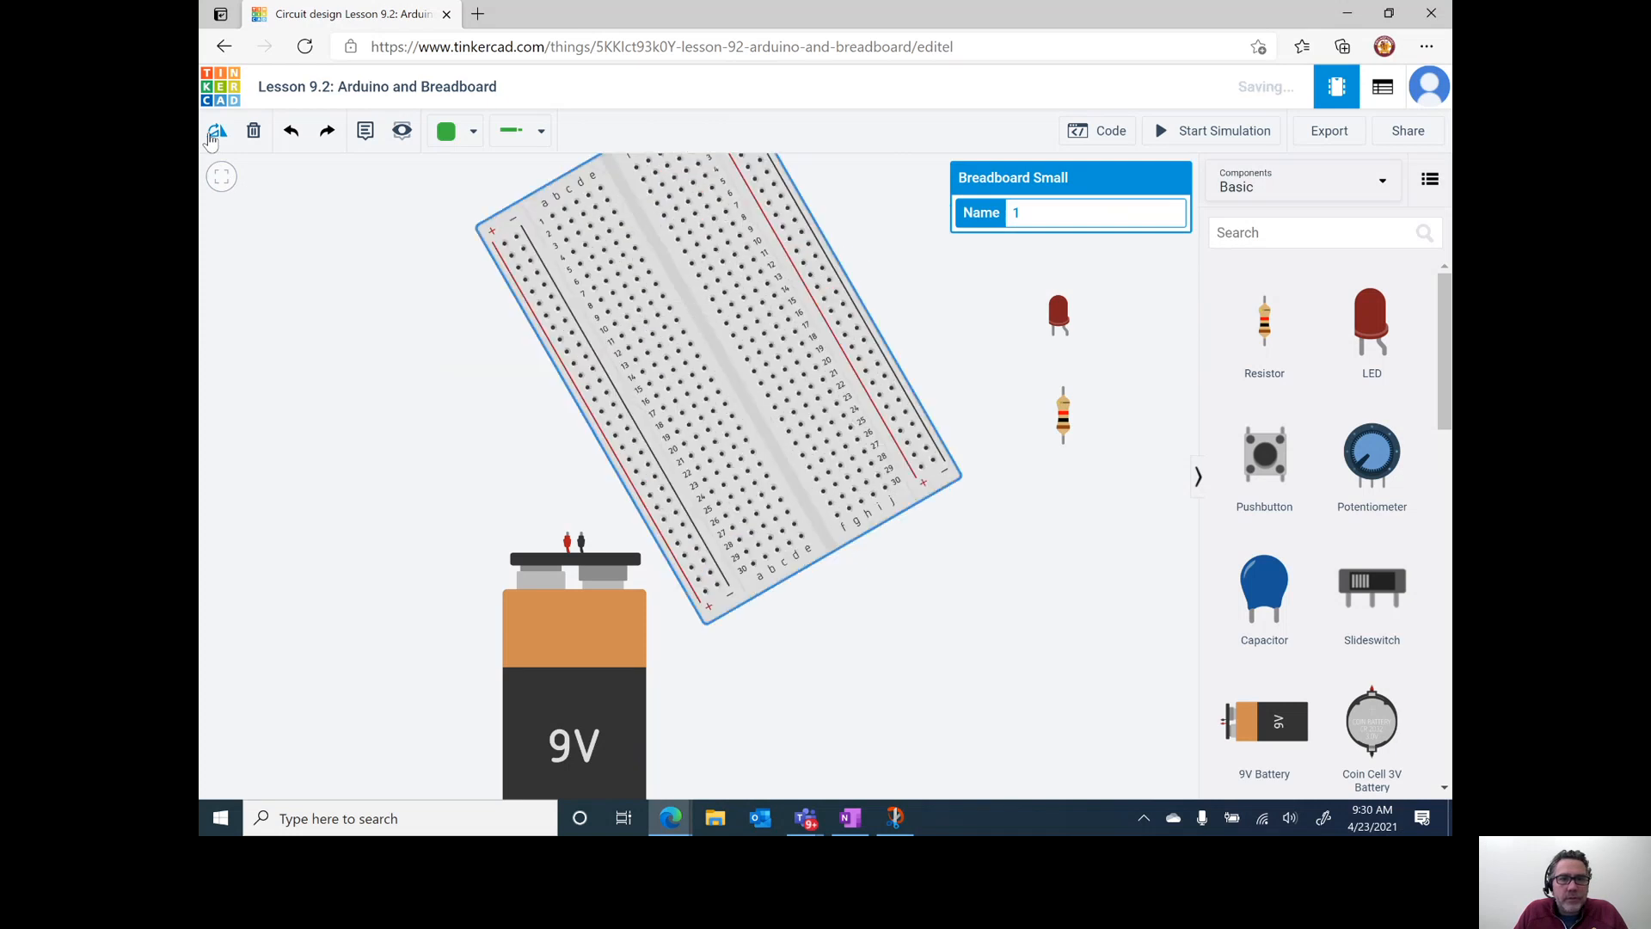
{"action": "left_click_drag", "start_coordinate": [697, 311], "coordinate": [841, 527]}
{"action": "left_click", "coordinate": [564, 628]}
{"action": "left_click_drag", "start_coordinate": [564, 628], "coordinate": [556, 535]}
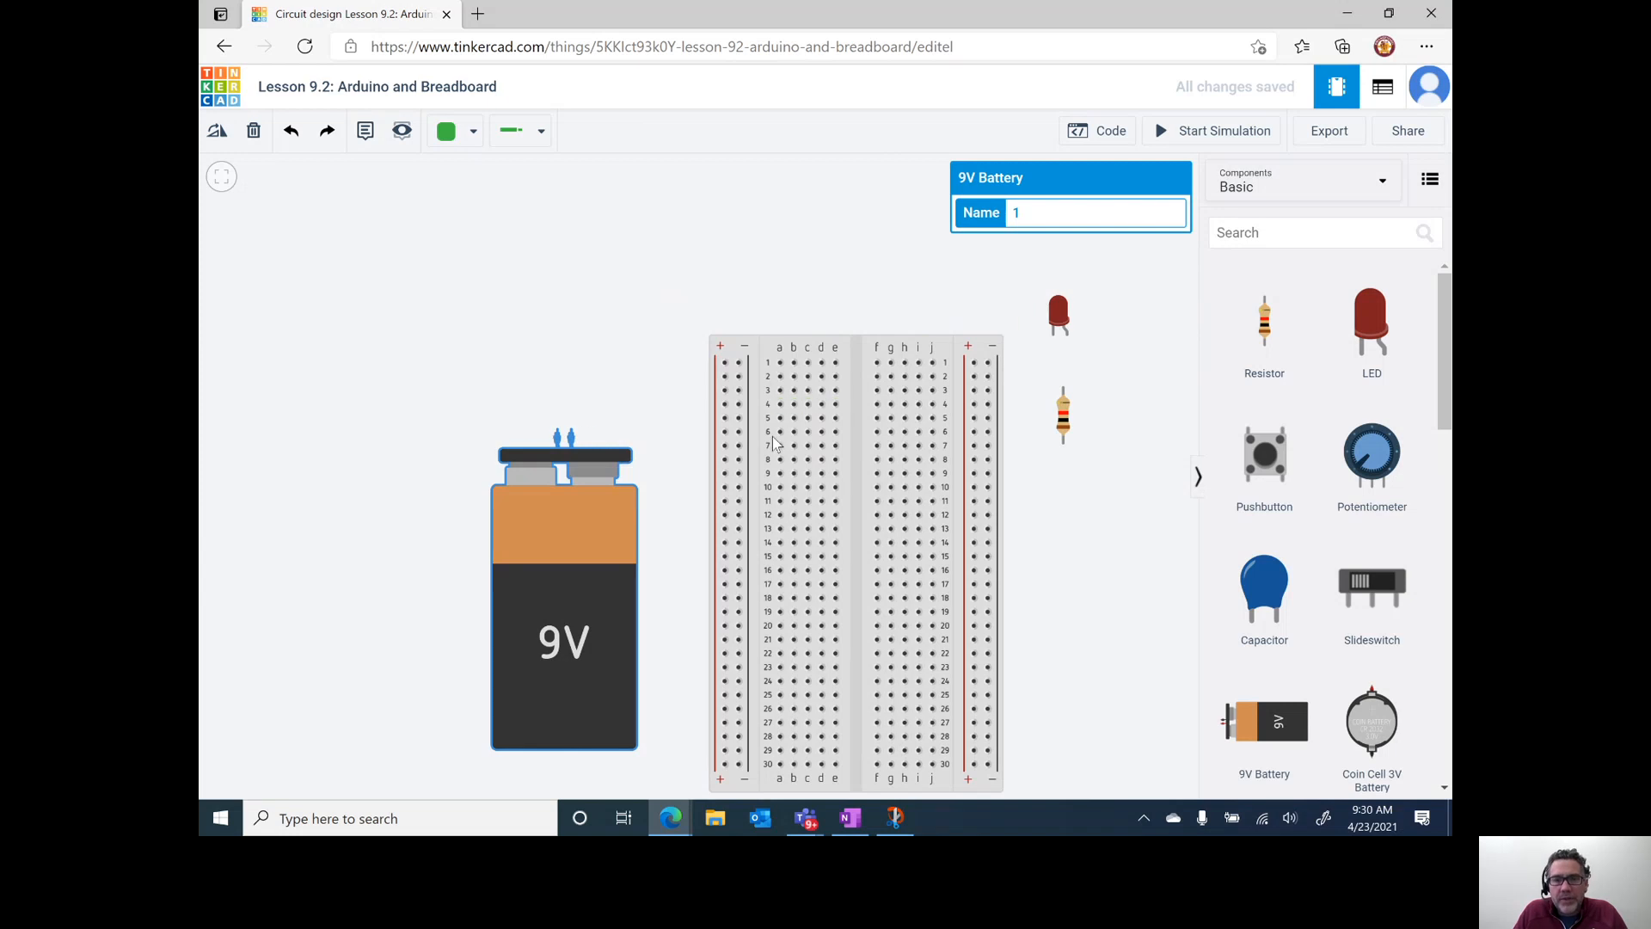
{"action": "scroll", "coordinate": [772, 438], "scroll_direction": "down", "scroll_amount": 1}
{"action": "left_click_drag", "start_coordinate": [772, 438], "coordinate": [760, 401]}
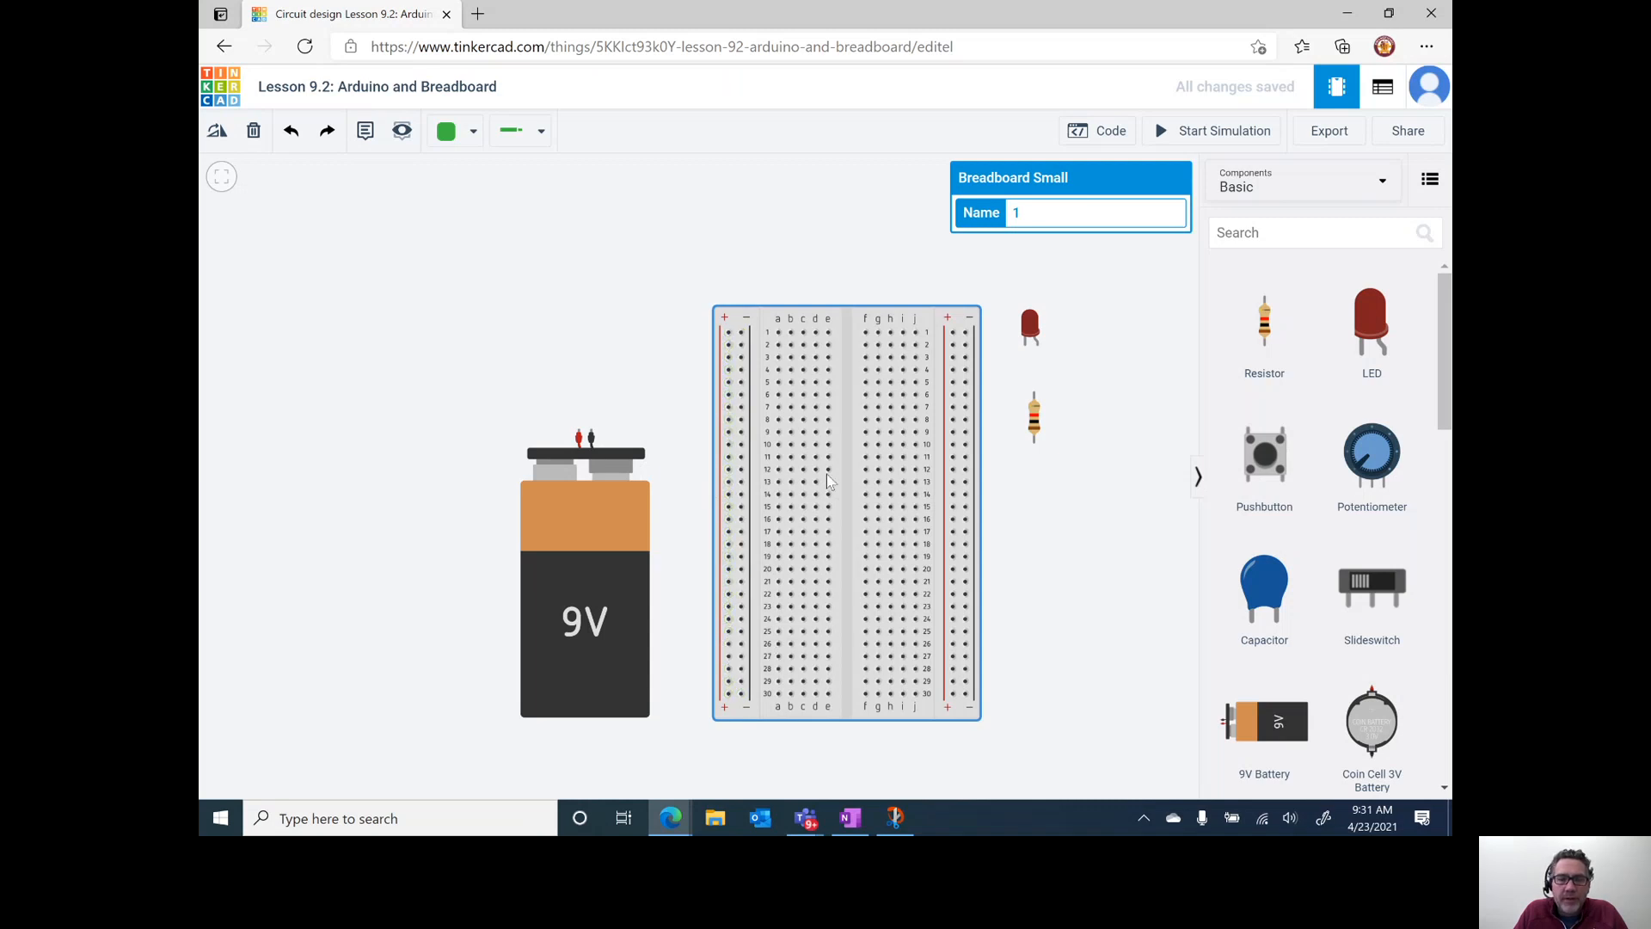
- Wire the battery's positive terminal to the breadboard's left positive rail and its negative terminal to the adjacent negative rail, both at row 1
{"action": "left_click", "coordinate": [790, 432]}
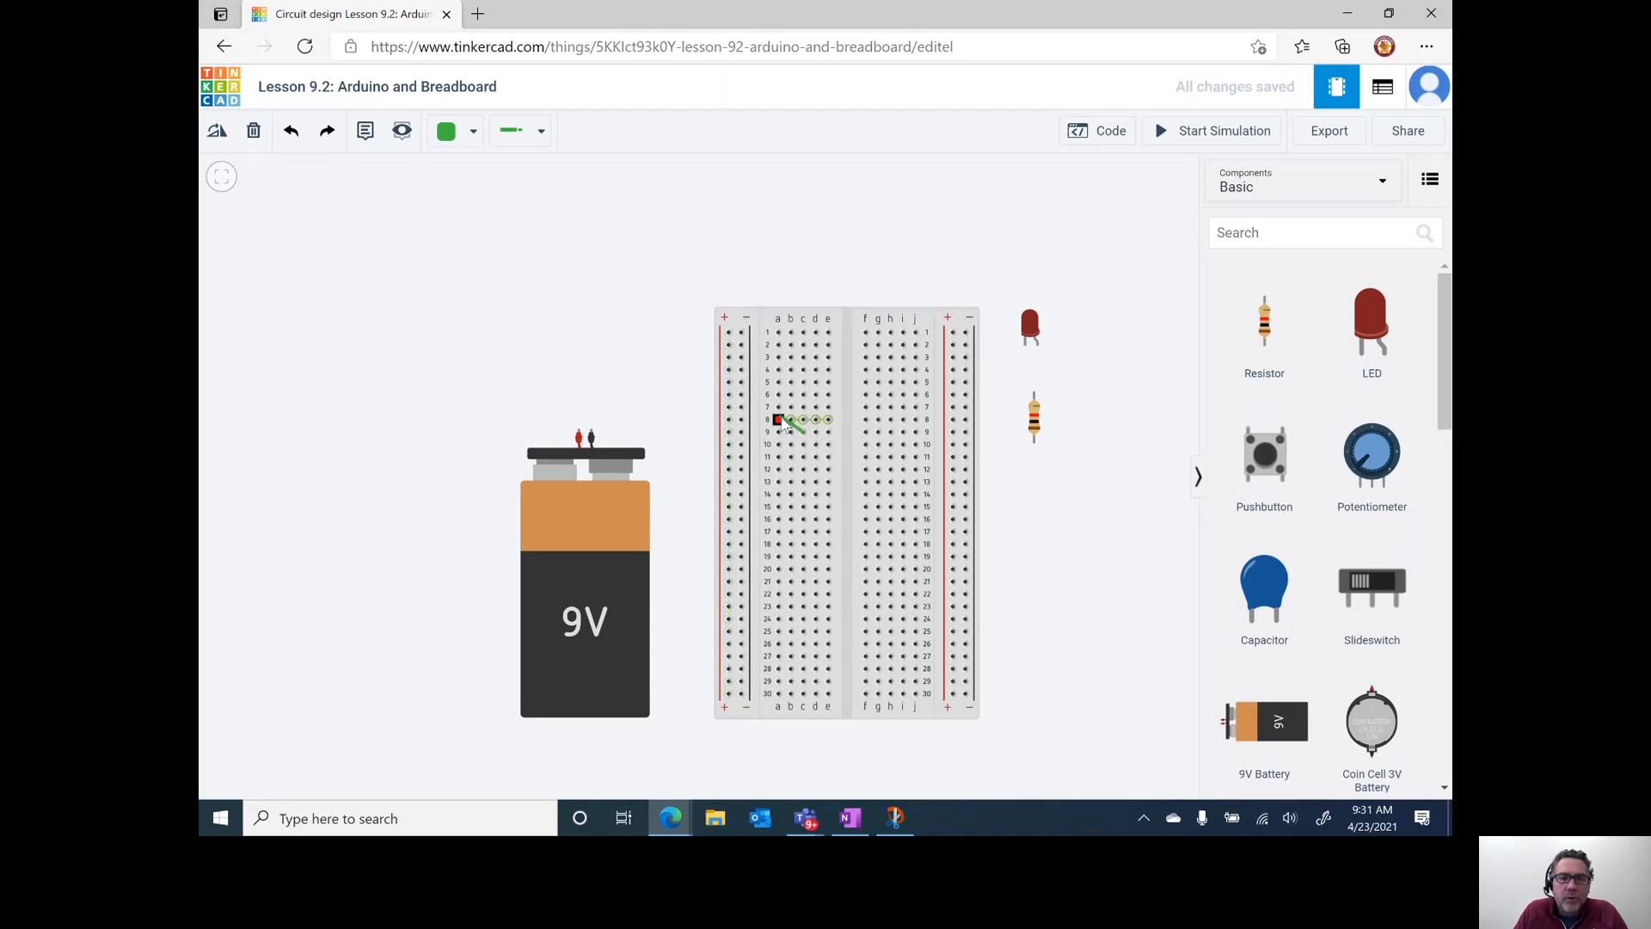
{"action": "key", "text": "Escape"}
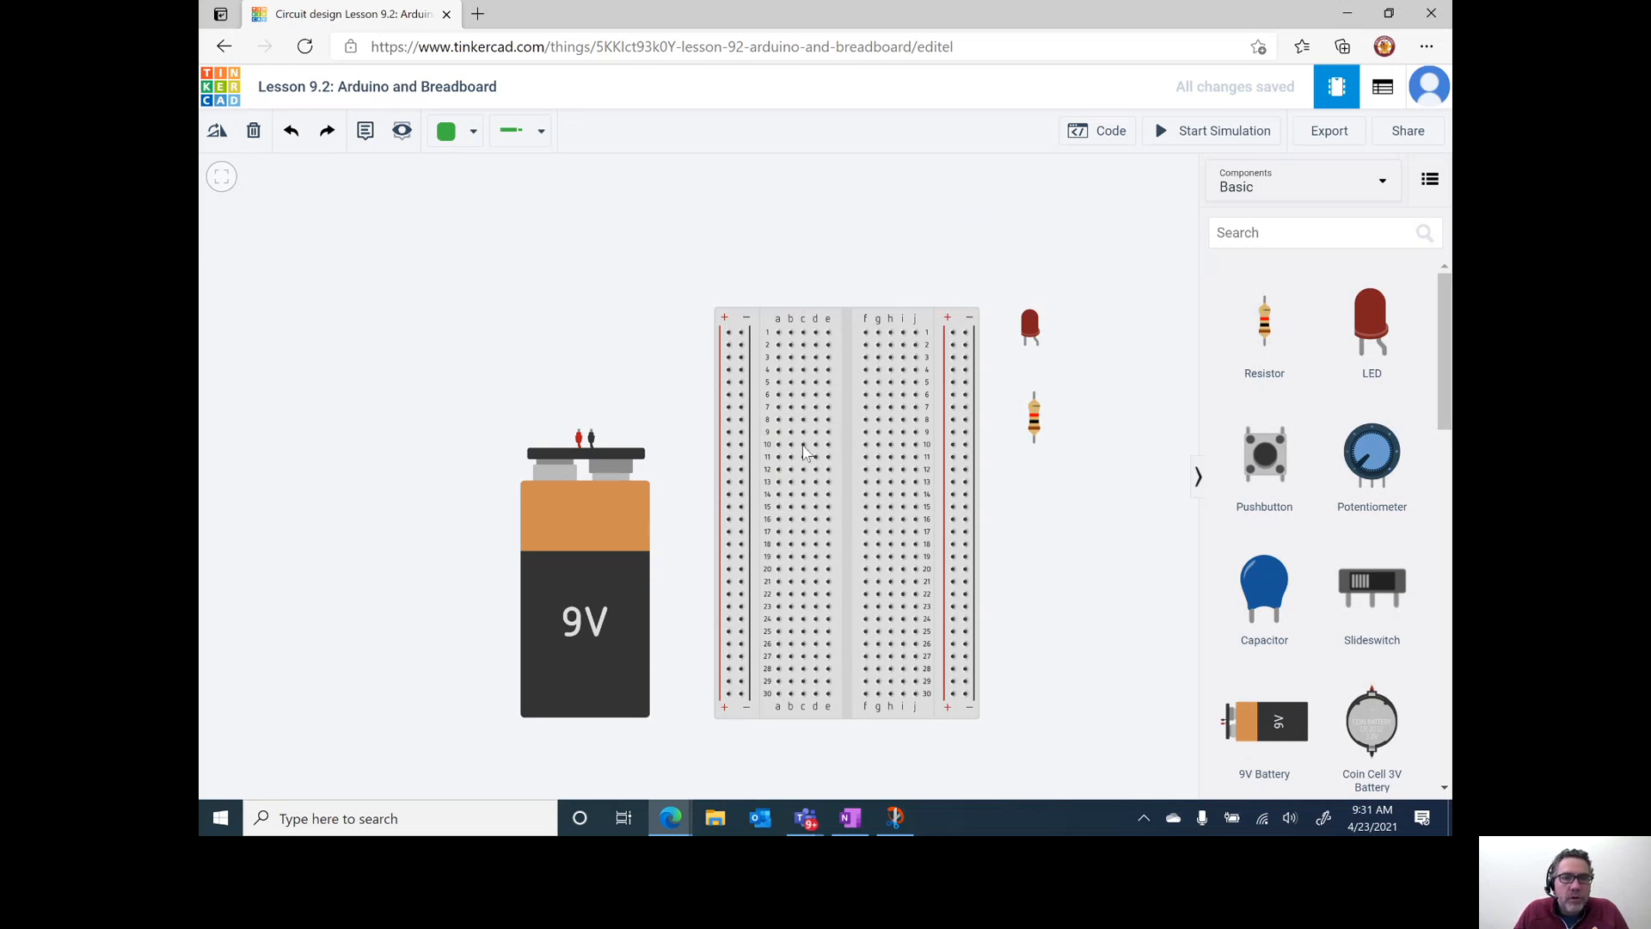
{"action": "left_click", "coordinate": [579, 431]}
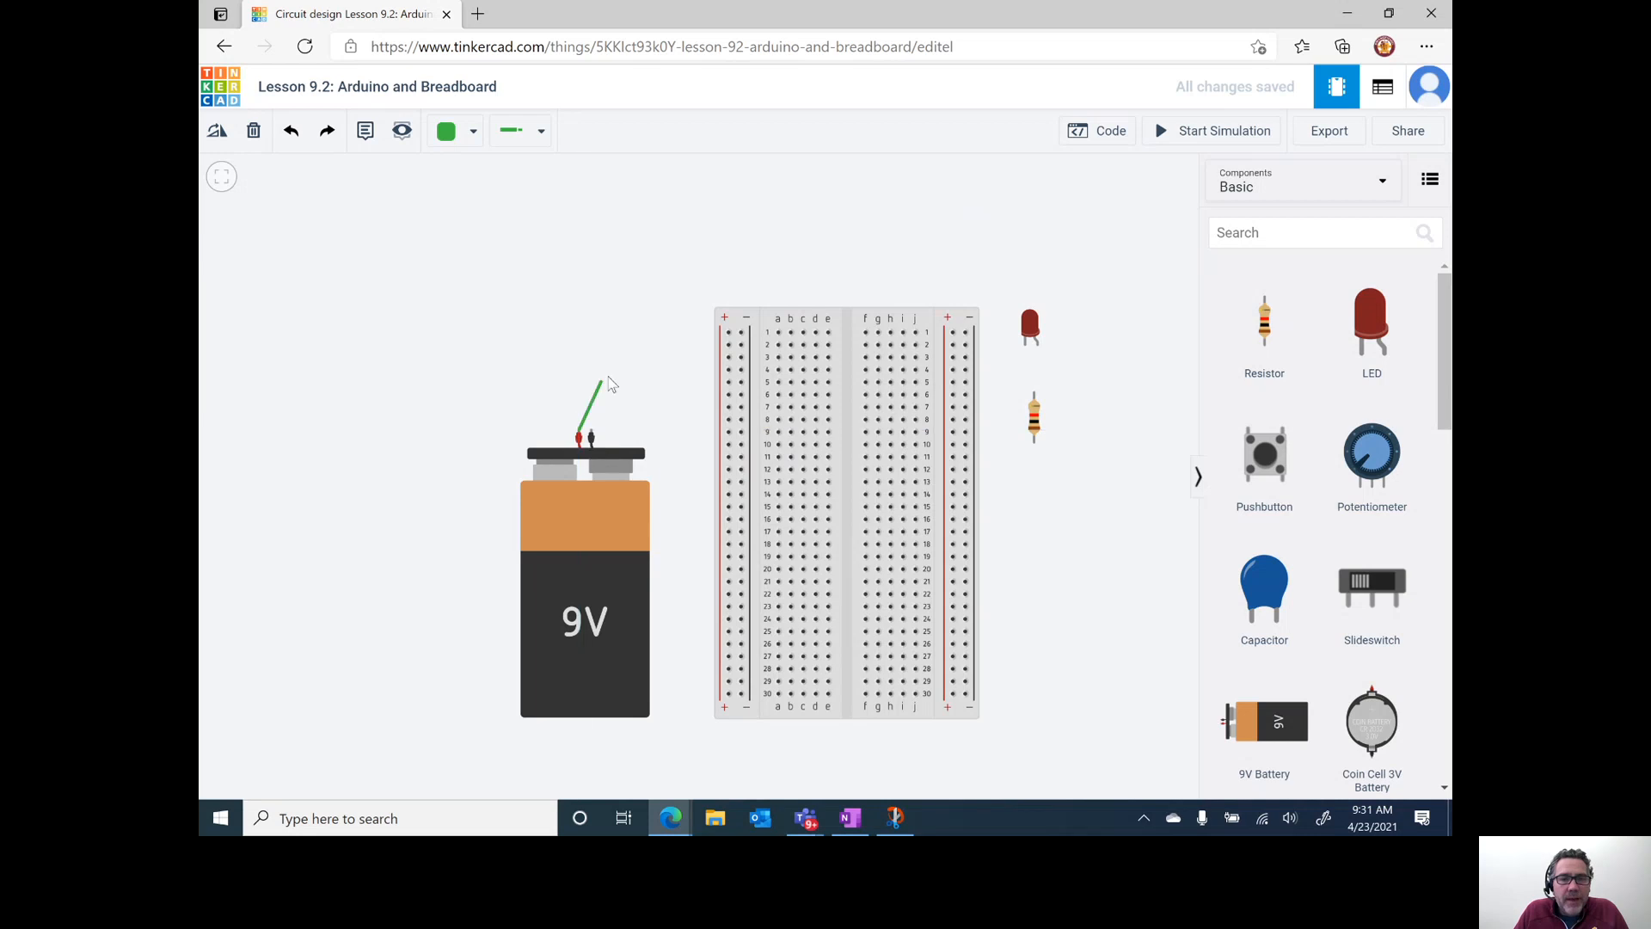
{"action": "left_click", "coordinate": [727, 334]}
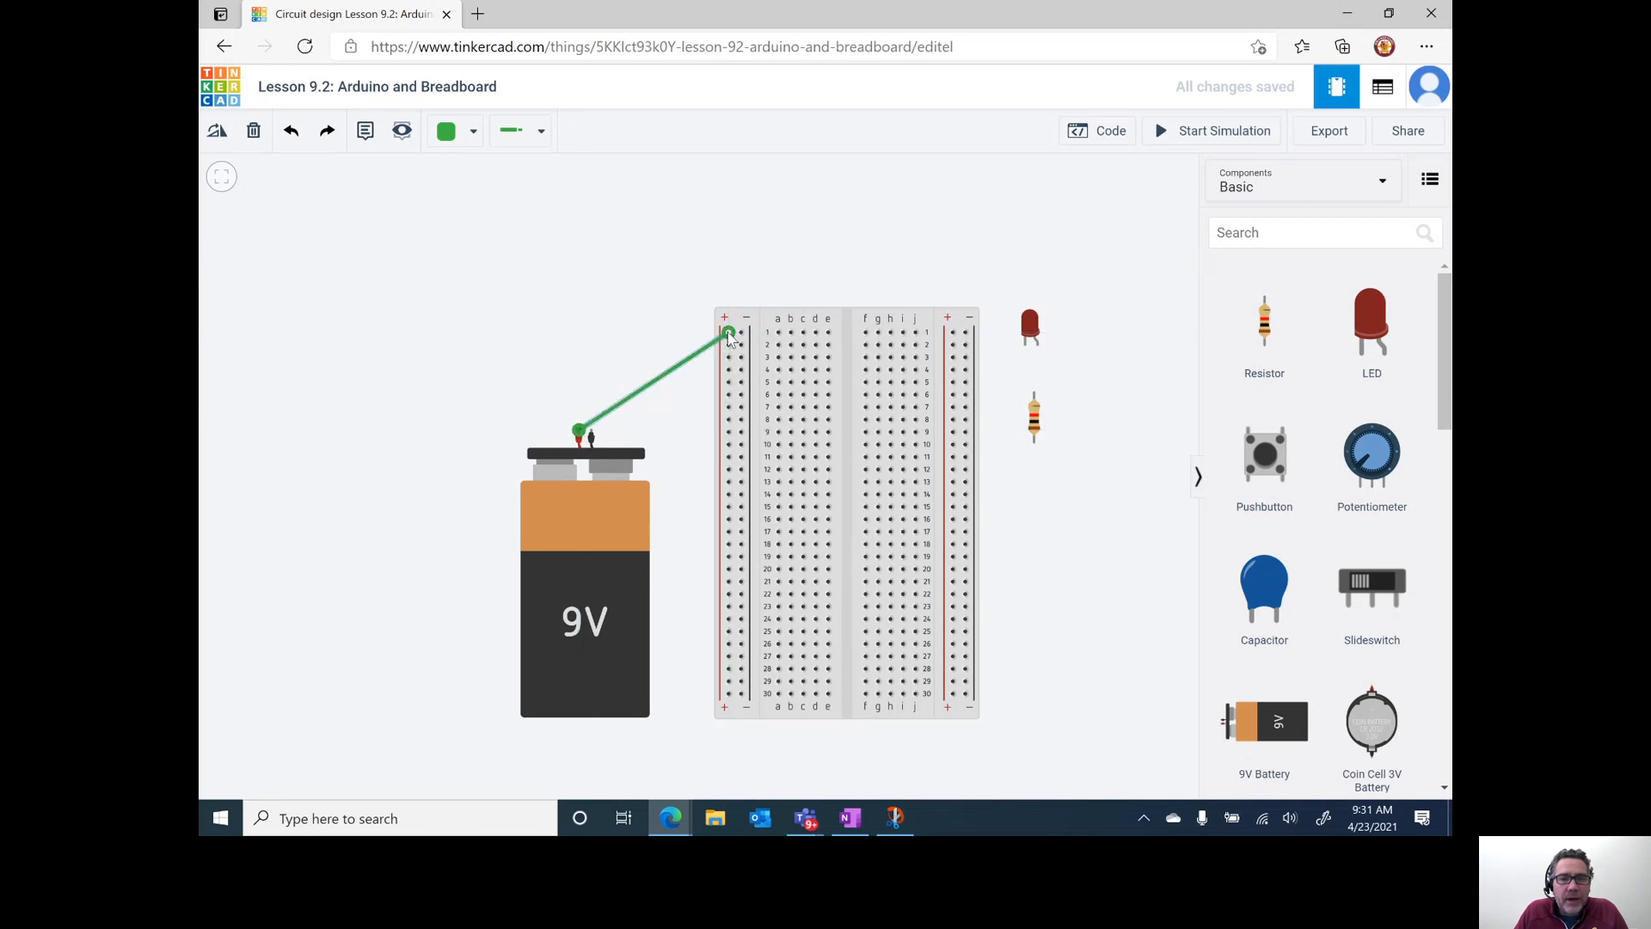
{"action": "left_click", "coordinate": [592, 431]}
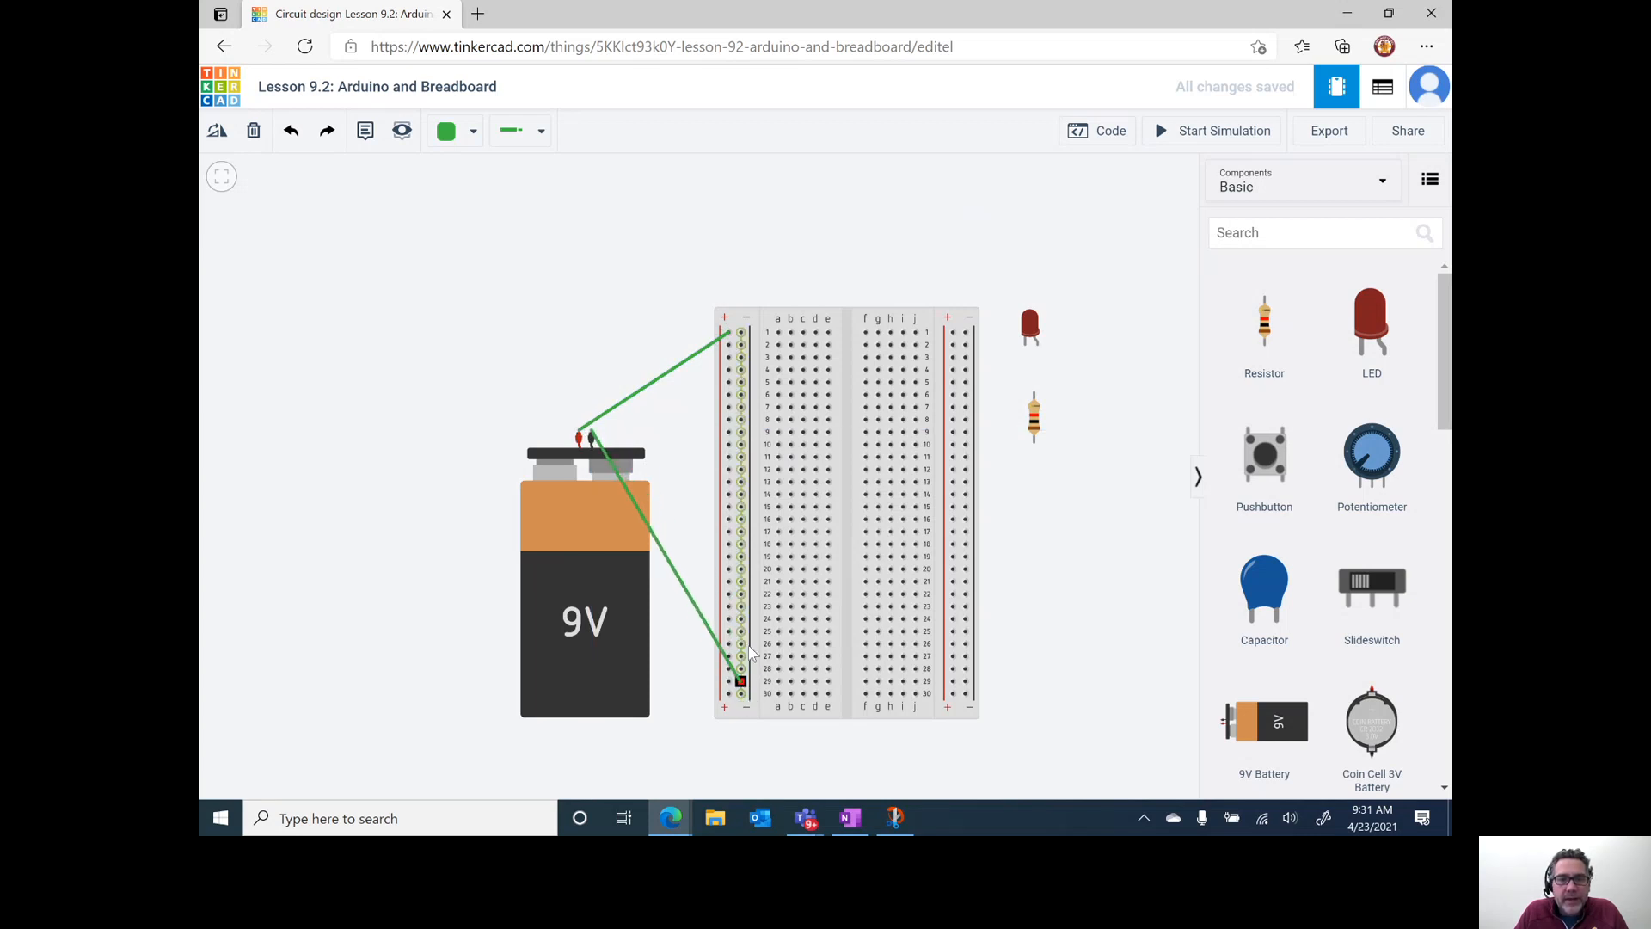
{"action": "left_click", "coordinate": [744, 333]}
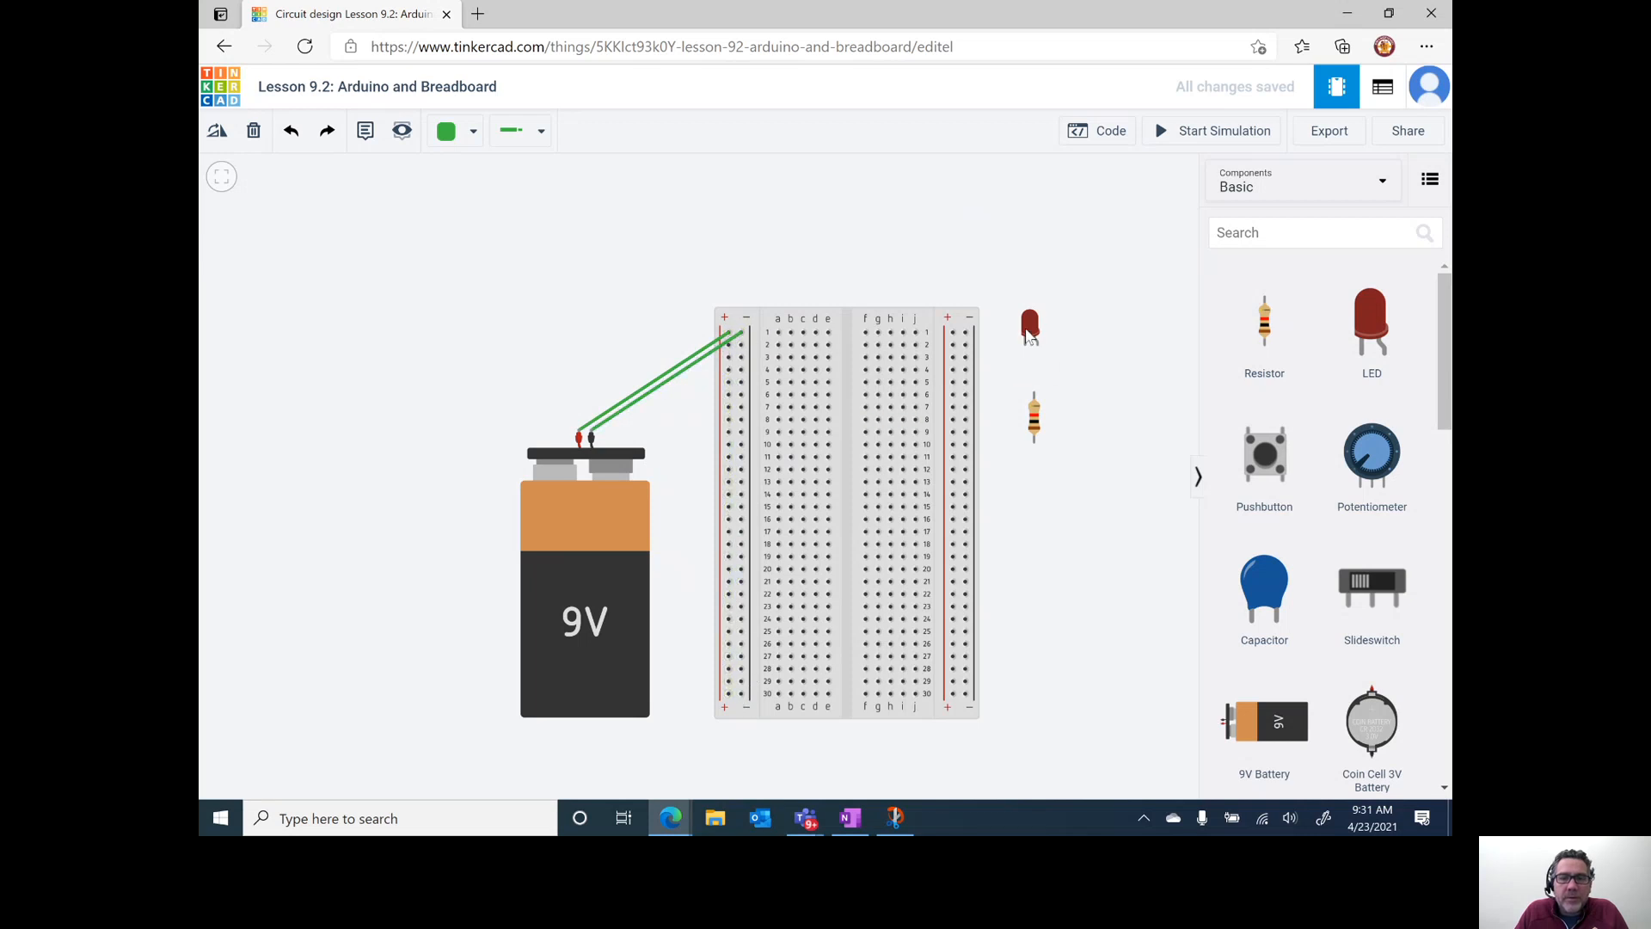
- Rotate the LED 90° clockwise and insert it in the breadboard with its cathode in e8 and its anode in e9
{"action": "left_click_drag", "start_coordinate": [1032, 327], "coordinate": [802, 244]}
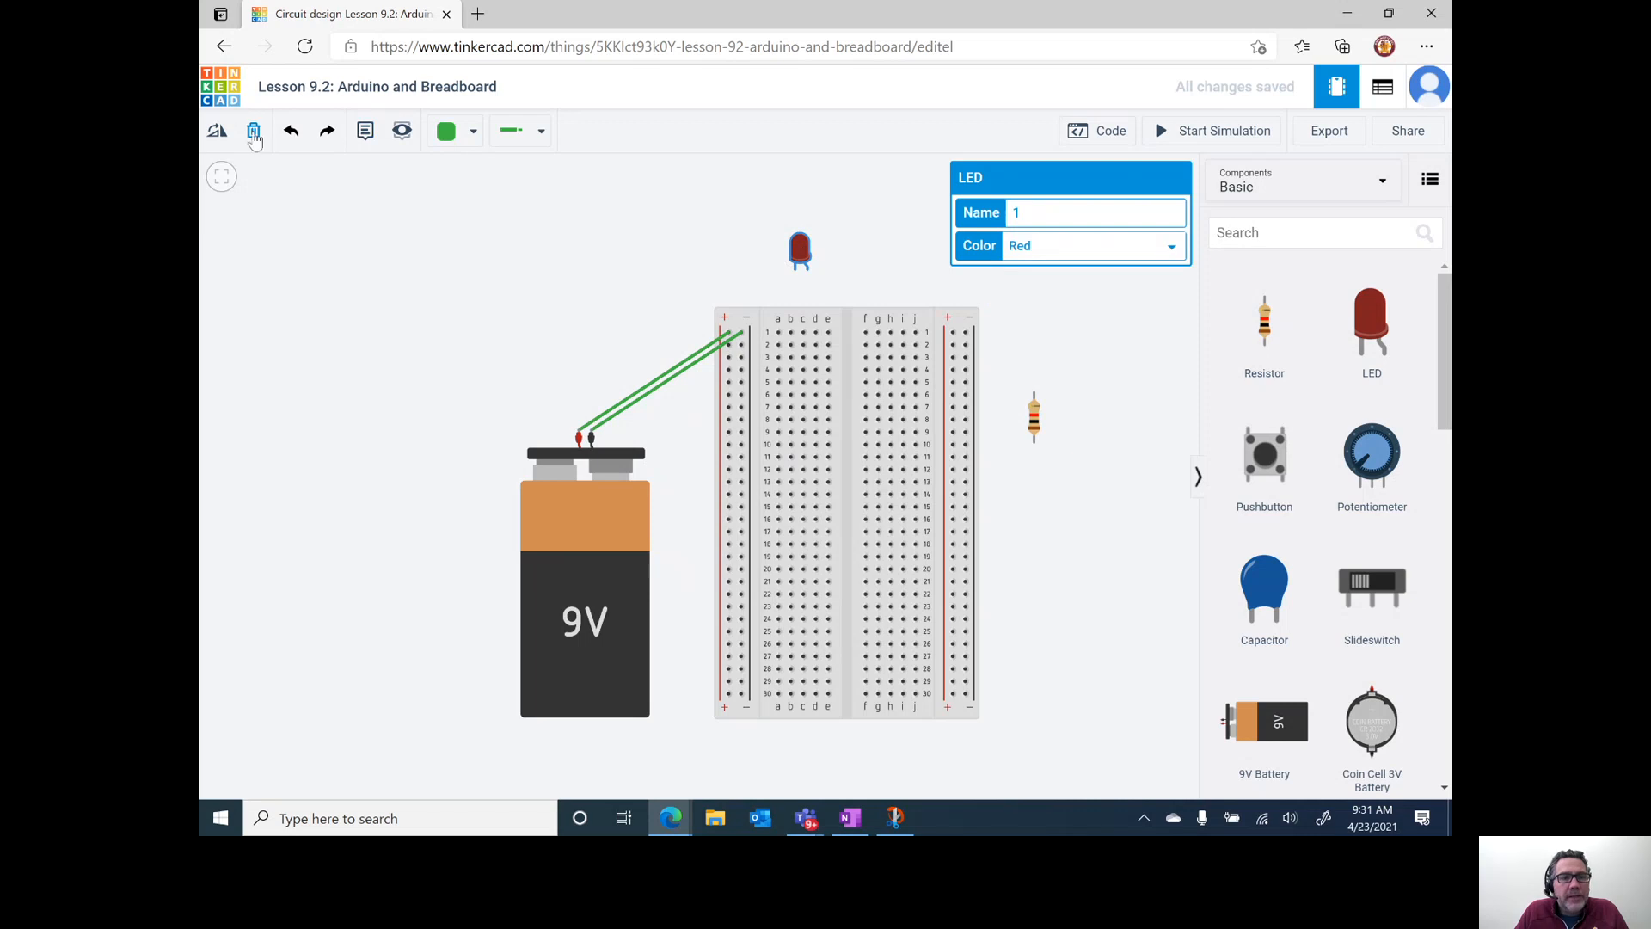
{"action": "left_click", "coordinate": [217, 129]}
{"action": "left_click", "coordinate": [217, 129]}
{"action": "left_click", "coordinate": [217, 129]}
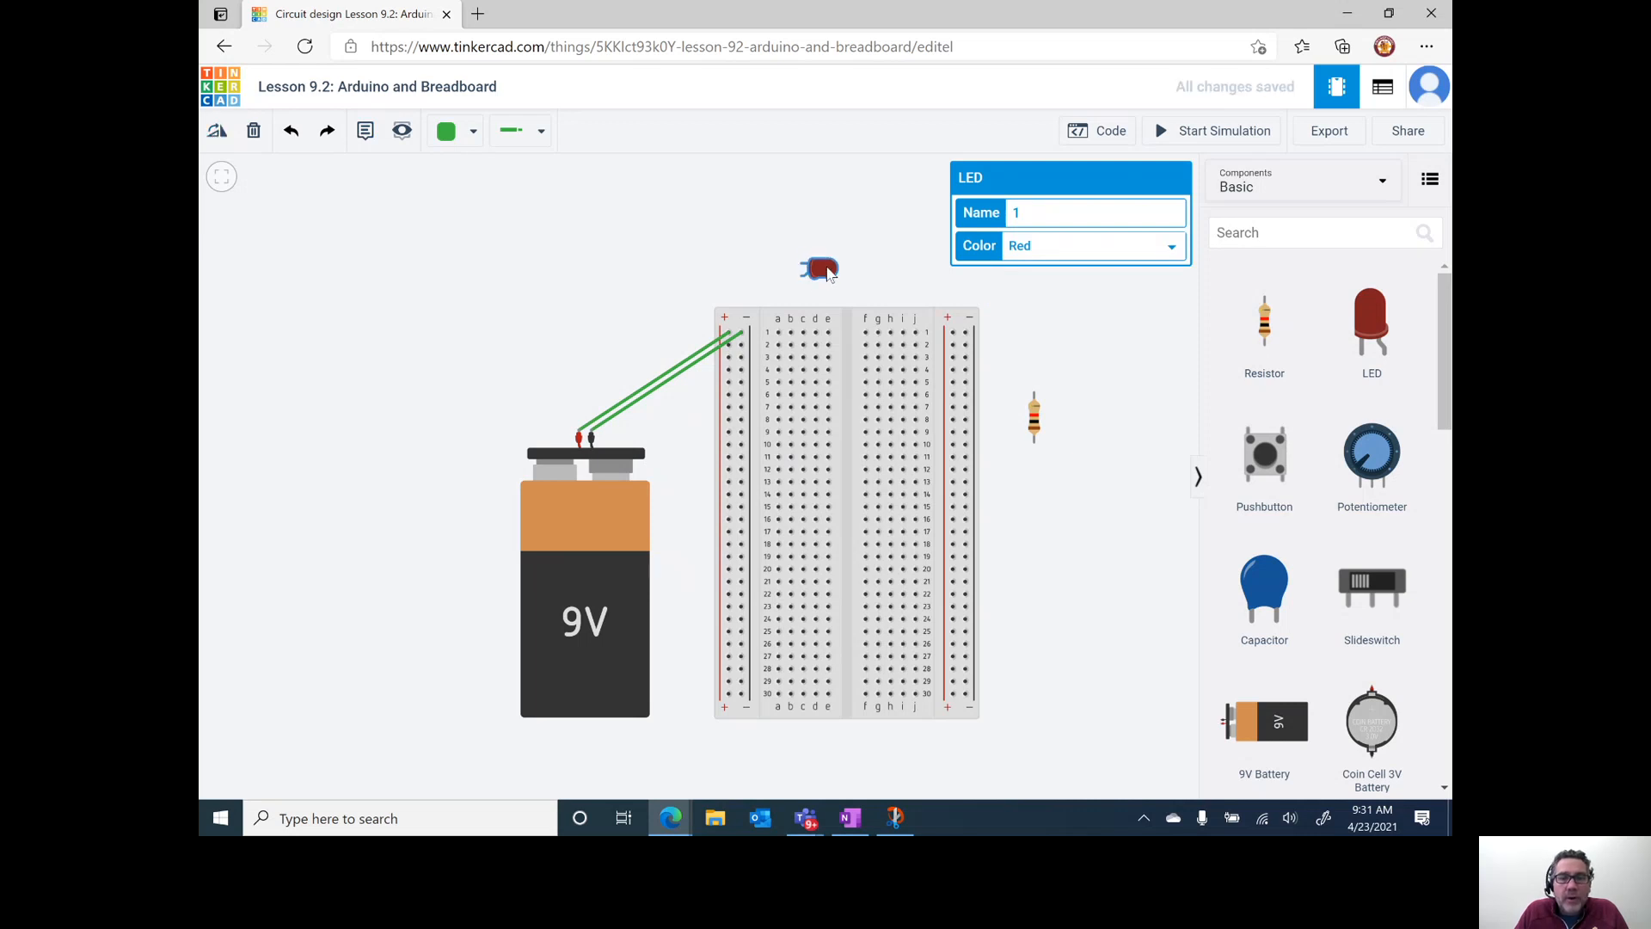
{"action": "left_click_drag", "start_coordinate": [842, 419], "coordinate": [847, 431]}
{"action": "scroll", "coordinate": [807, 421], "scroll_direction": "up", "scroll_amount": 5}
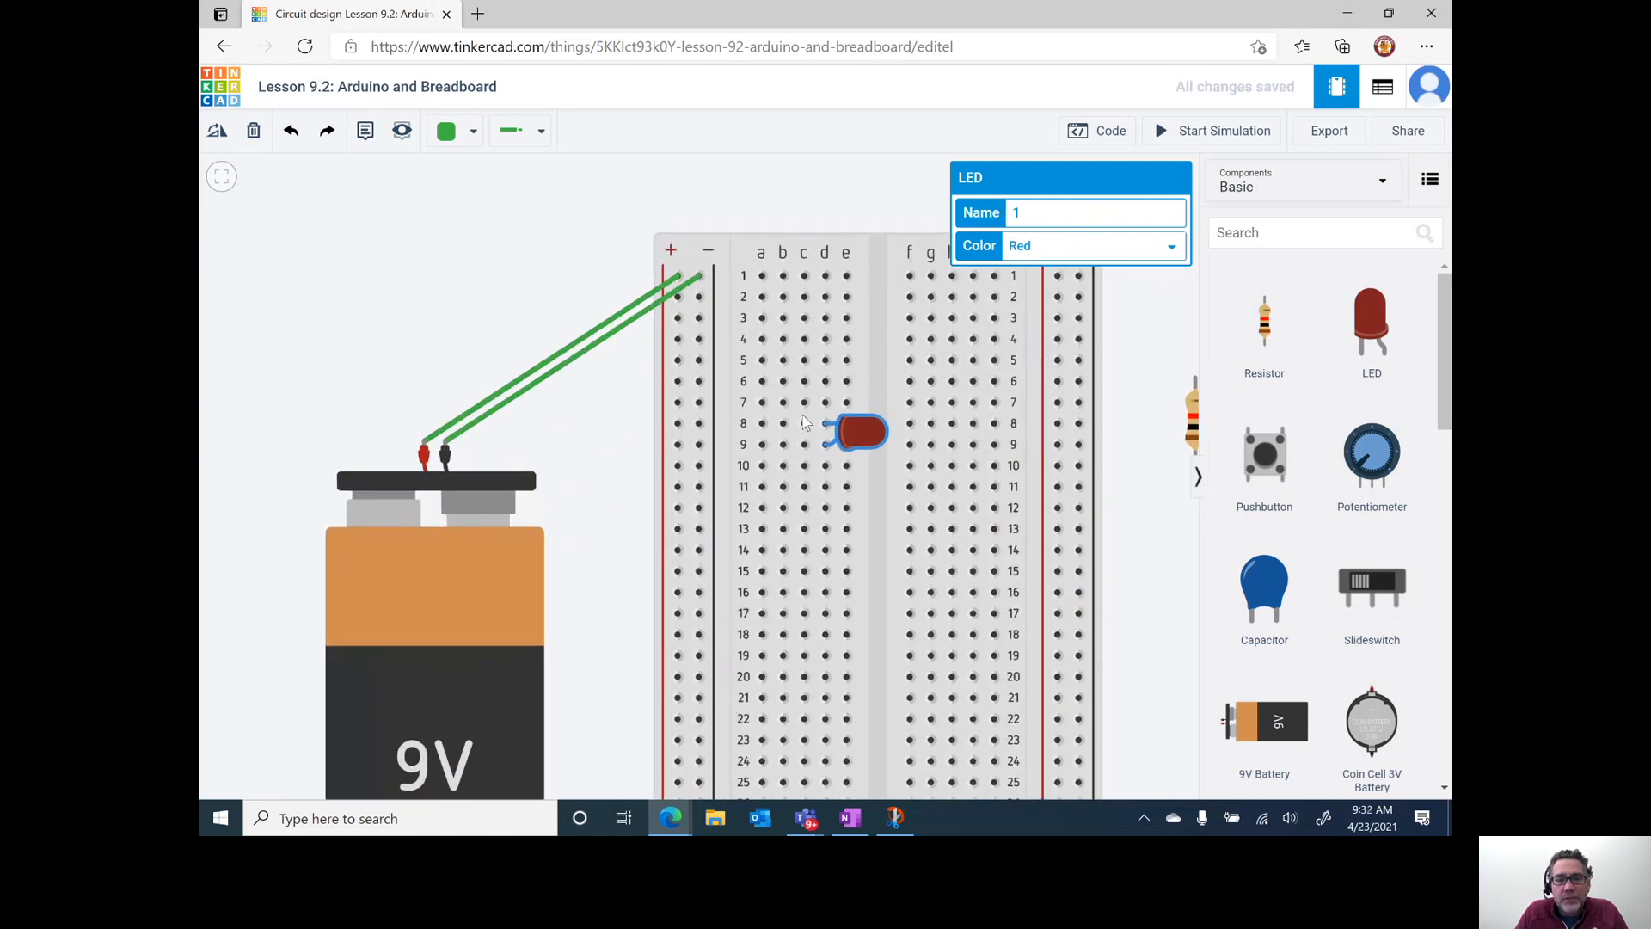
{"action": "scroll", "coordinate": [804, 422], "scroll_direction": "up", "scroll_amount": 3}
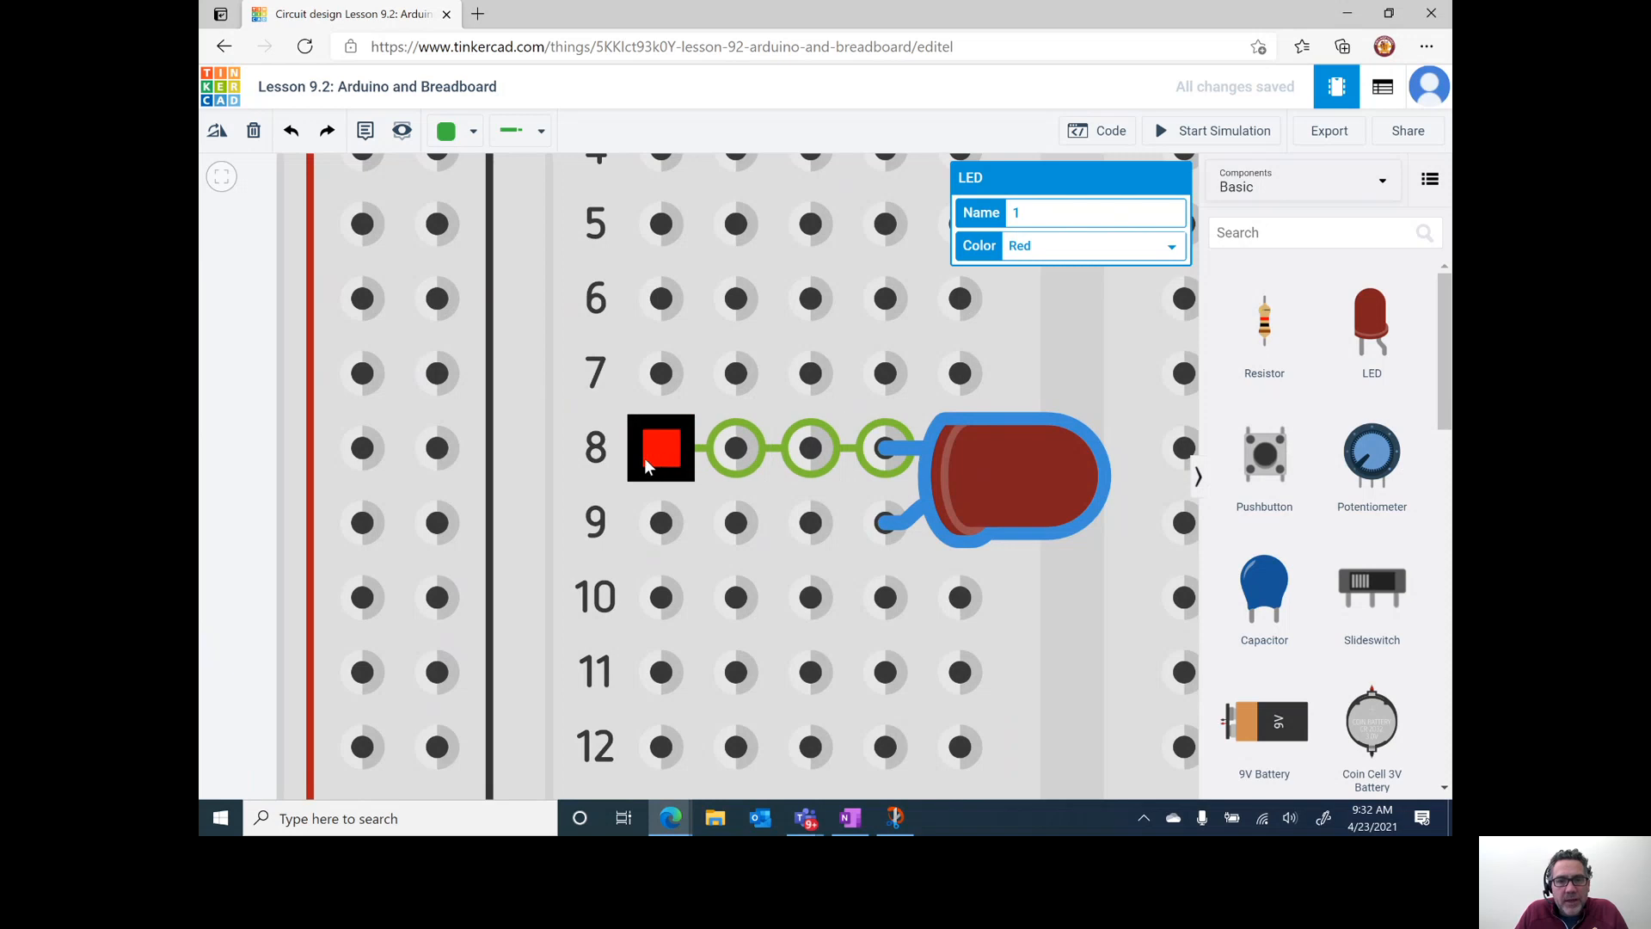
{"action": "left_click_drag", "start_coordinate": [988, 482], "coordinate": [1030, 474]}
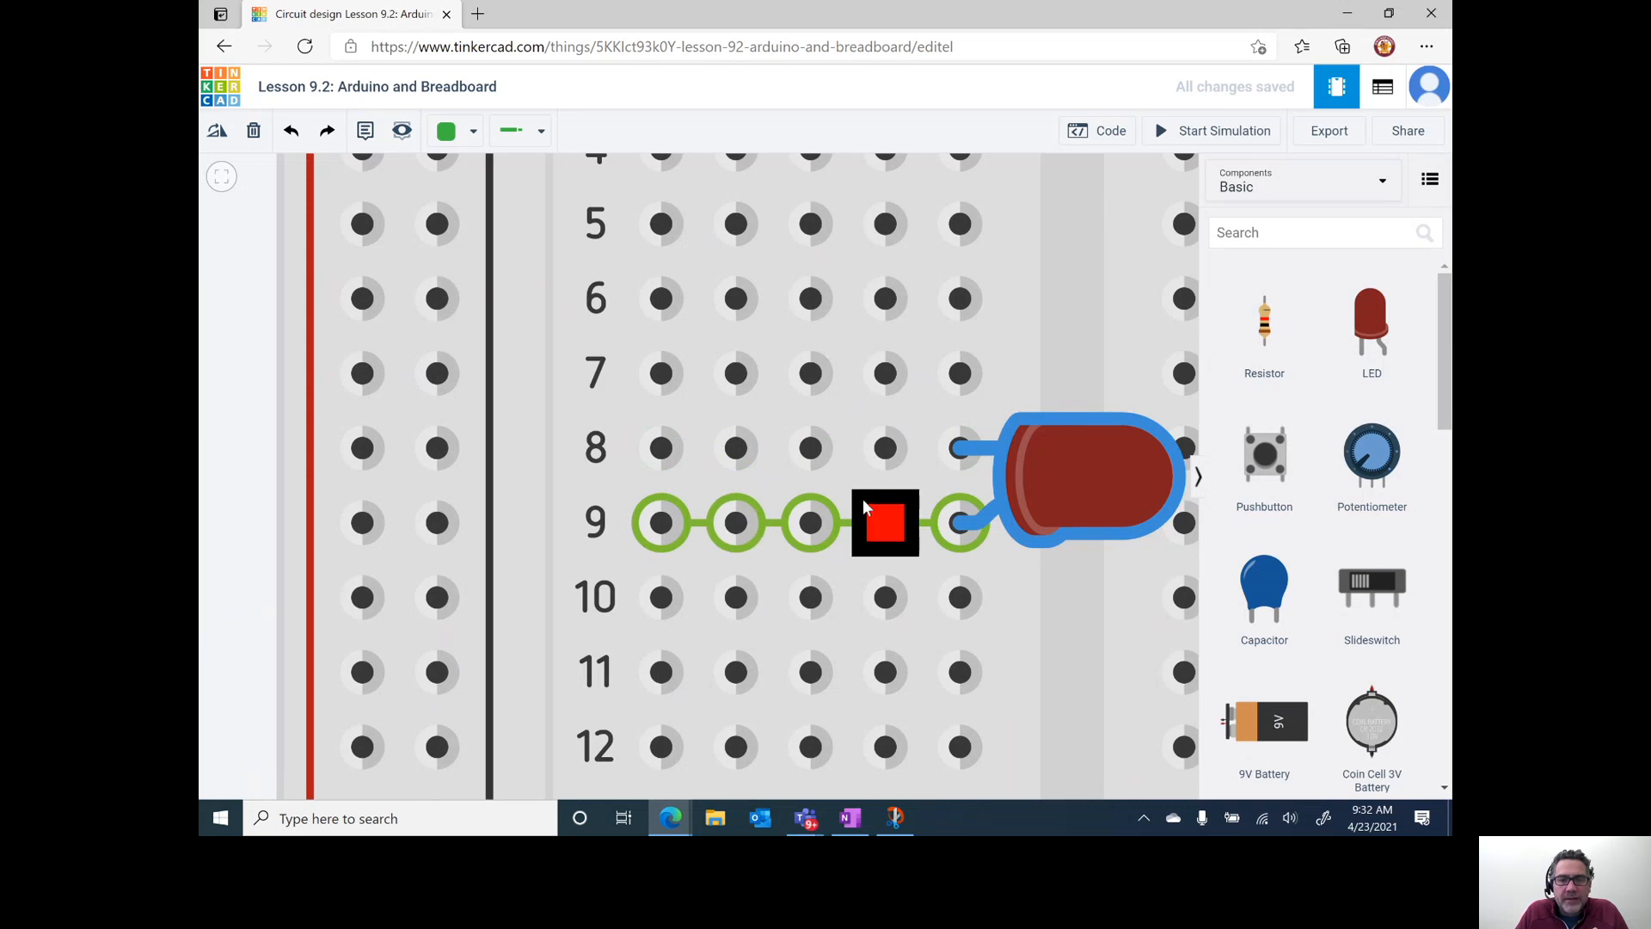
- Turn the resistor horizontal and insert it along row 8 between the left negative rail and hole b8
{"action": "scroll", "coordinate": [808, 446], "scroll_direction": "down", "scroll_amount": 5}
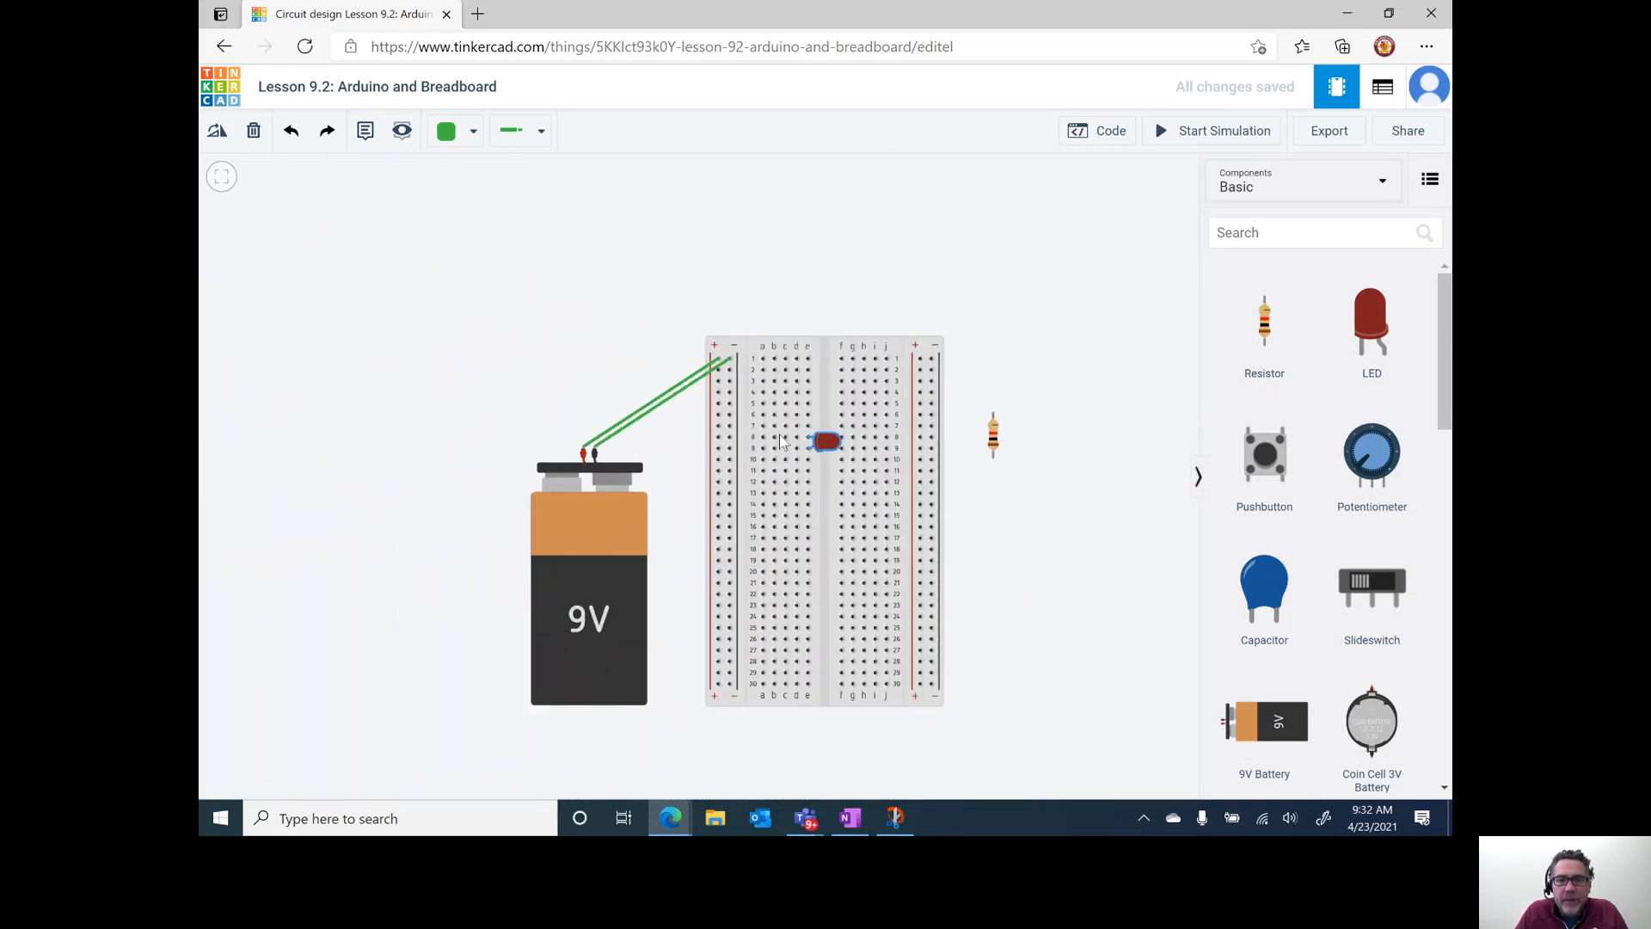
{"action": "mouse_move", "coordinate": [996, 444]}
{"action": "left_mouse_down"}
{"action": "mouse_move", "coordinate": [890, 471]}
{"action": "mouse_move", "coordinate": [981, 465]}
{"action": "left_mouse_up"}
{"action": "left_click", "coordinate": [219, 132]}
{"action": "left_click", "coordinate": [219, 132]}
{"action": "left_click", "coordinate": [219, 132]}
{"action": "left_click_drag", "start_coordinate": [978, 462], "coordinate": [752, 443]}
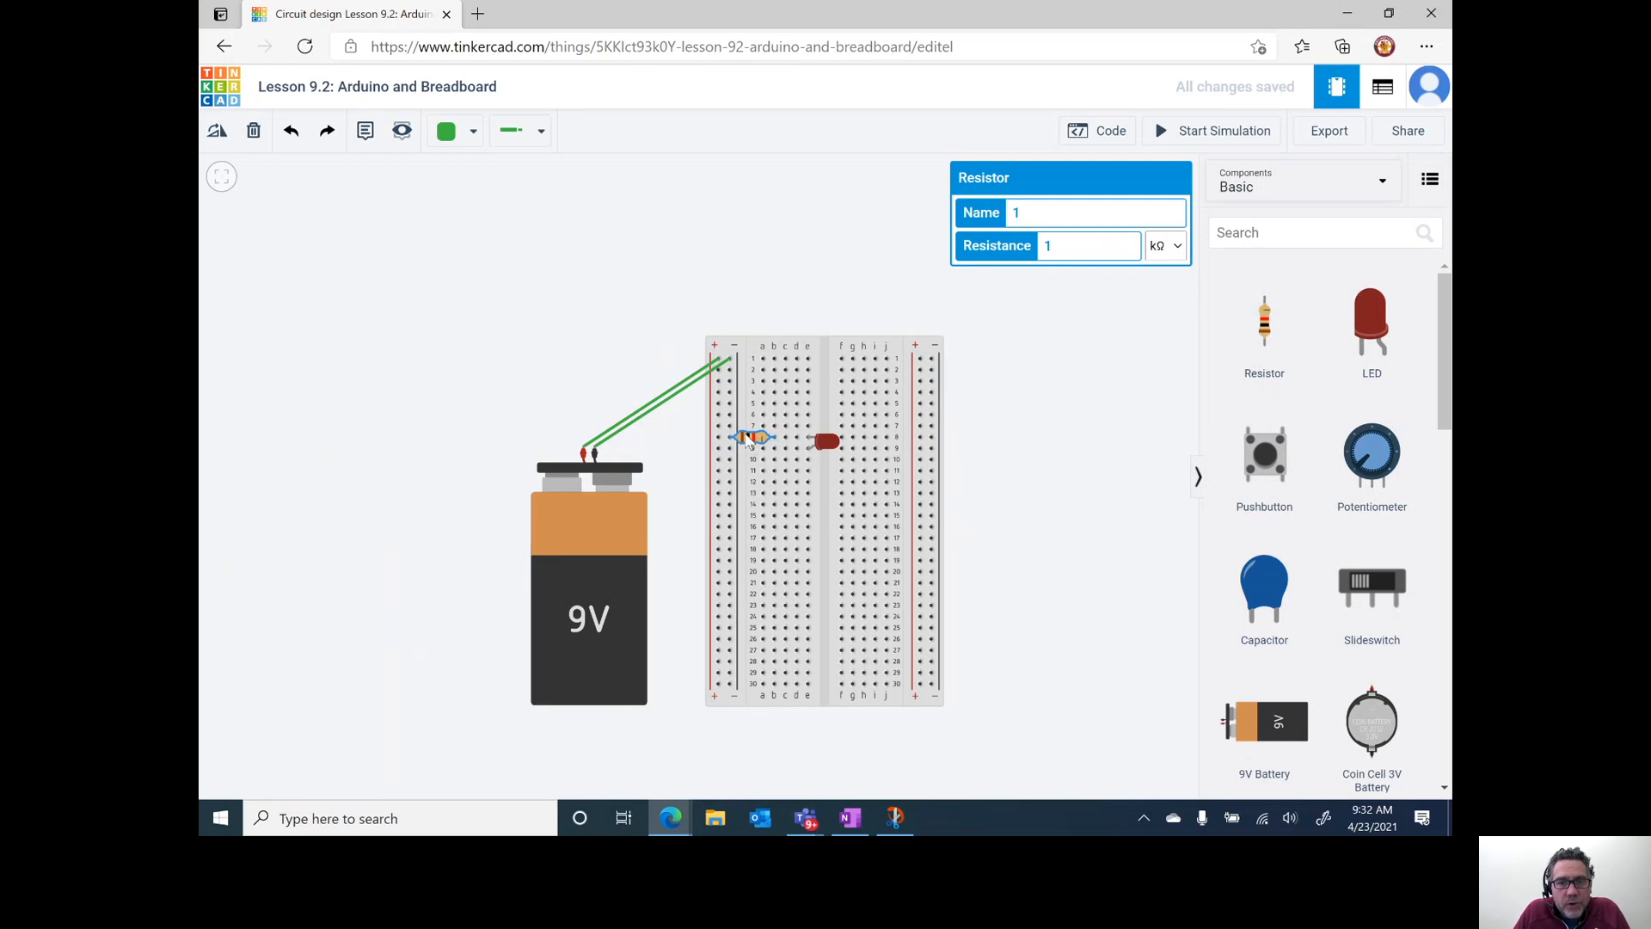
{"action": "scroll", "coordinate": [747, 435], "scroll_direction": "up", "scroll_amount": 8}
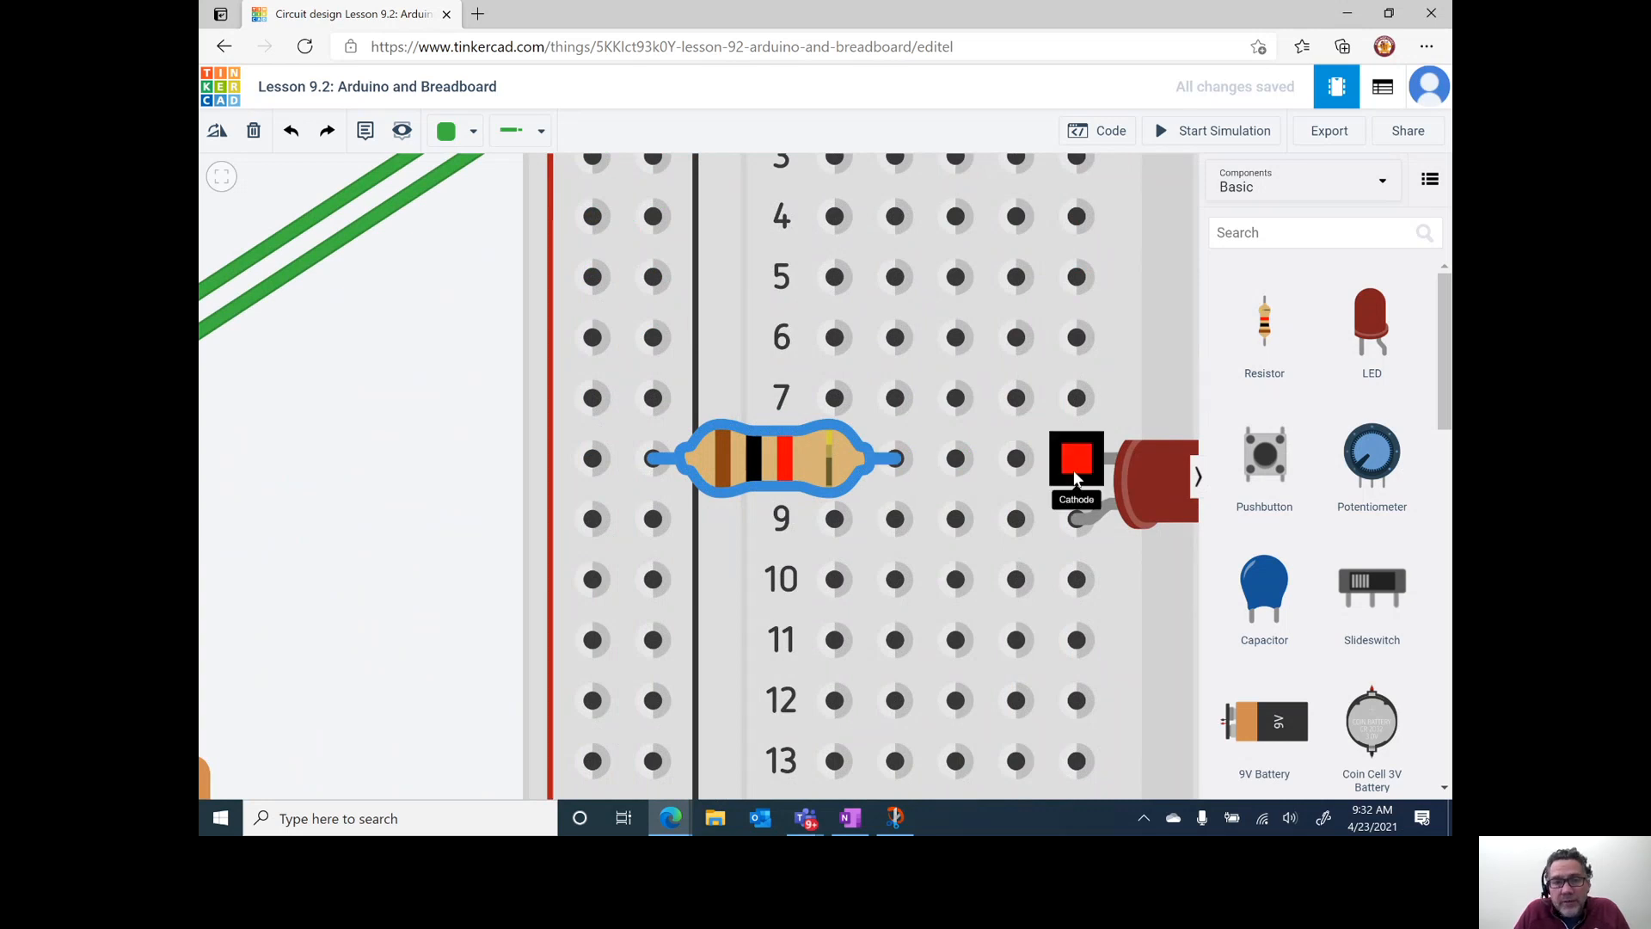
{"action": "scroll", "coordinate": [892, 481], "scroll_direction": "down", "scroll_amount": 5}
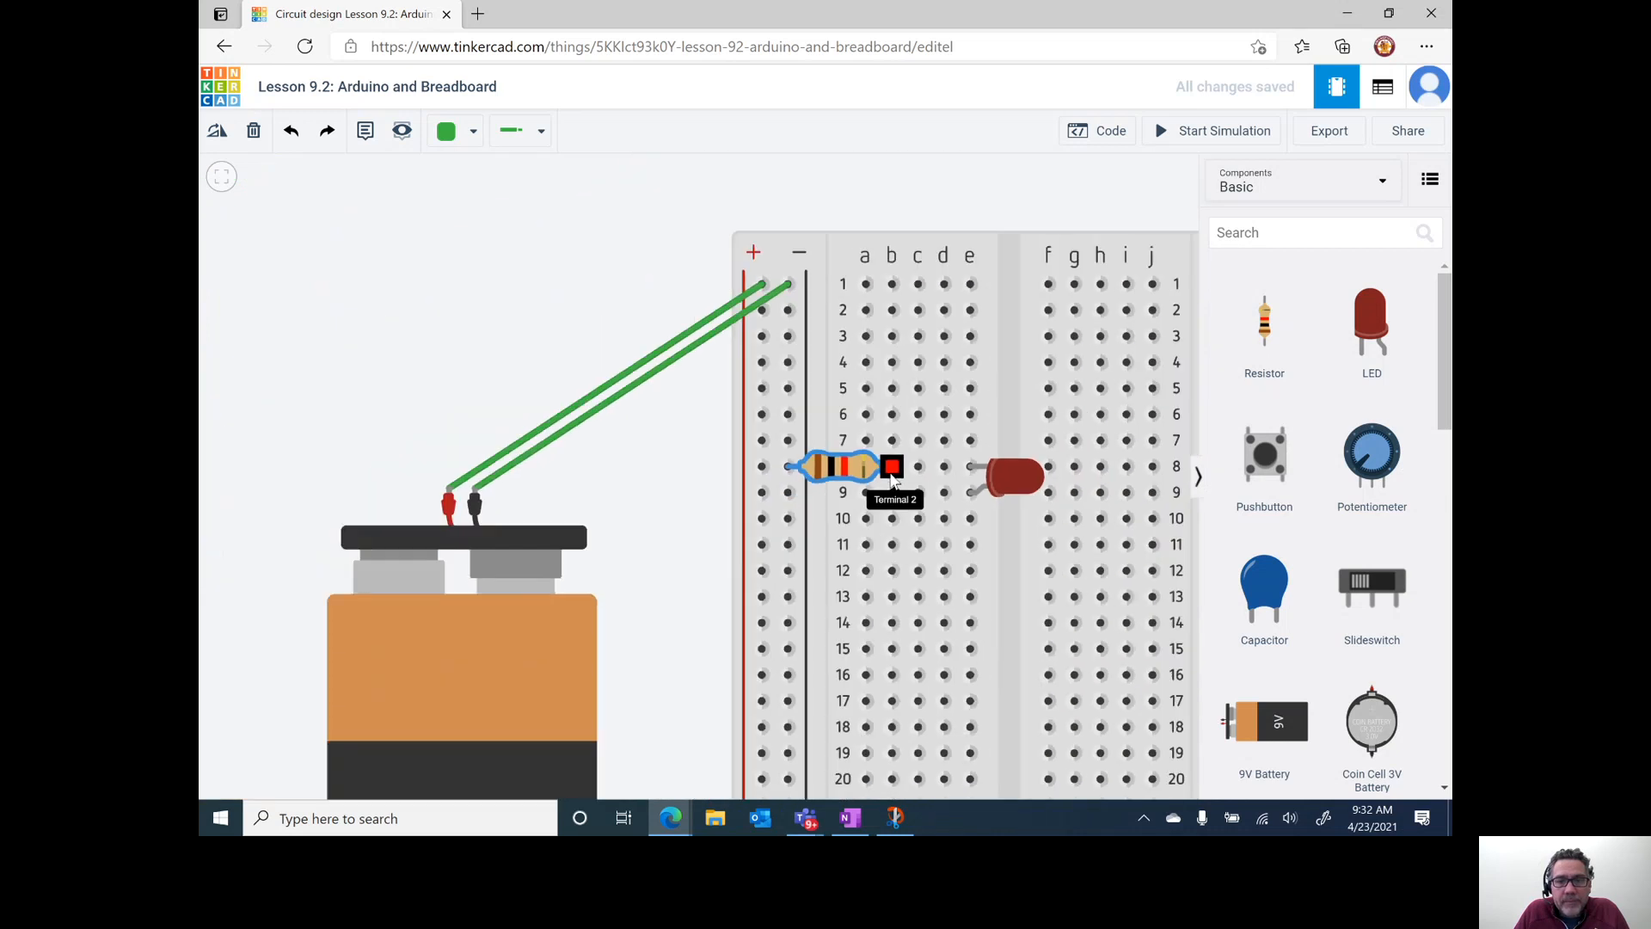
- Color the battery's positive wire red and its negative wire black
{"action": "scroll", "coordinate": [891, 475], "scroll_direction": "down", "scroll_amount": 1}
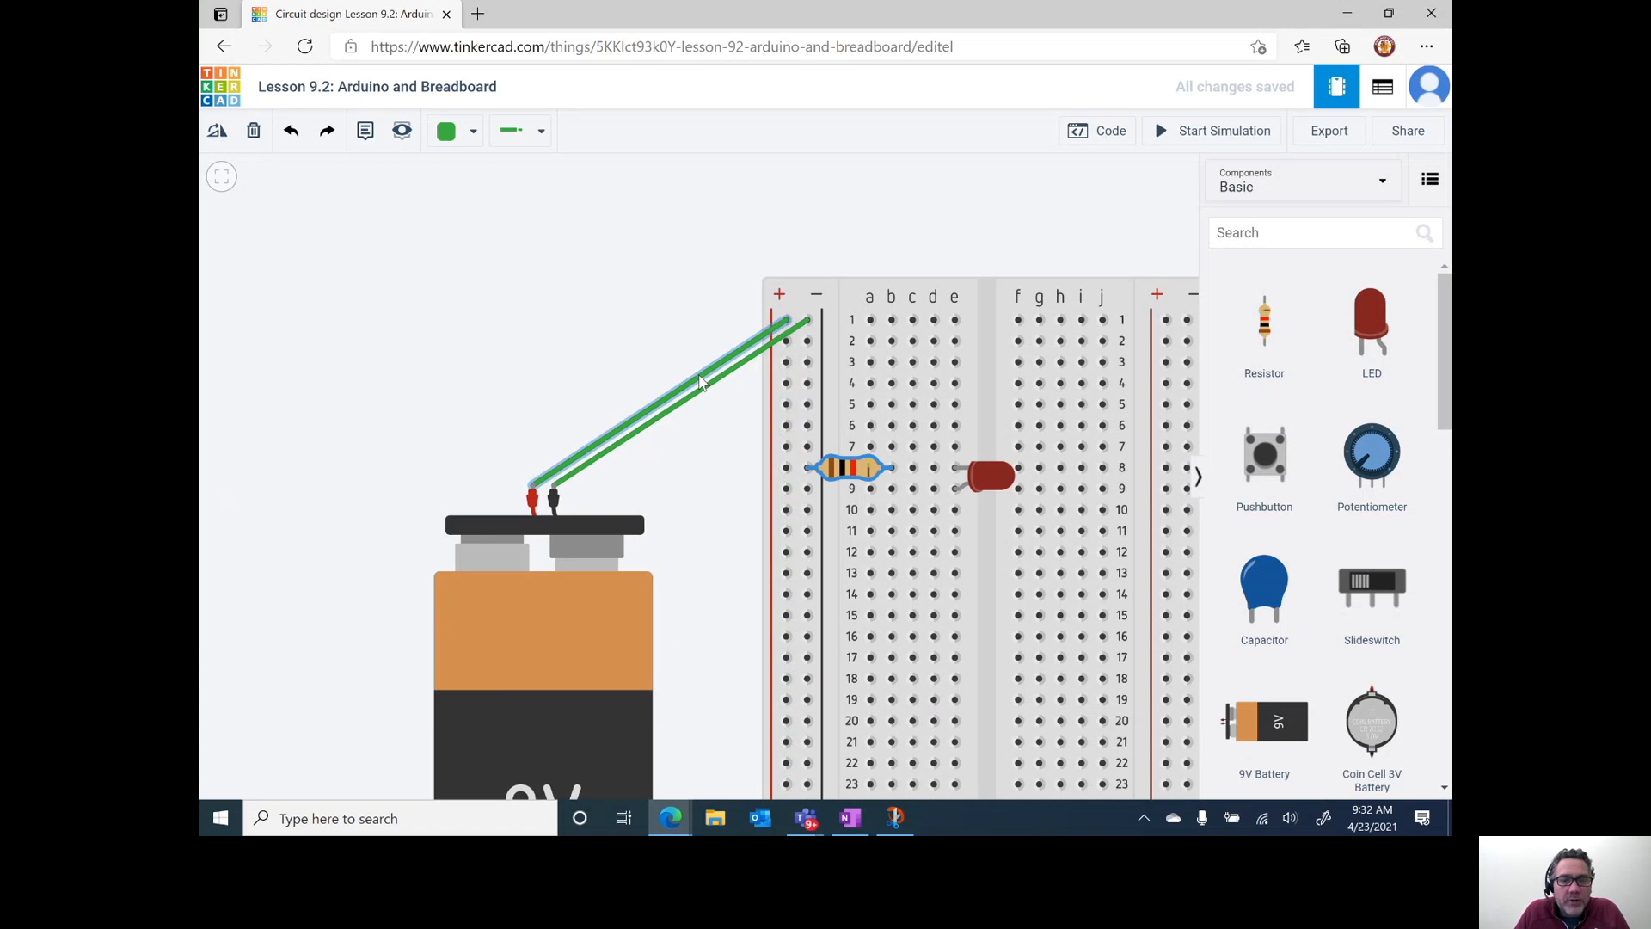
{"action": "left_click", "coordinate": [698, 386]}
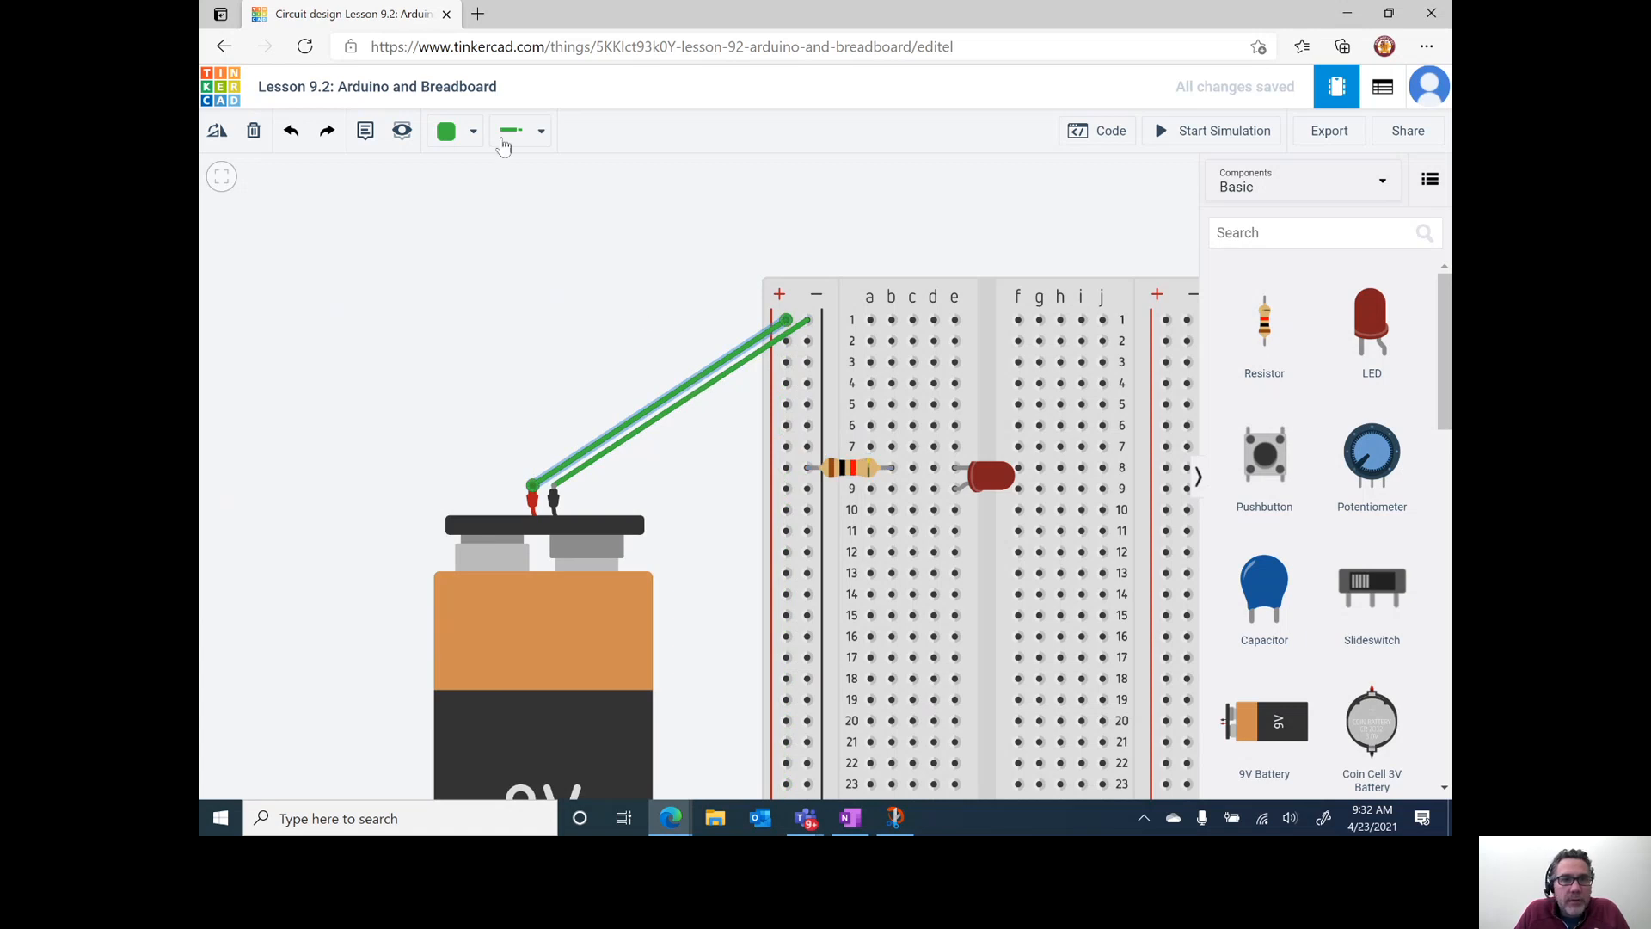
{"action": "left_click", "coordinate": [473, 134]}
{"action": "left_click", "coordinate": [487, 222]}
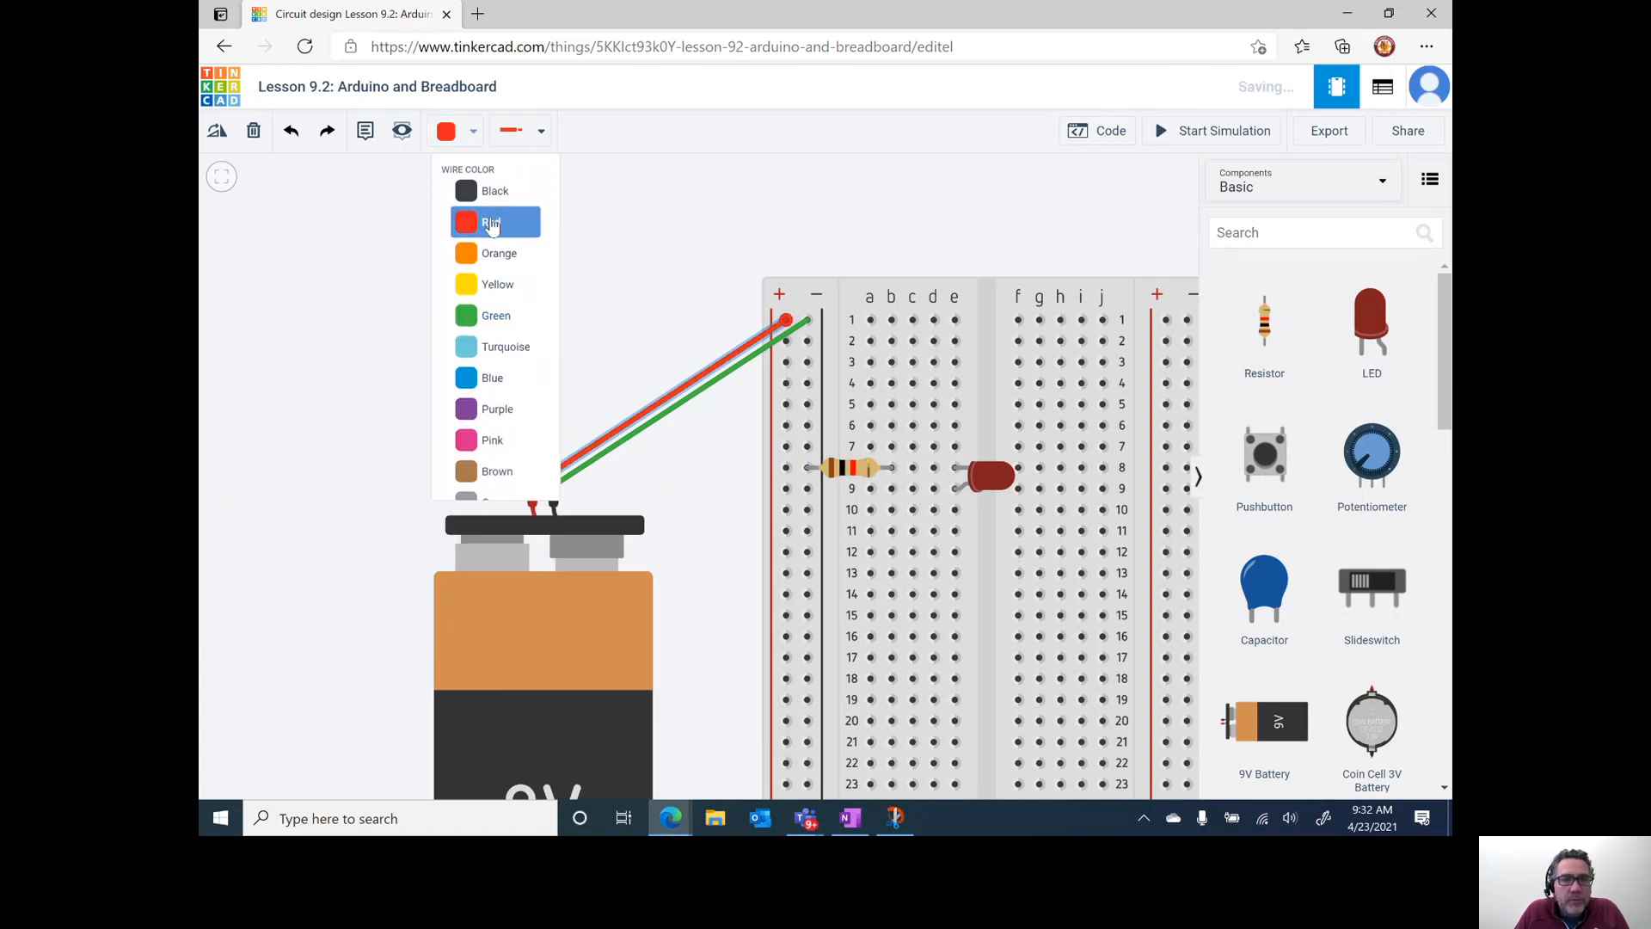
{"action": "left_click", "coordinate": [613, 285]}
{"action": "left_click", "coordinate": [685, 401]}
{"action": "left_click", "coordinate": [472, 130]}
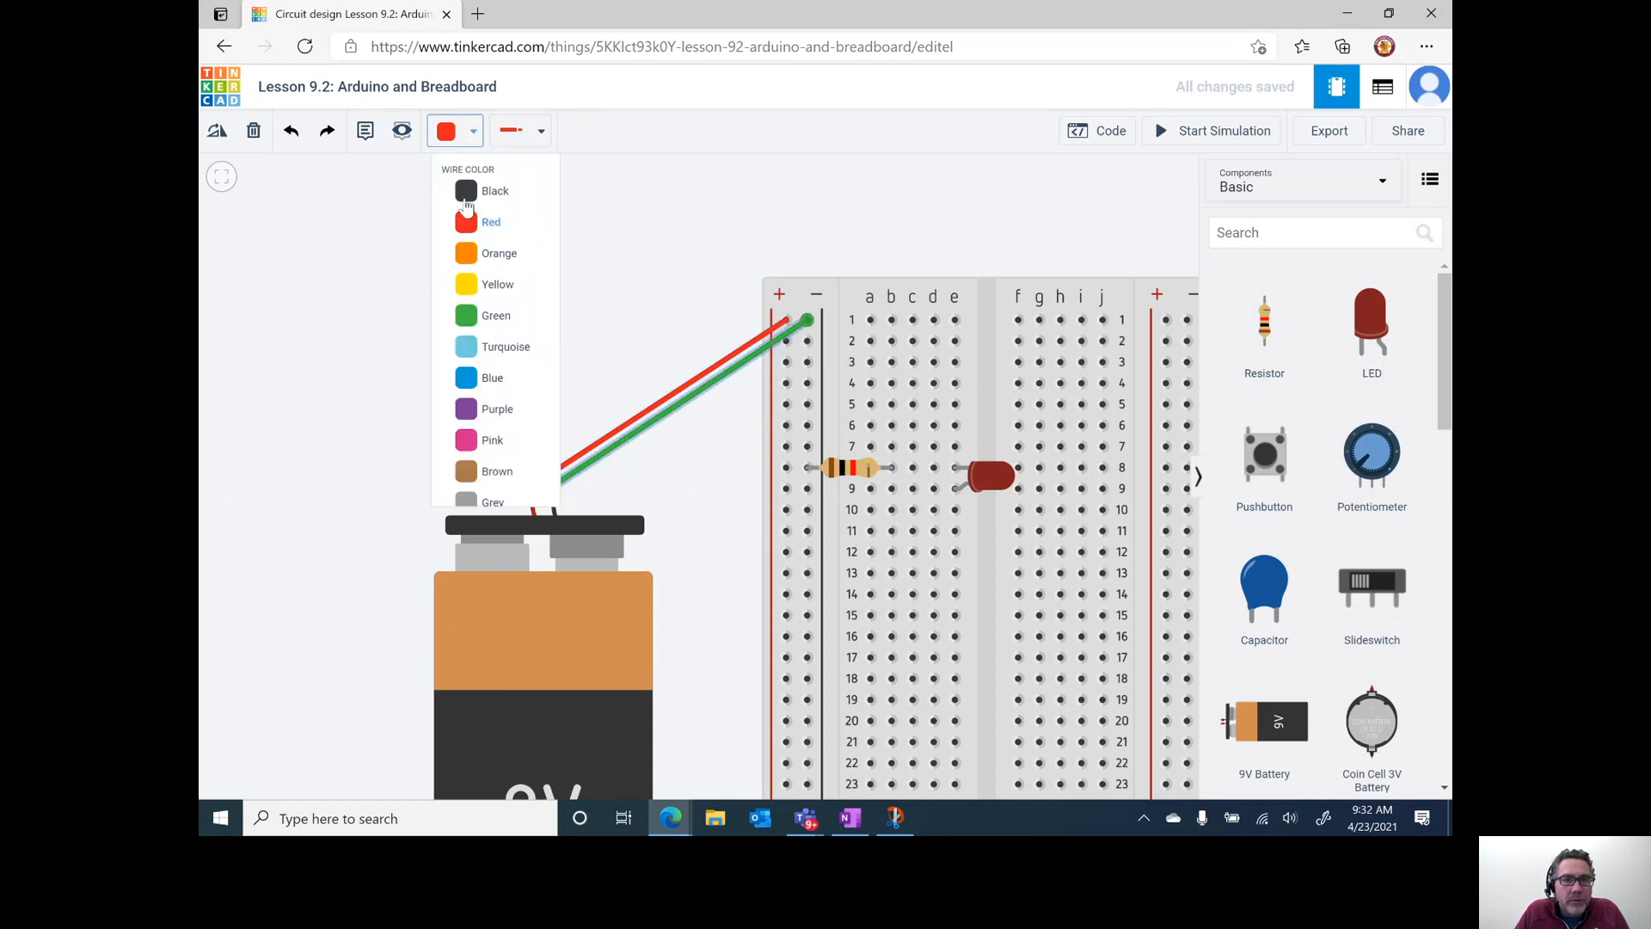
{"action": "left_click", "coordinate": [483, 184]}
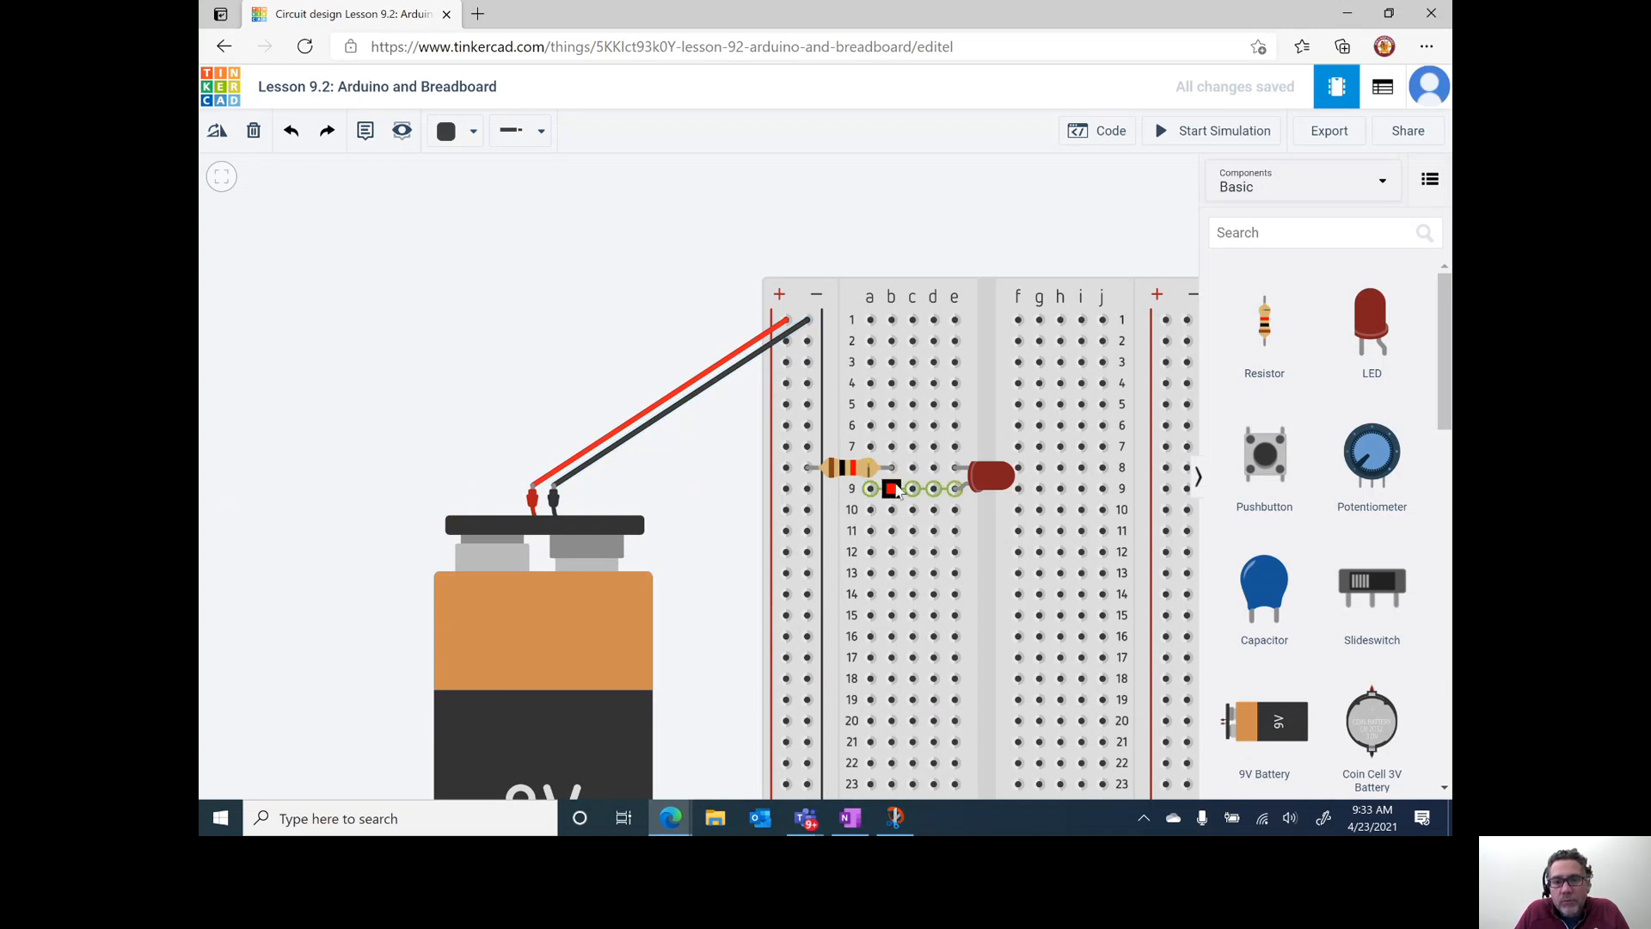
- Add a black wire from hole b9 to the left positive rail to connect the LED's anode
{"action": "left_click", "coordinate": [891, 488]}
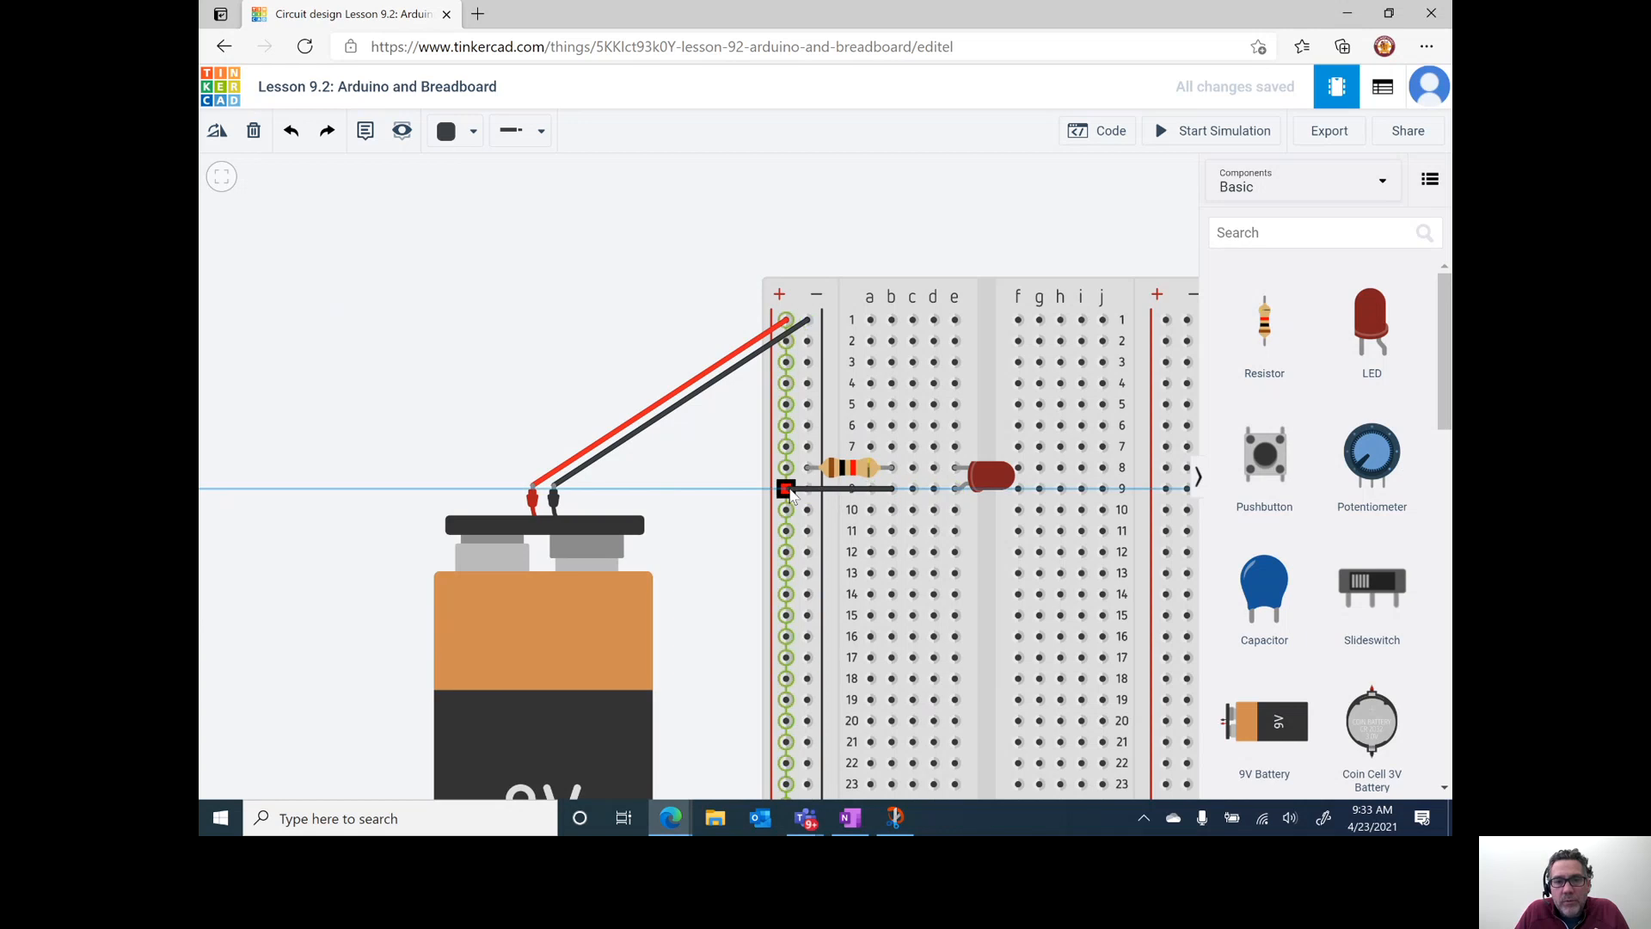
{"action": "left_click", "coordinate": [786, 490]}
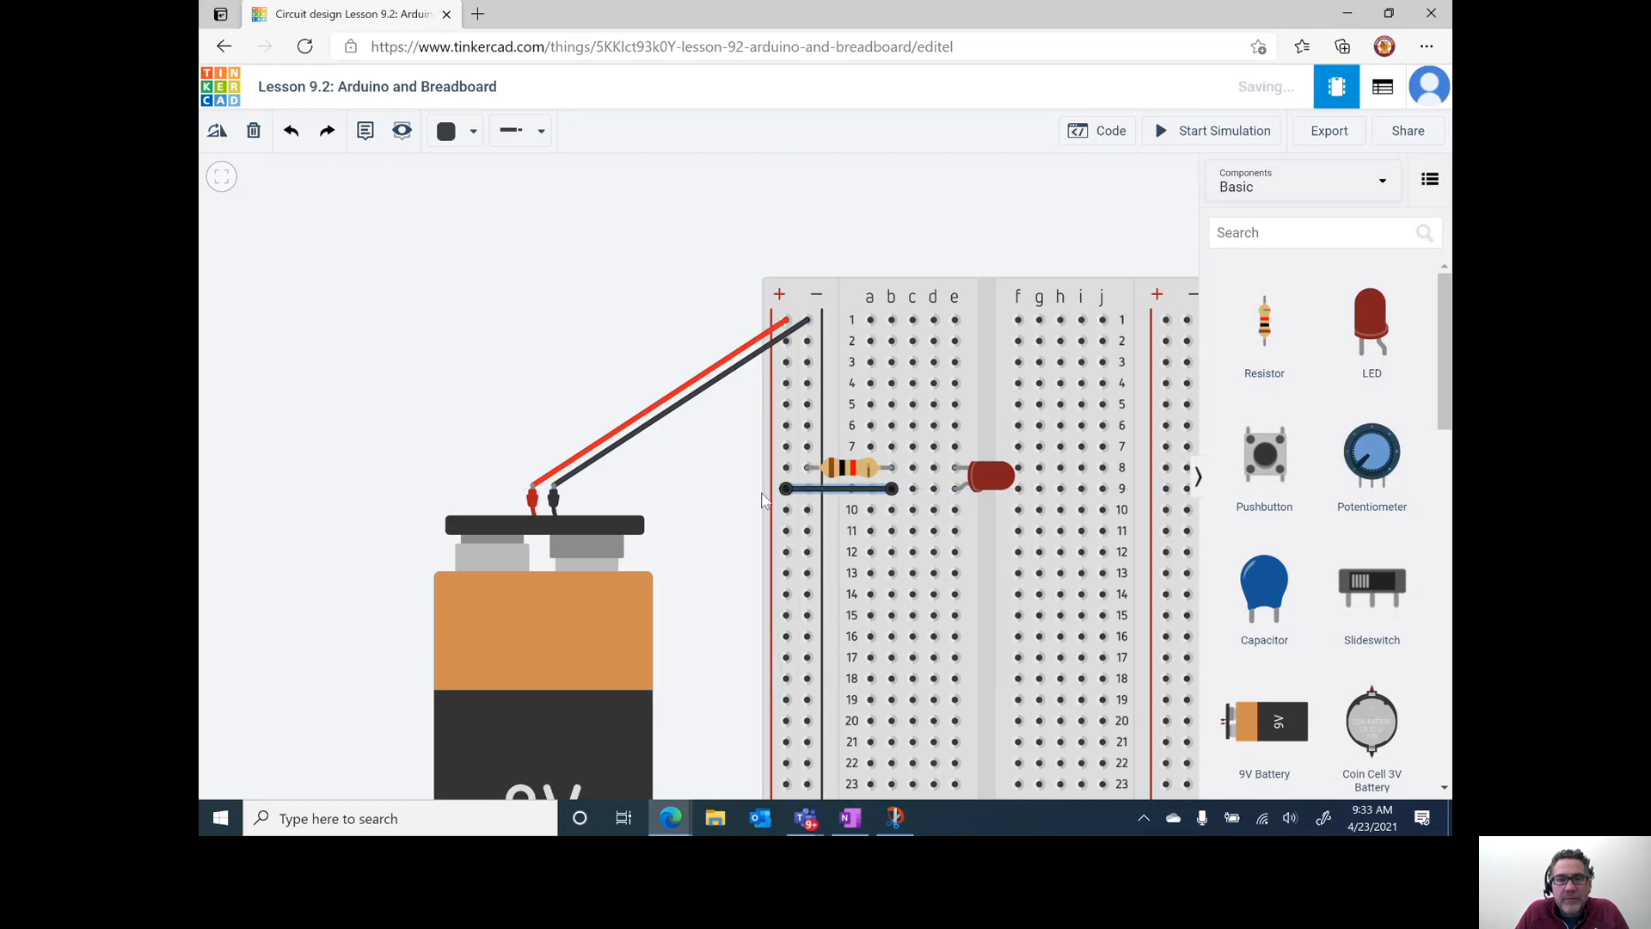
{"action": "scroll", "coordinate": [762, 499], "scroll_direction": "up", "scroll_amount": 2}
{"action": "scroll", "coordinate": [762, 499], "scroll_direction": "down", "scroll_amount": 4}
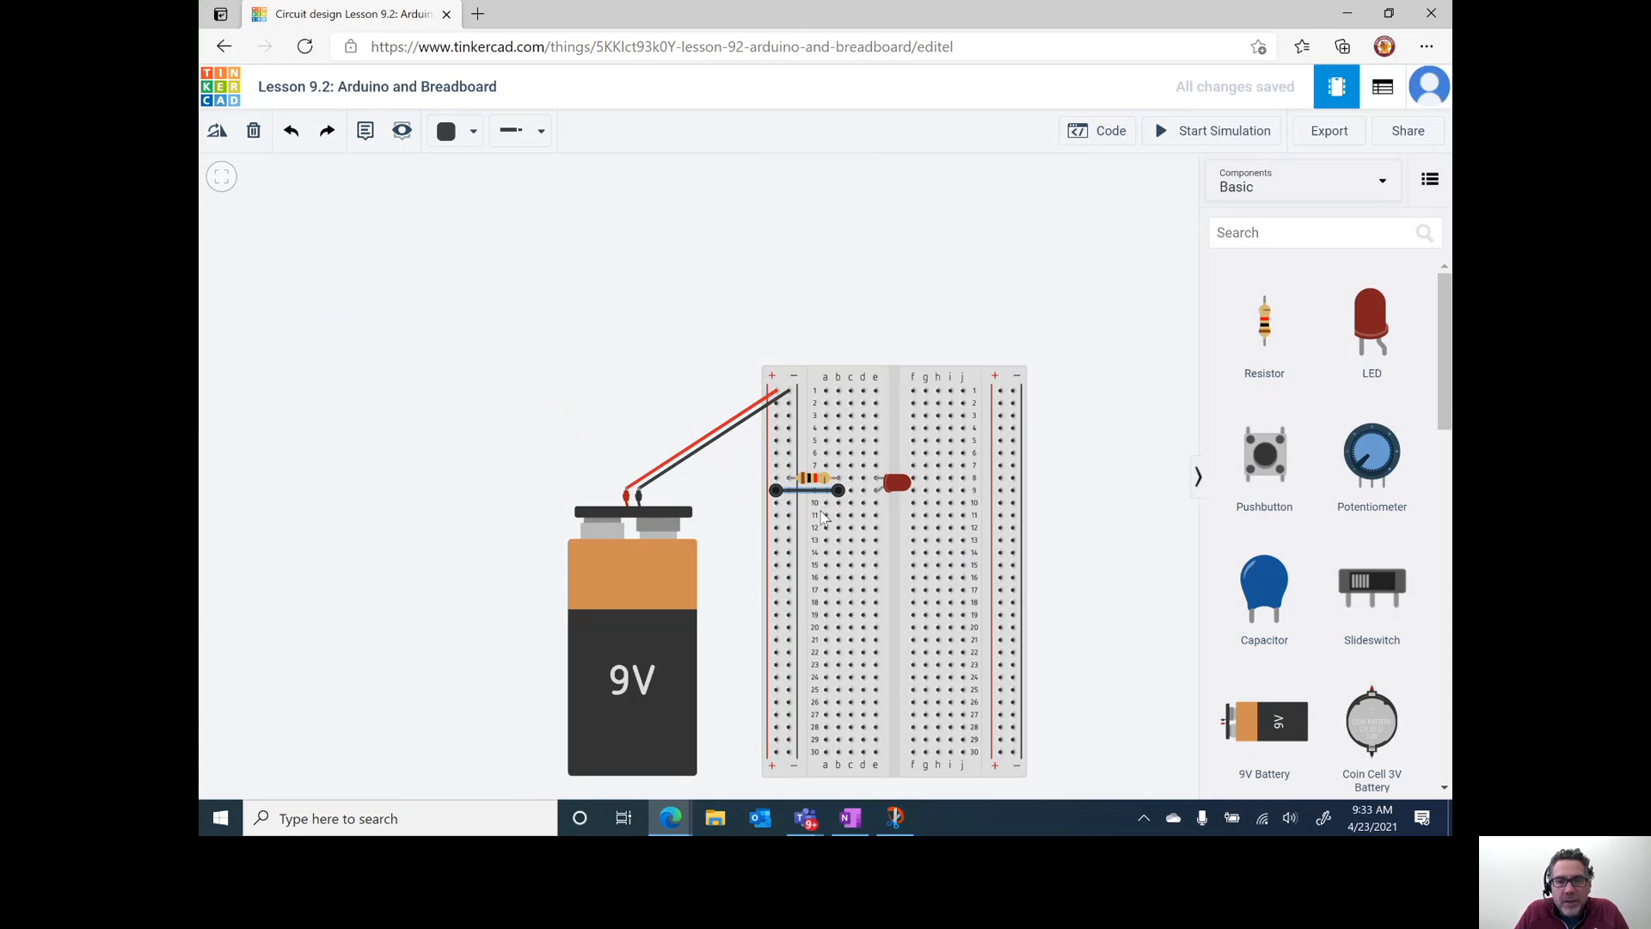
{"action": "scroll", "coordinate": [821, 516], "scroll_direction": "up", "scroll_amount": 1}
{"action": "scroll", "coordinate": [821, 516], "scroll_direction": "down", "scroll_amount": 2}
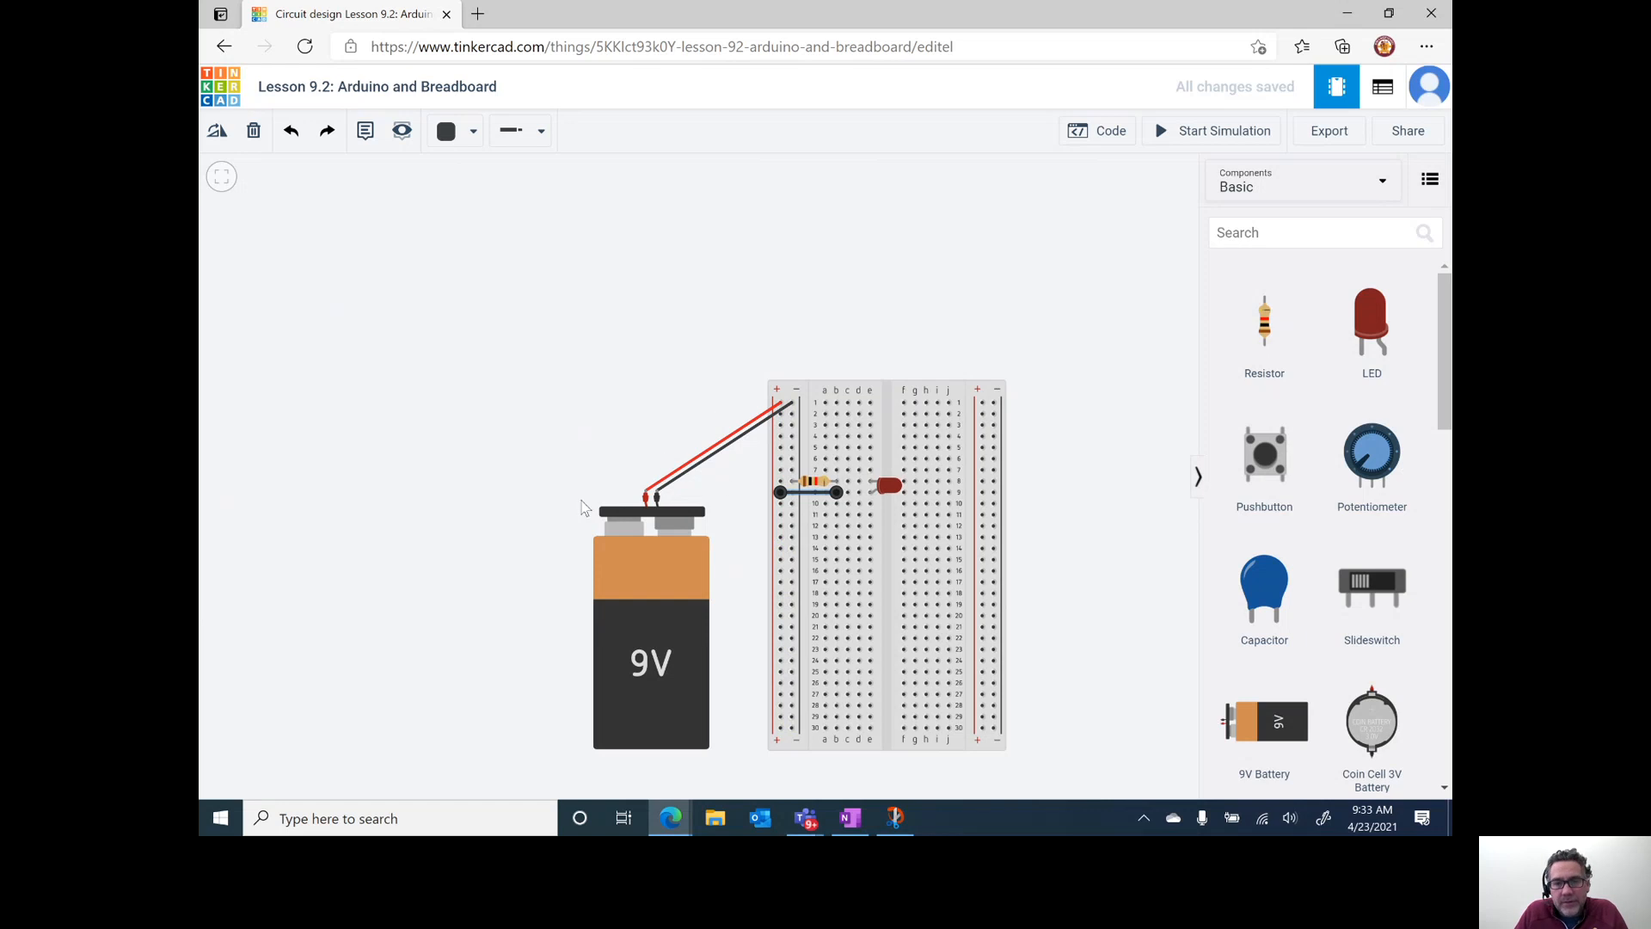
{"action": "scroll", "coordinate": [579, 508], "scroll_direction": "up", "scroll_amount": 2}
{"action": "scroll", "coordinate": [868, 453], "scroll_direction": "up", "scroll_amount": 1}
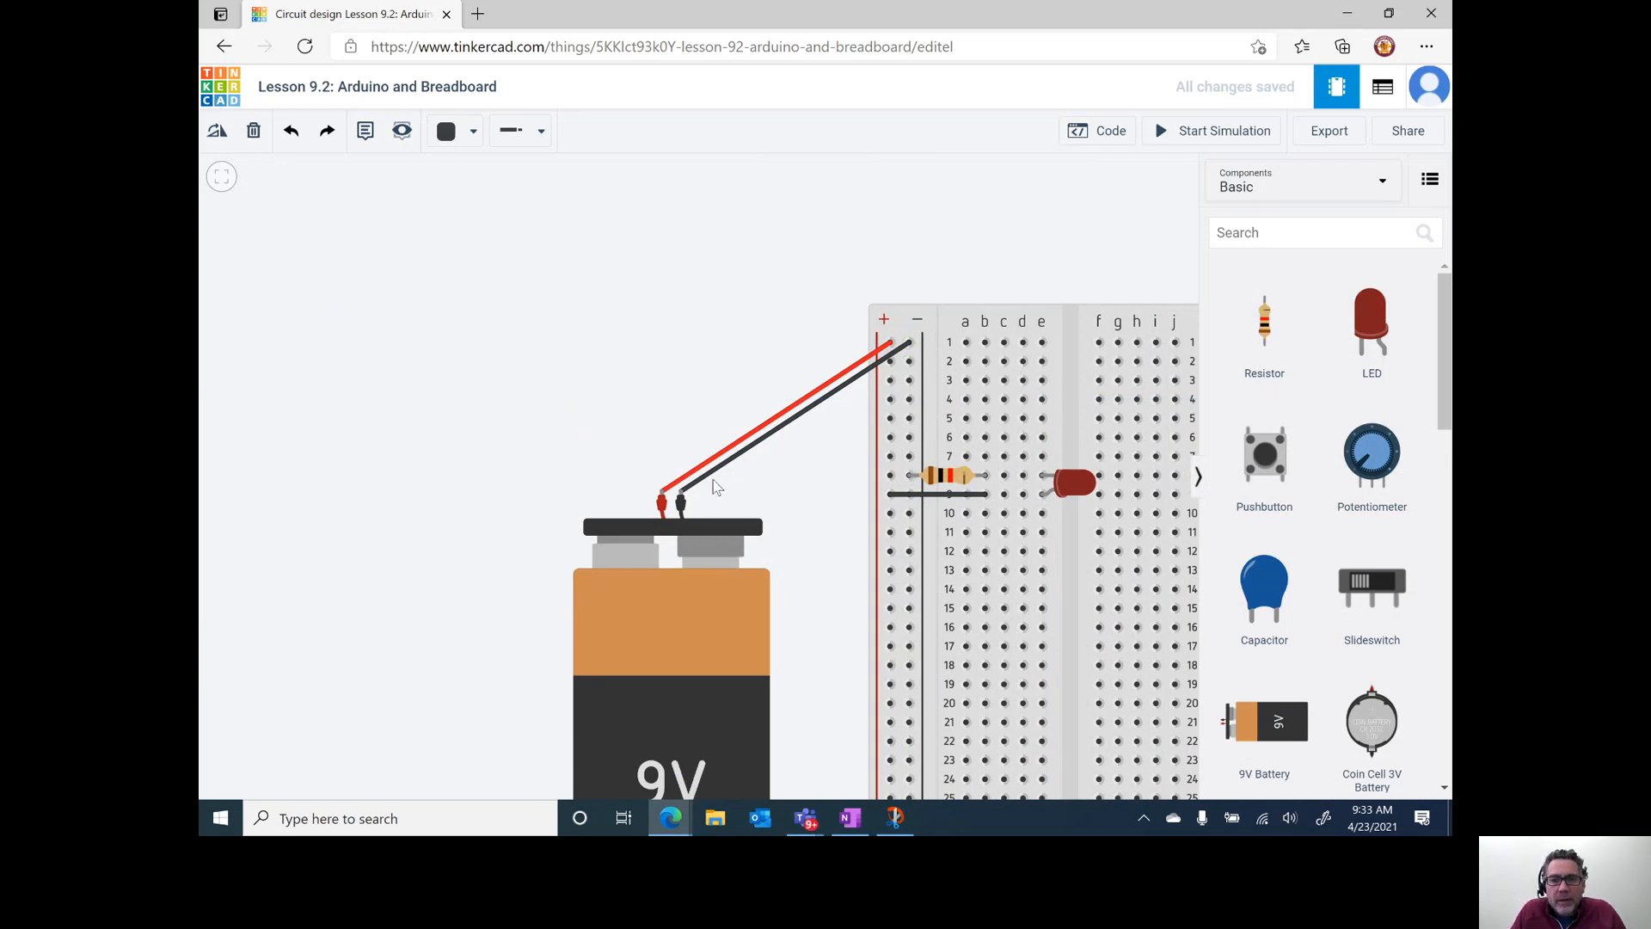
{"action": "left_click", "coordinate": [680, 494]}
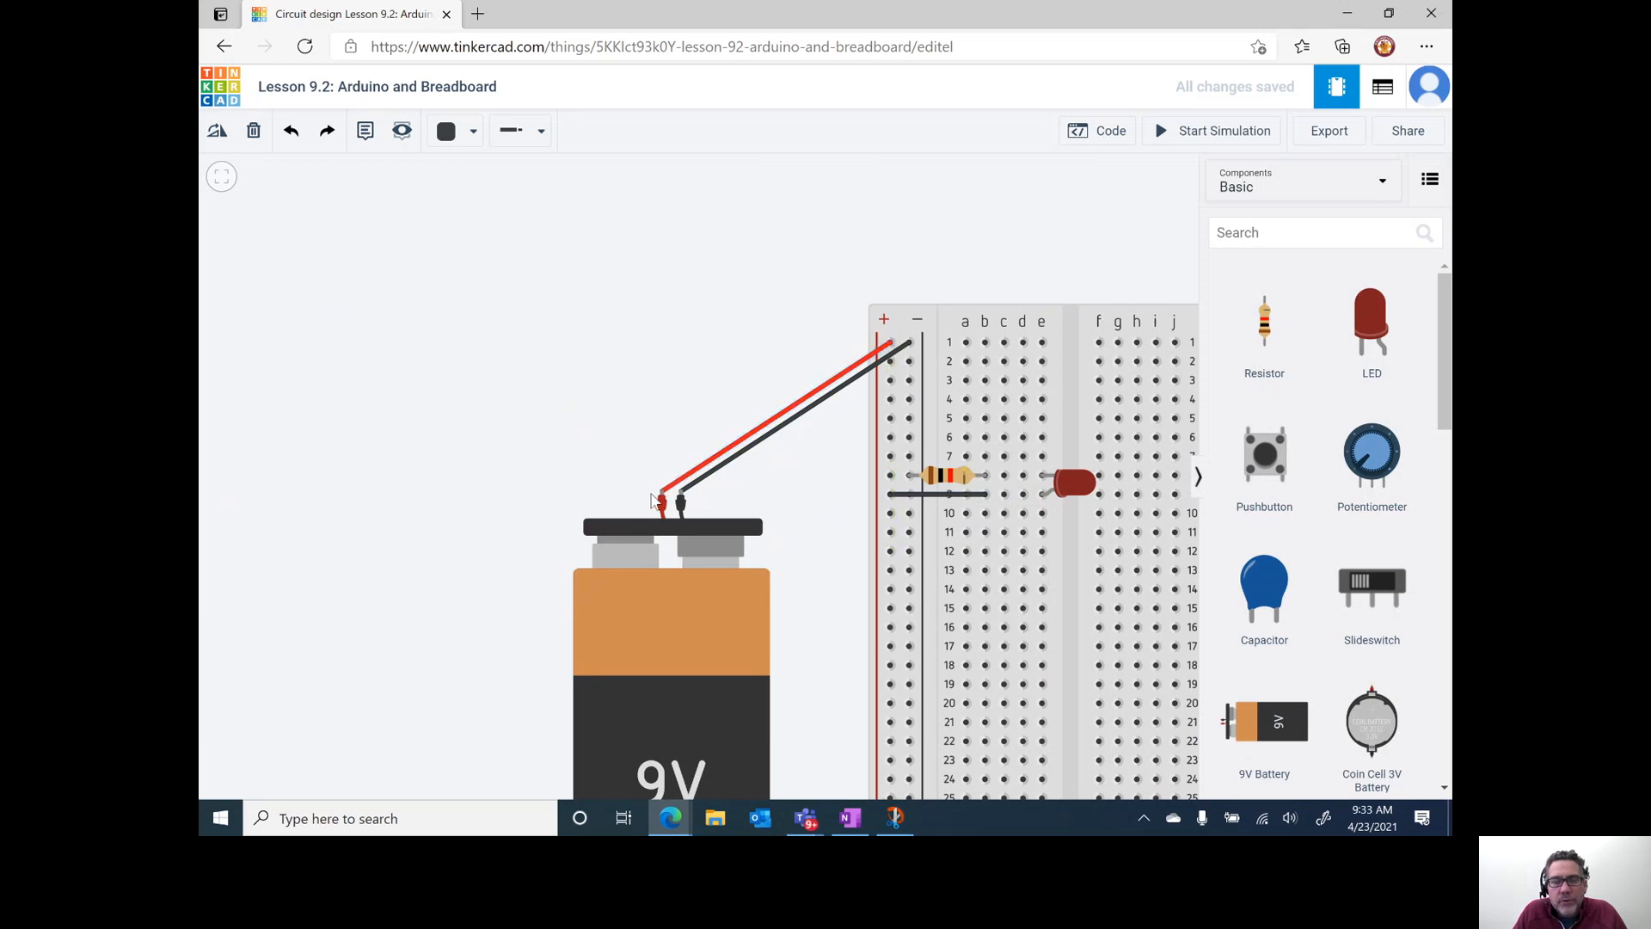
- Run the simulation of the battery-powered breadboard circuit to check the LED, and stop it
{"action": "scroll", "coordinate": [674, 479], "scroll_direction": "down", "scroll_amount": 2}
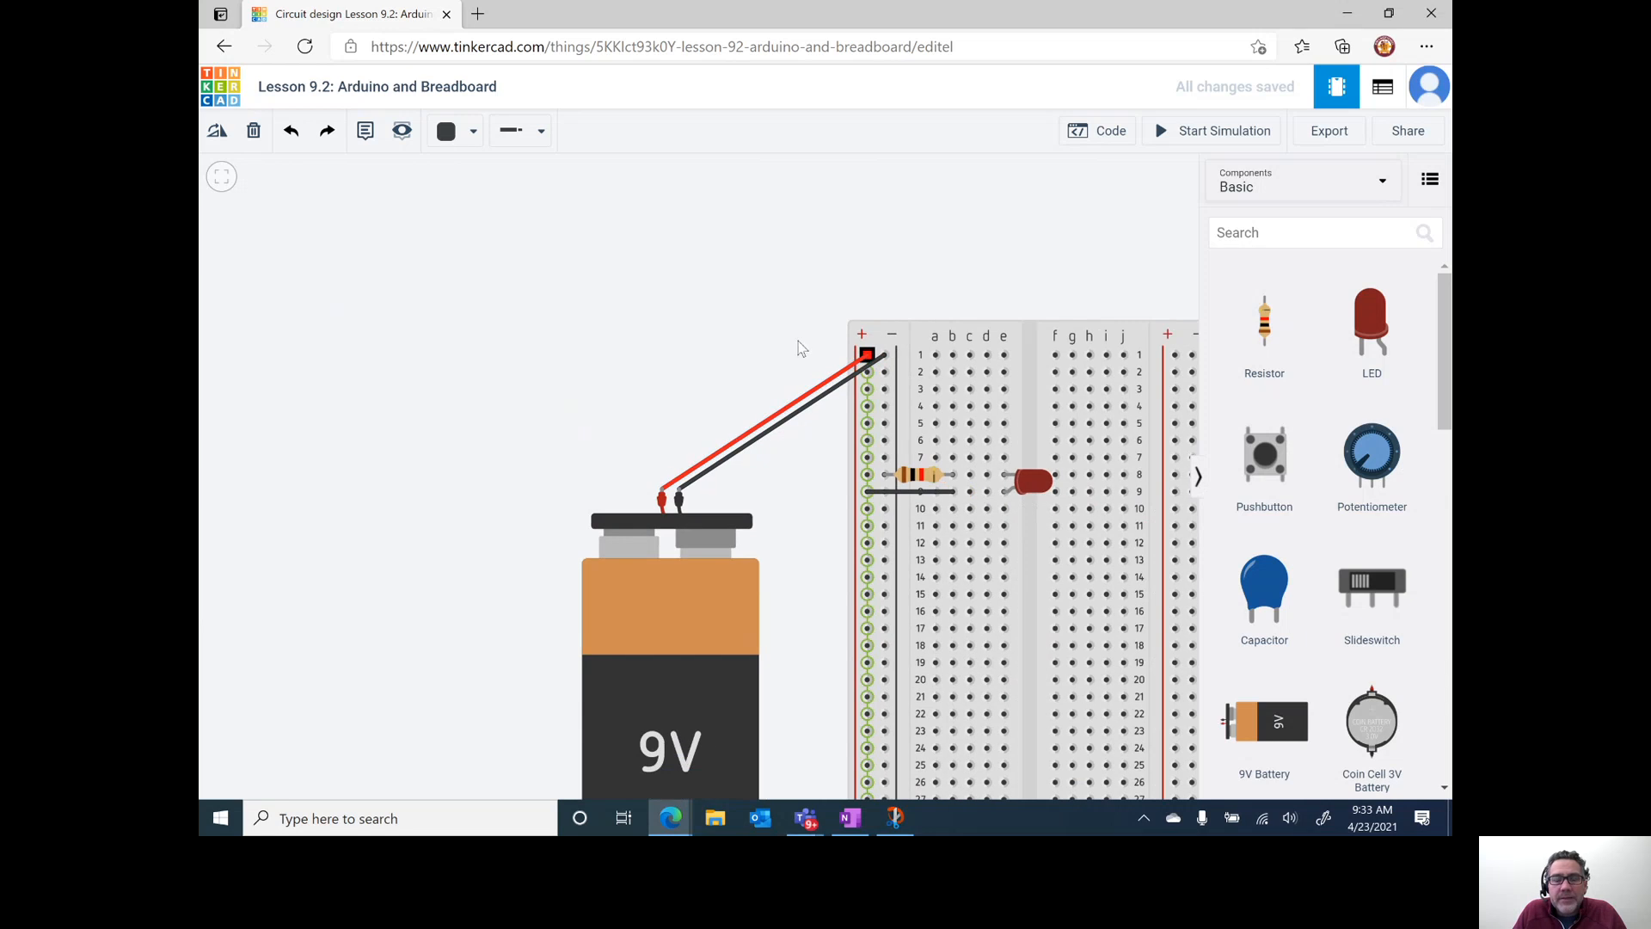
{"action": "left_click", "coordinate": [1191, 131]}
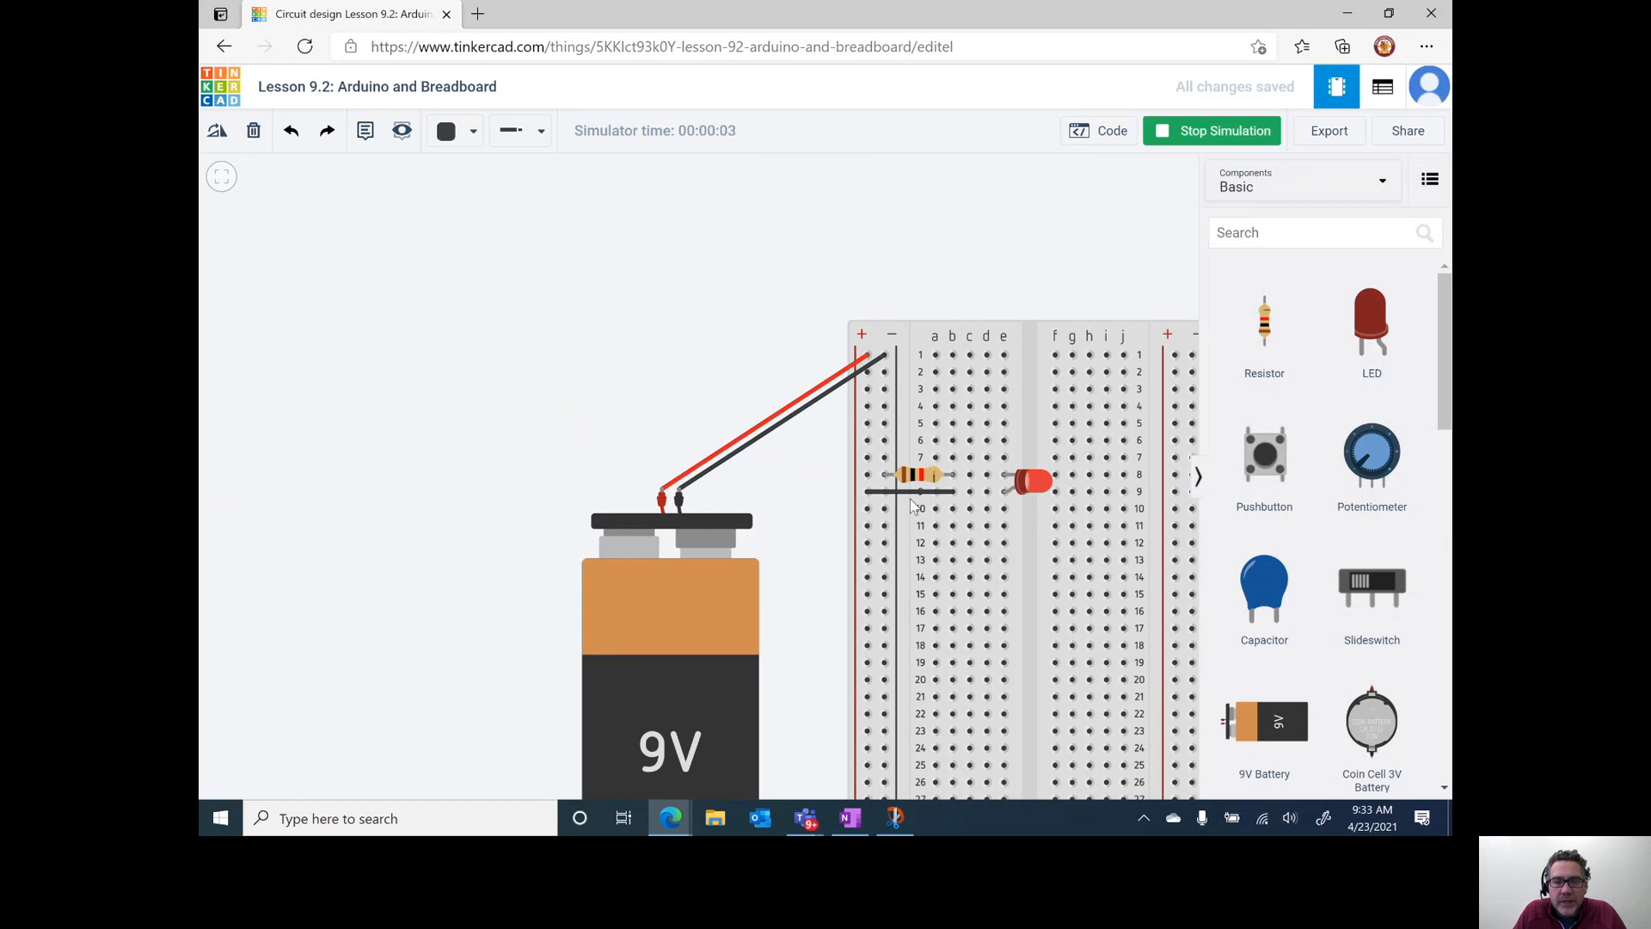
{"action": "scroll", "coordinate": [818, 559], "scroll_direction": "down", "scroll_amount": 3}
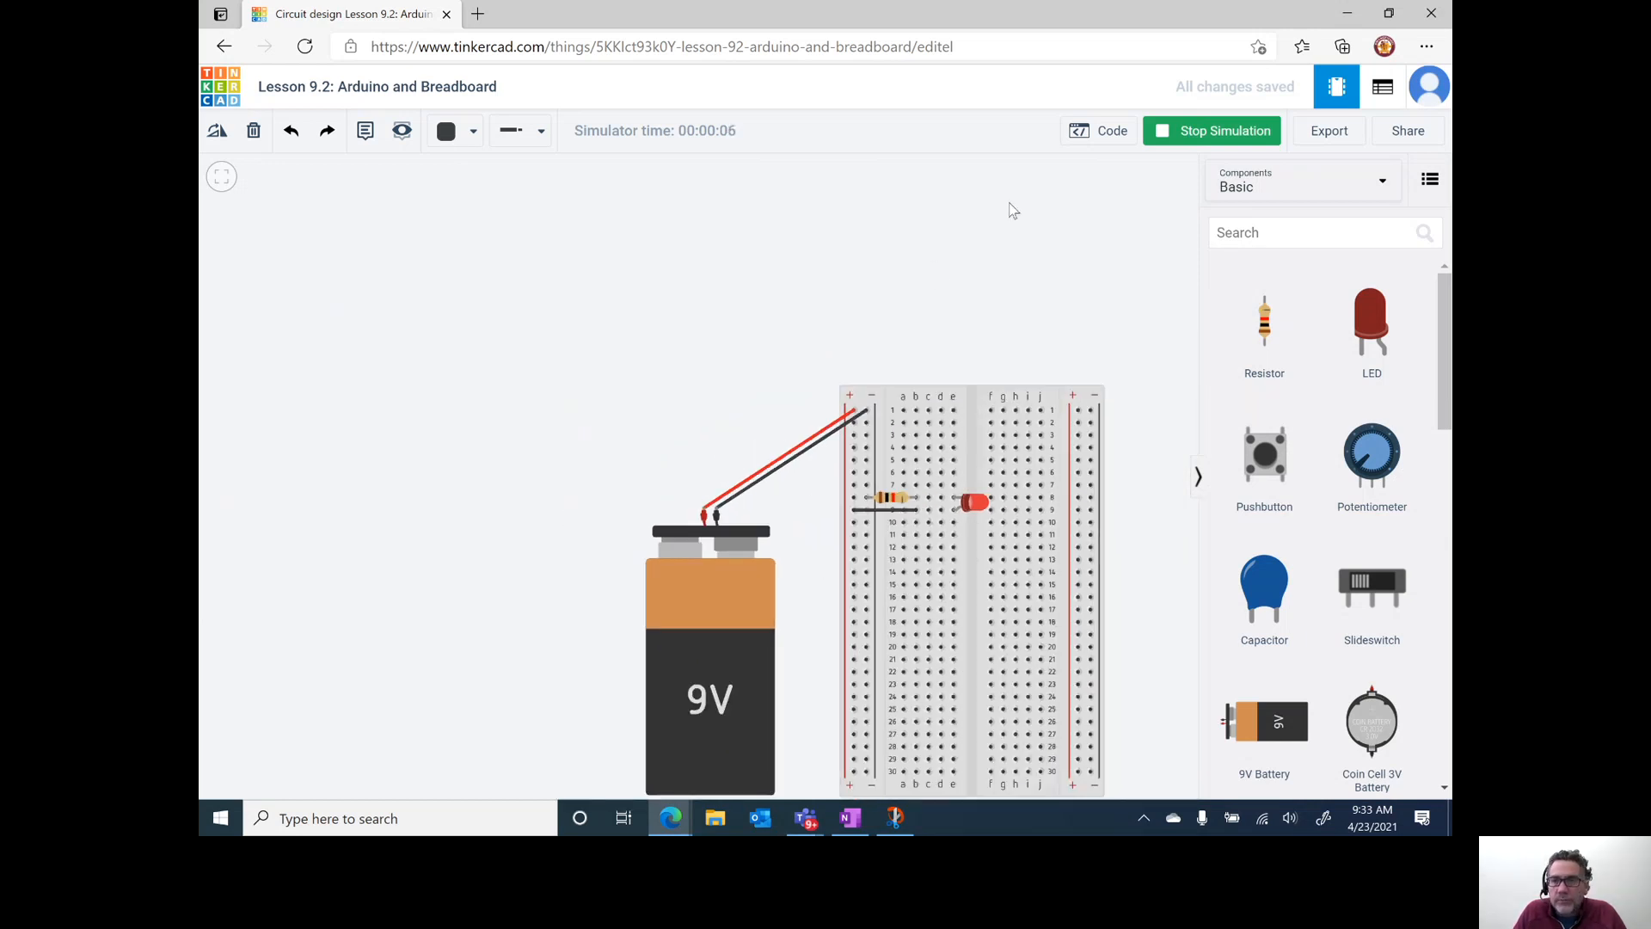
{"action": "left_click", "coordinate": [1176, 139]}
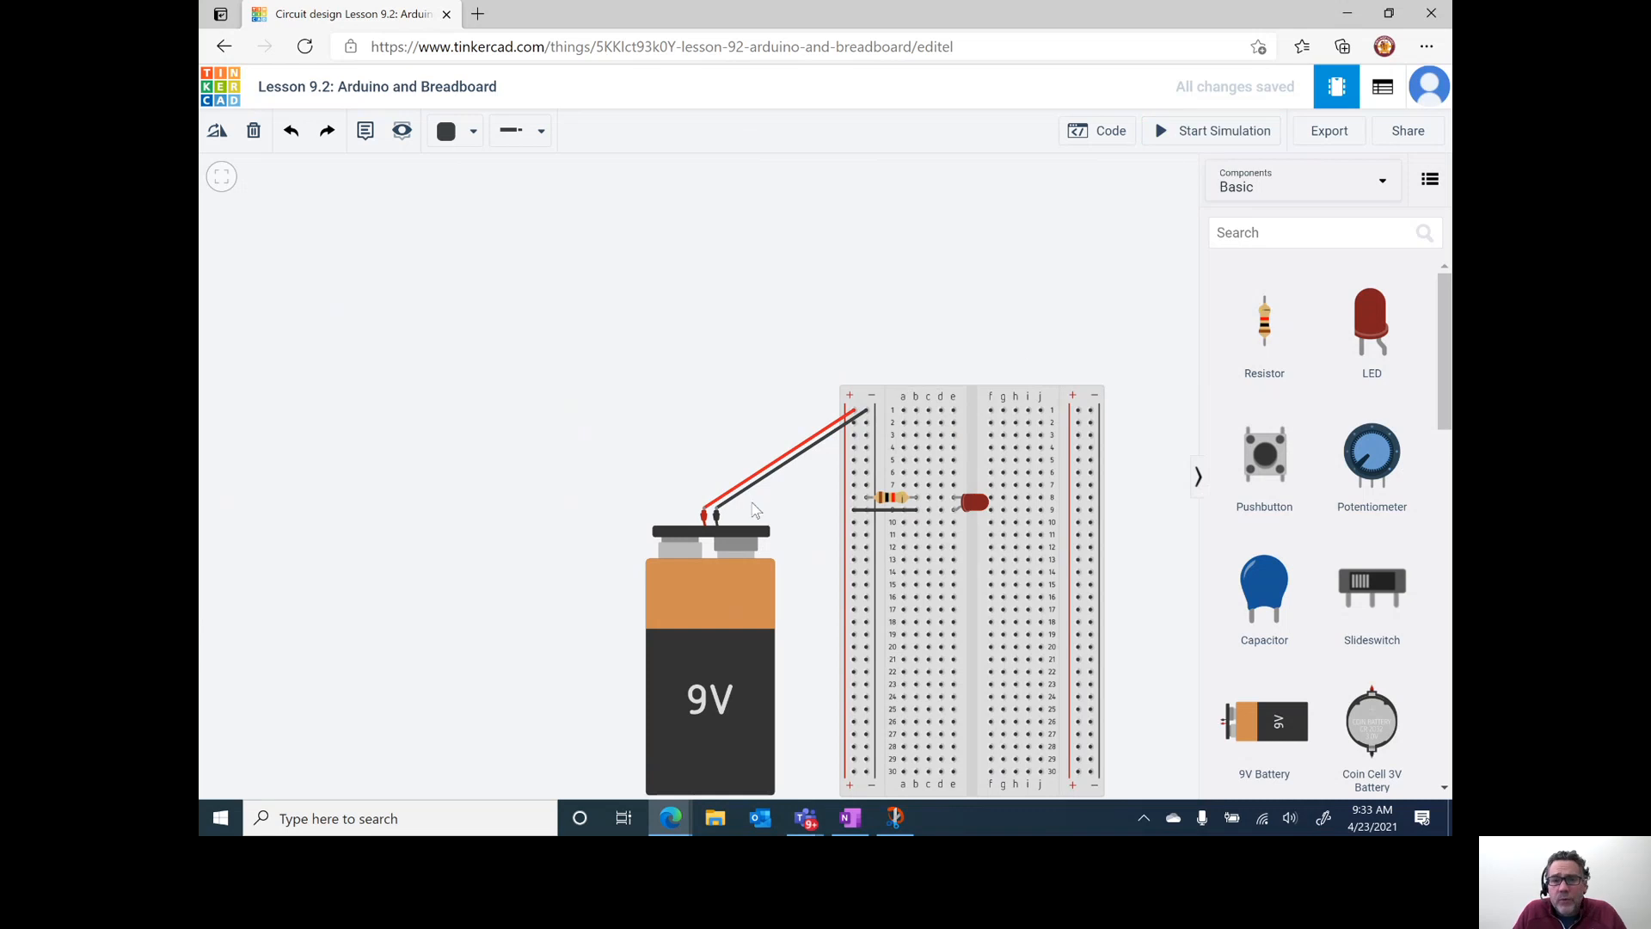
- Delete the red and black battery wires and the 9V battery, keeping the resistor, LED and jumper on the breadboard
{"action": "left_click", "coordinate": [779, 463]}
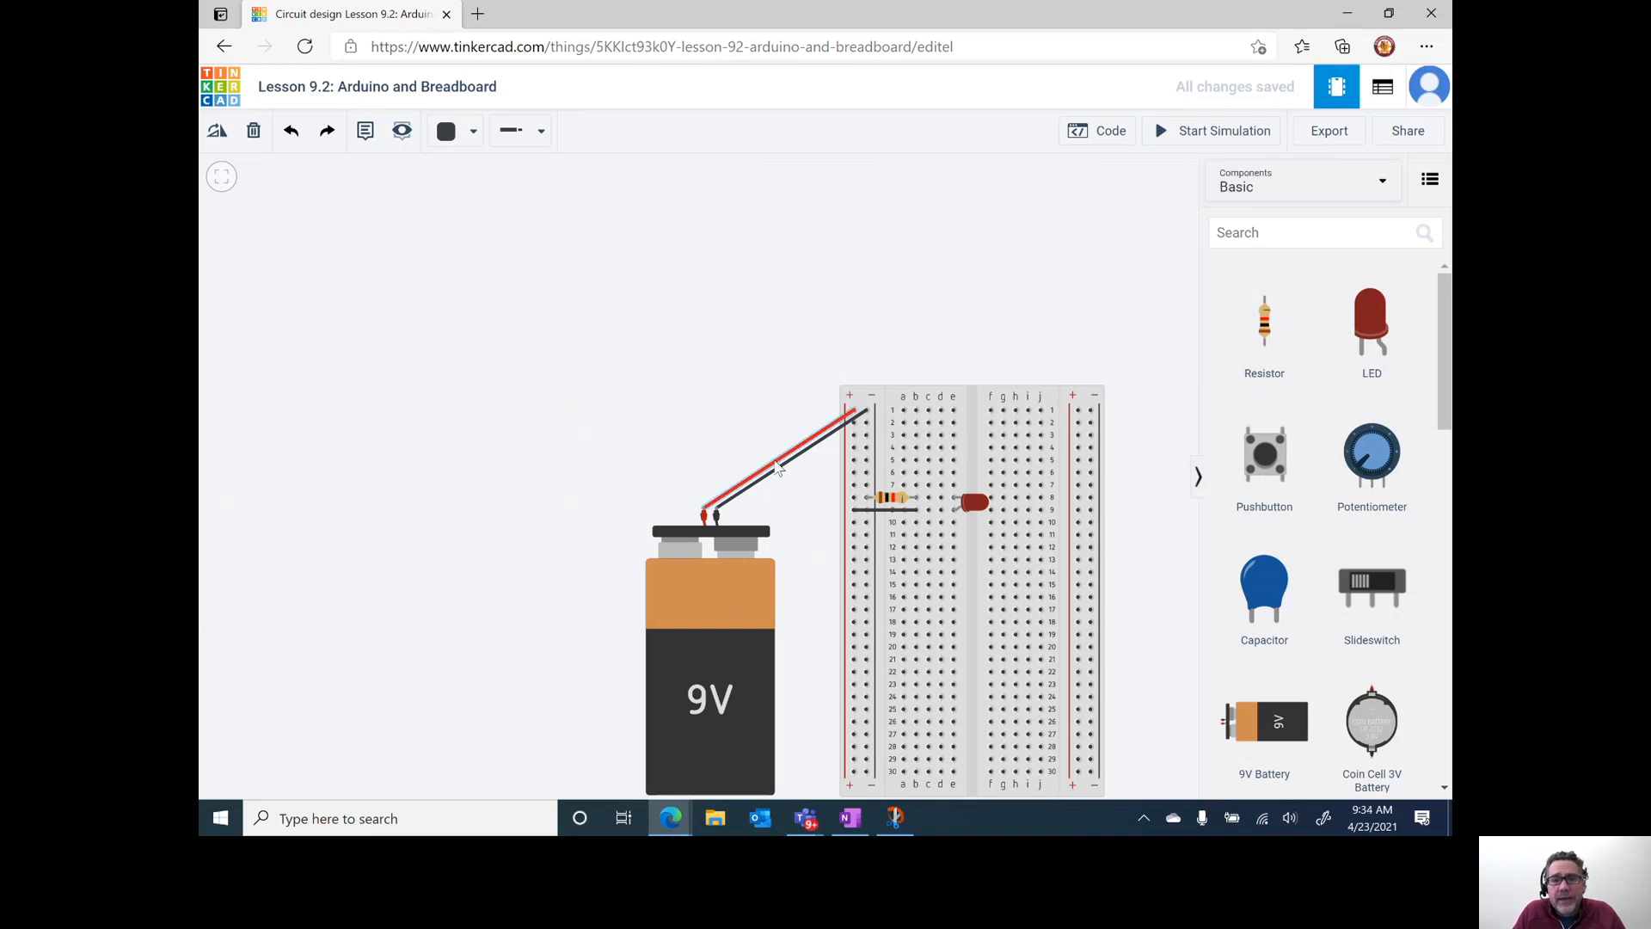
{"action": "key", "text": "Delete"}
{"action": "left_click", "coordinate": [779, 469]}
{"action": "key", "text": "Delete"}
{"action": "left_click", "coordinate": [746, 581]}
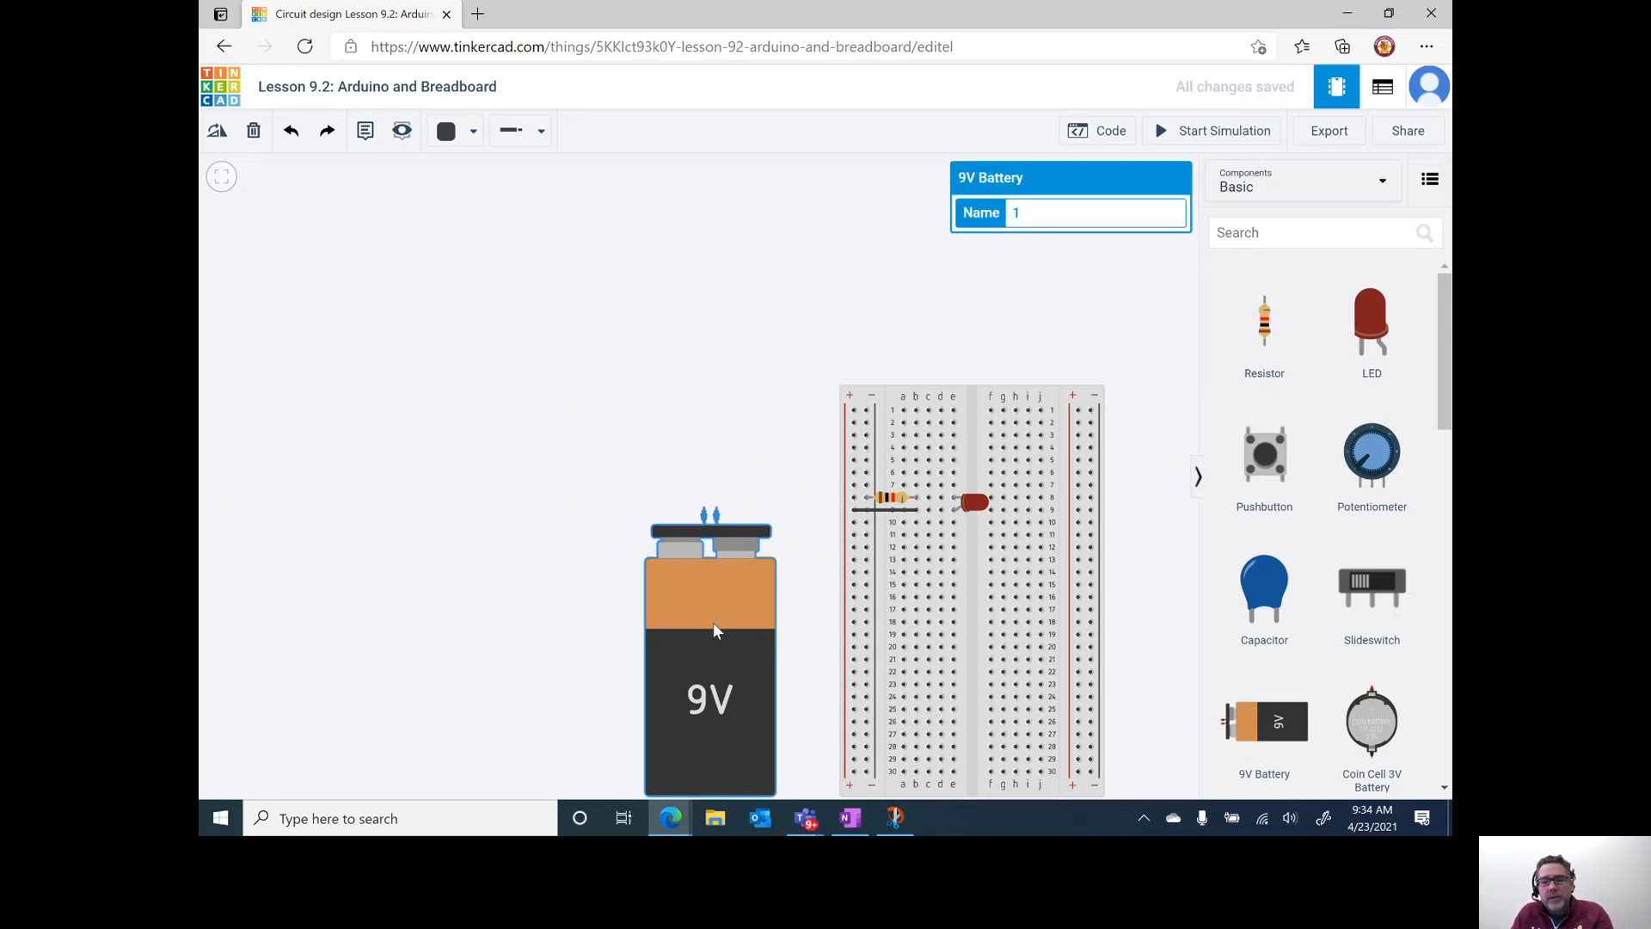
{"action": "key", "text": "Delete"}
- Add an Arduino Uno R3 beside the breadboard's power rails and rotate it 90° clockwise so its USB port faces up
{"action": "left_click_drag", "start_coordinate": [1444, 360], "coordinate": [1445, 527]}
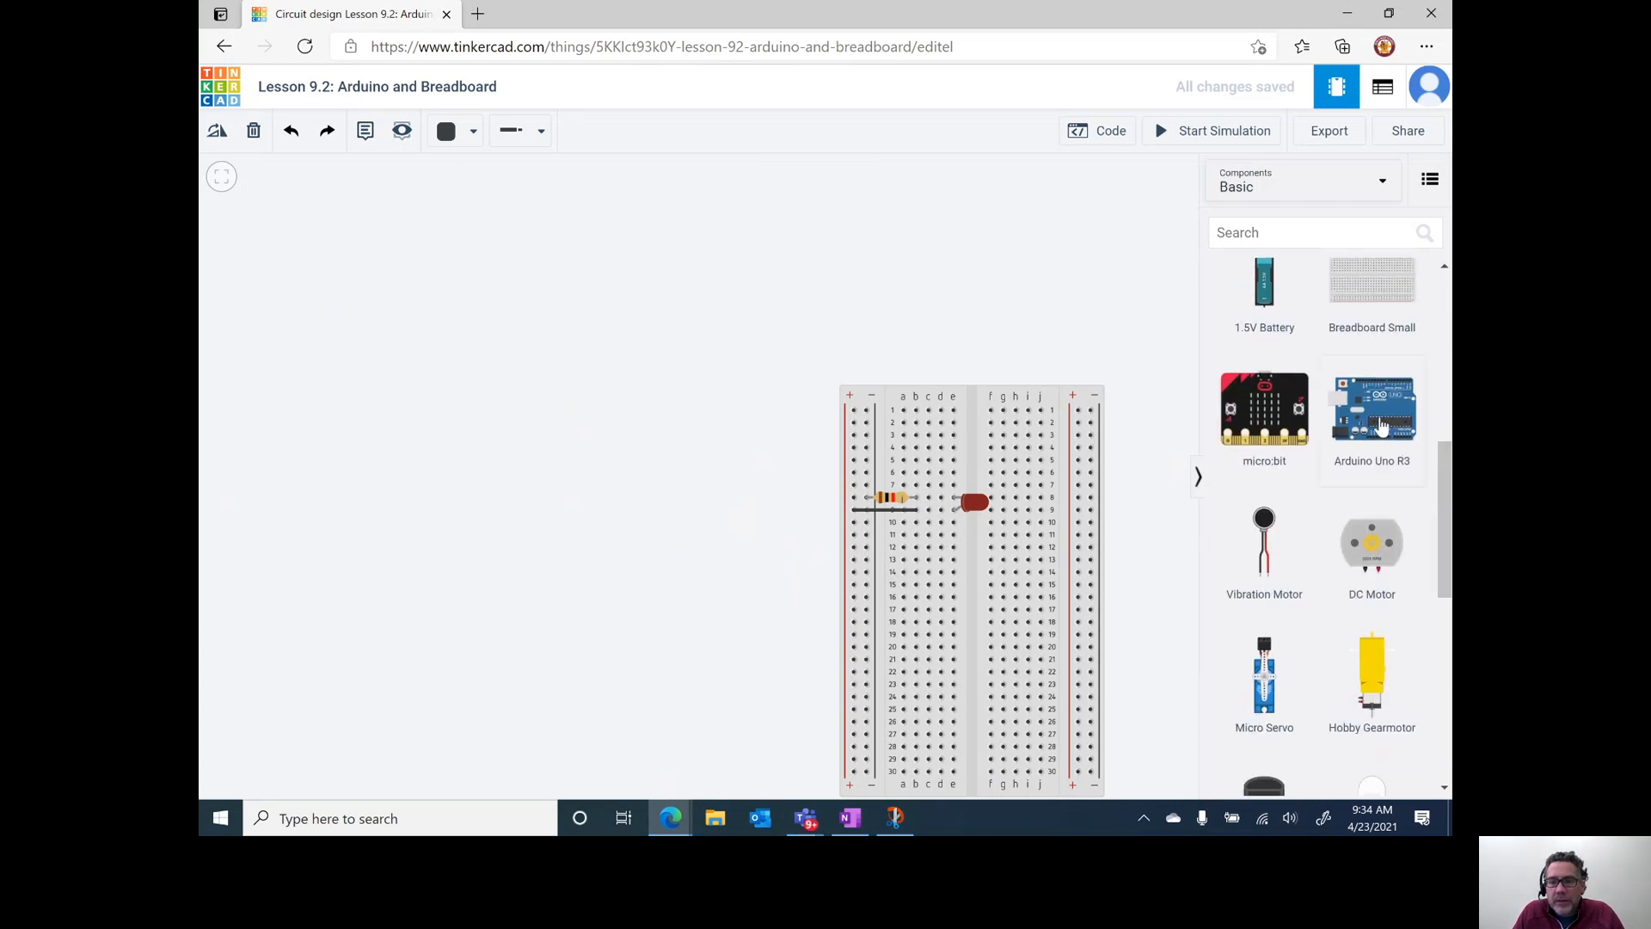
{"action": "left_click", "coordinate": [1380, 427]}
{"action": "left_click_drag", "start_coordinate": [1380, 427], "coordinate": [626, 516]}
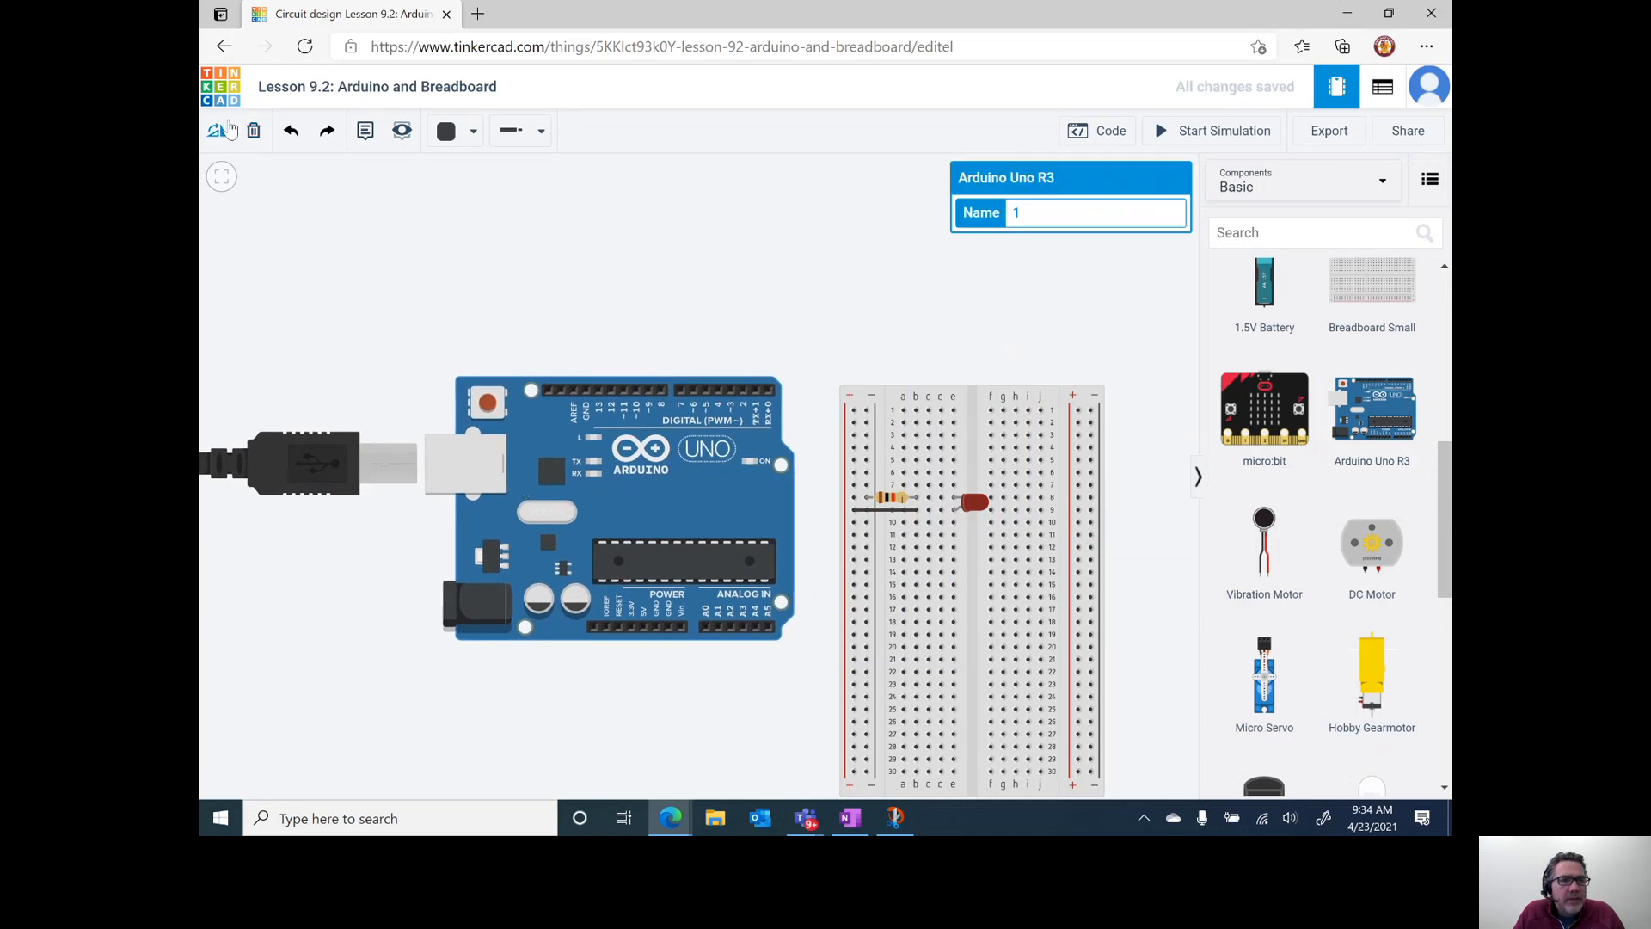
{"action": "left_click", "coordinate": [215, 134]}
{"action": "left_click", "coordinate": [215, 134]}
{"action": "left_click", "coordinate": [215, 134]}
{"action": "left_click_drag", "start_coordinate": [573, 380], "coordinate": [578, 449]}
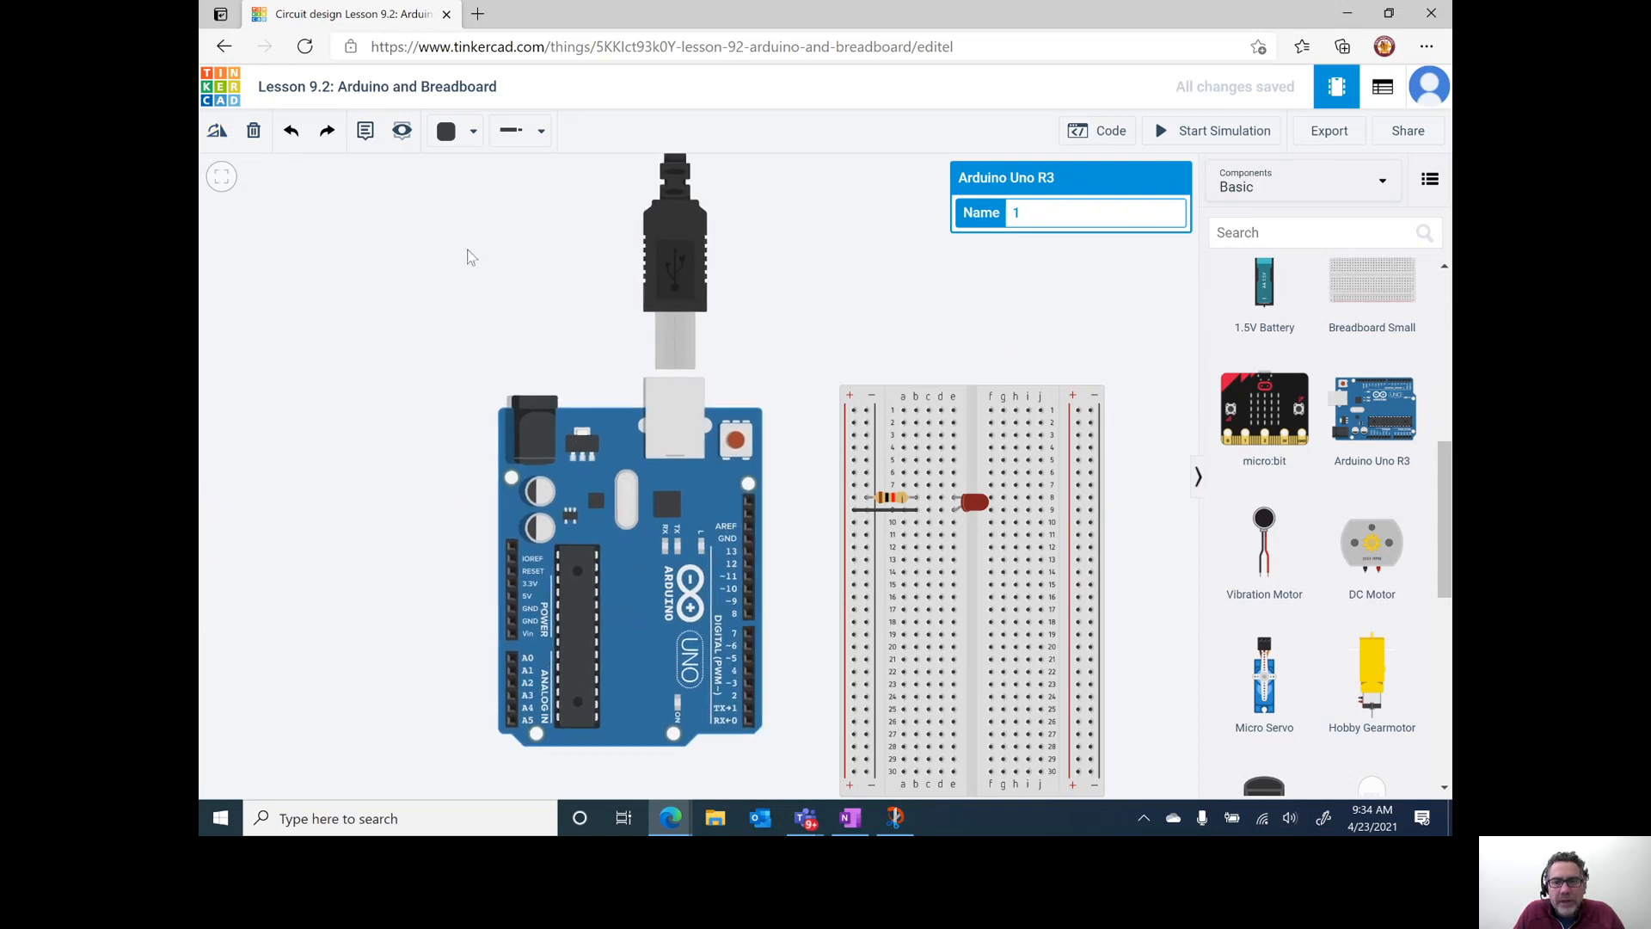
- Reposition the breadboard and the Arduino side by side, leaving a small gap between them
{"action": "left_click_drag", "start_coordinate": [970, 440], "coordinate": [916, 398]}
{"action": "left_click", "coordinate": [273, 432]}
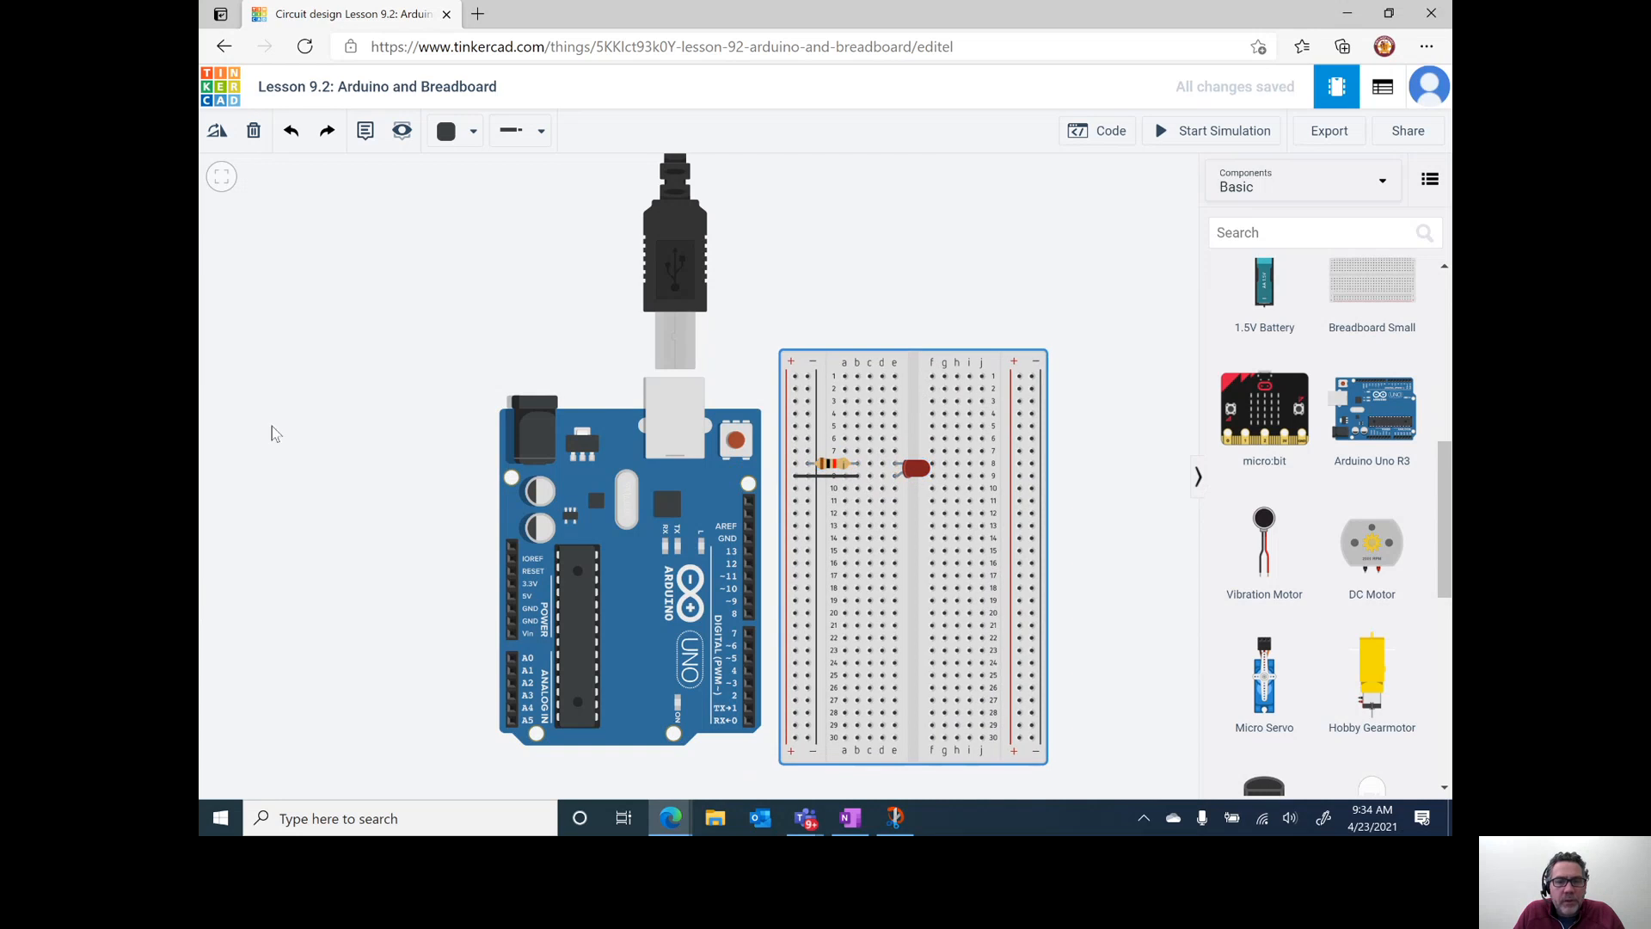
{"action": "scroll", "coordinate": [371, 449], "scroll_direction": "up", "scroll_amount": 2}
{"action": "scroll", "coordinate": [368, 445], "scroll_direction": "down", "scroll_amount": 2}
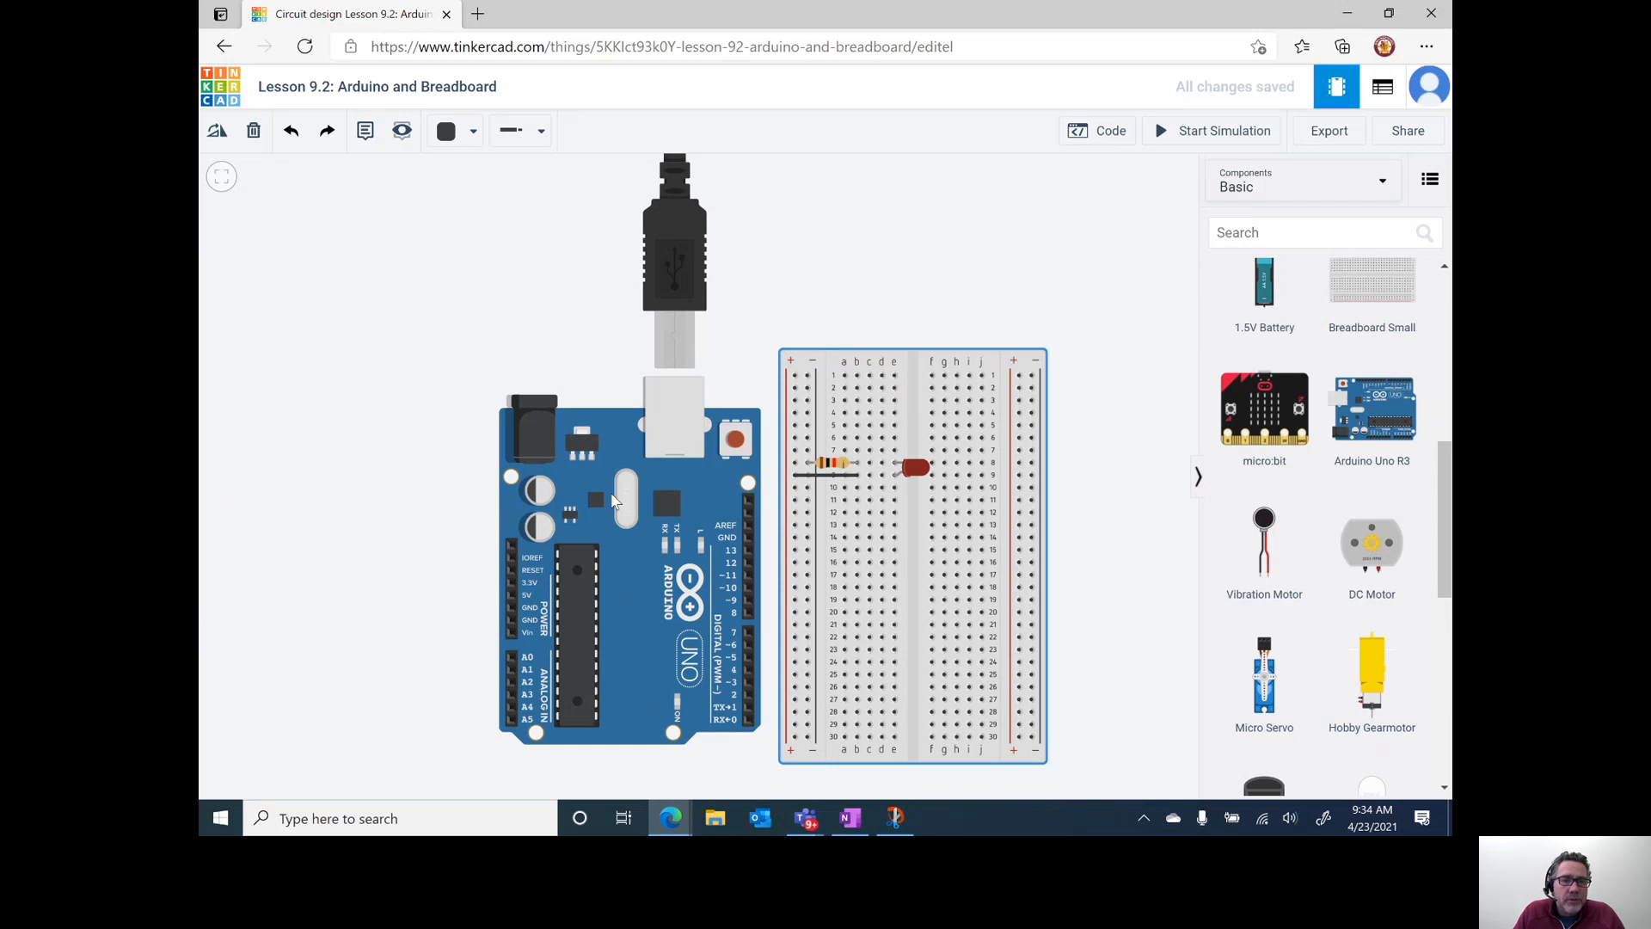
{"action": "left_click_drag", "start_coordinate": [614, 502], "coordinate": [607, 482]}
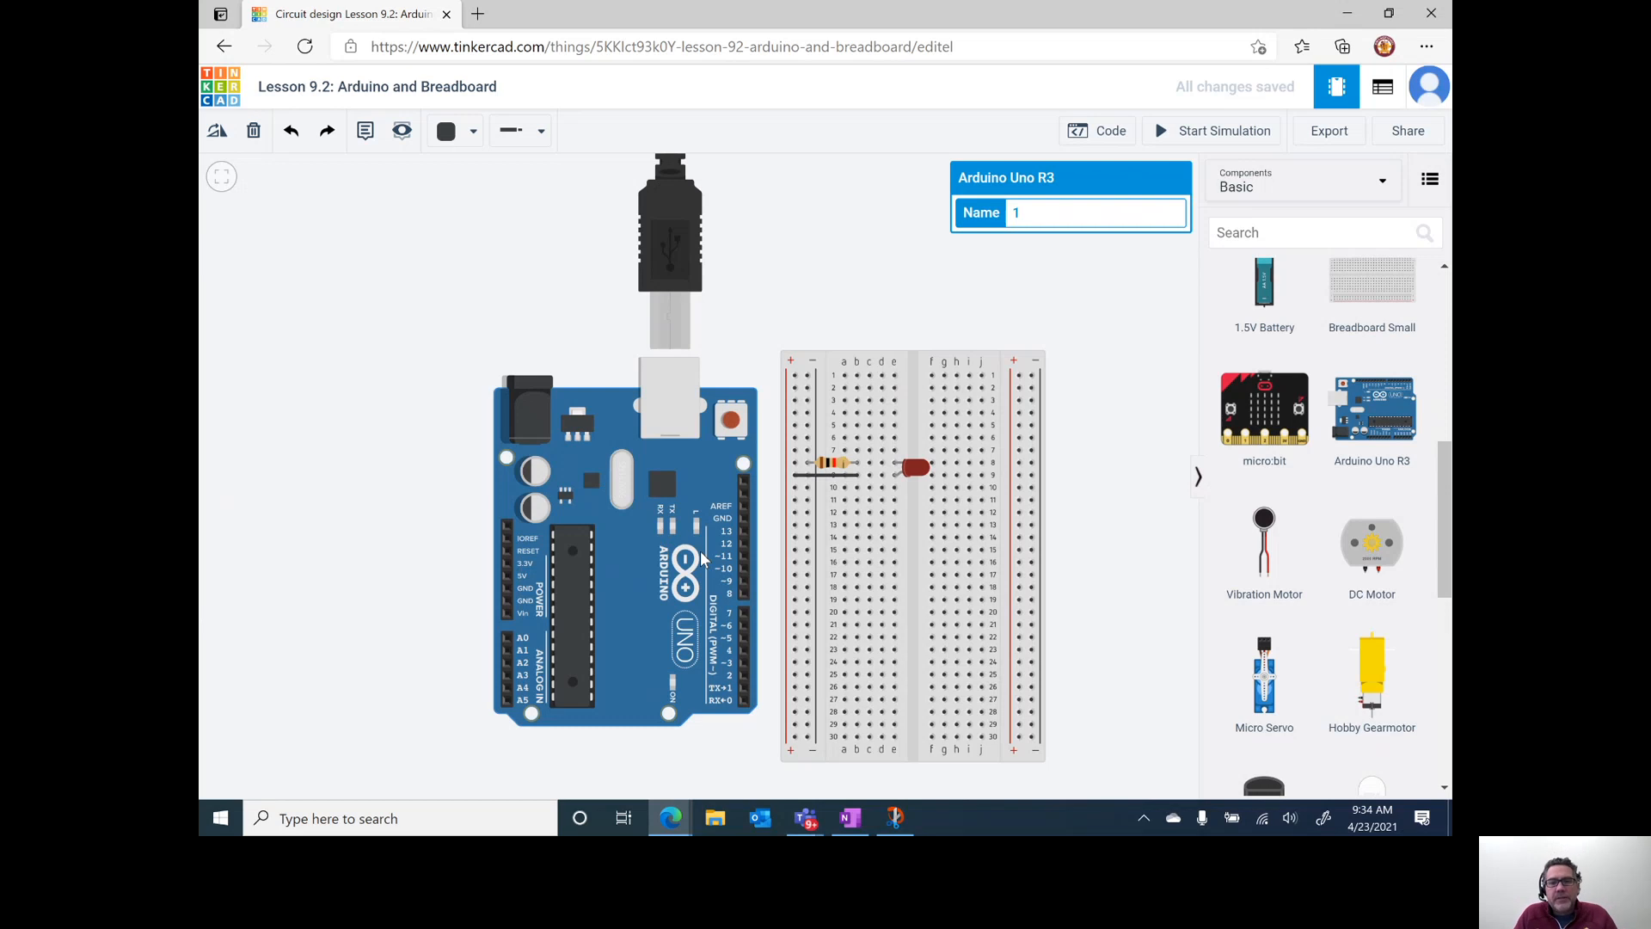
{"action": "left_click_drag", "start_coordinate": [651, 572], "coordinate": [616, 578]}
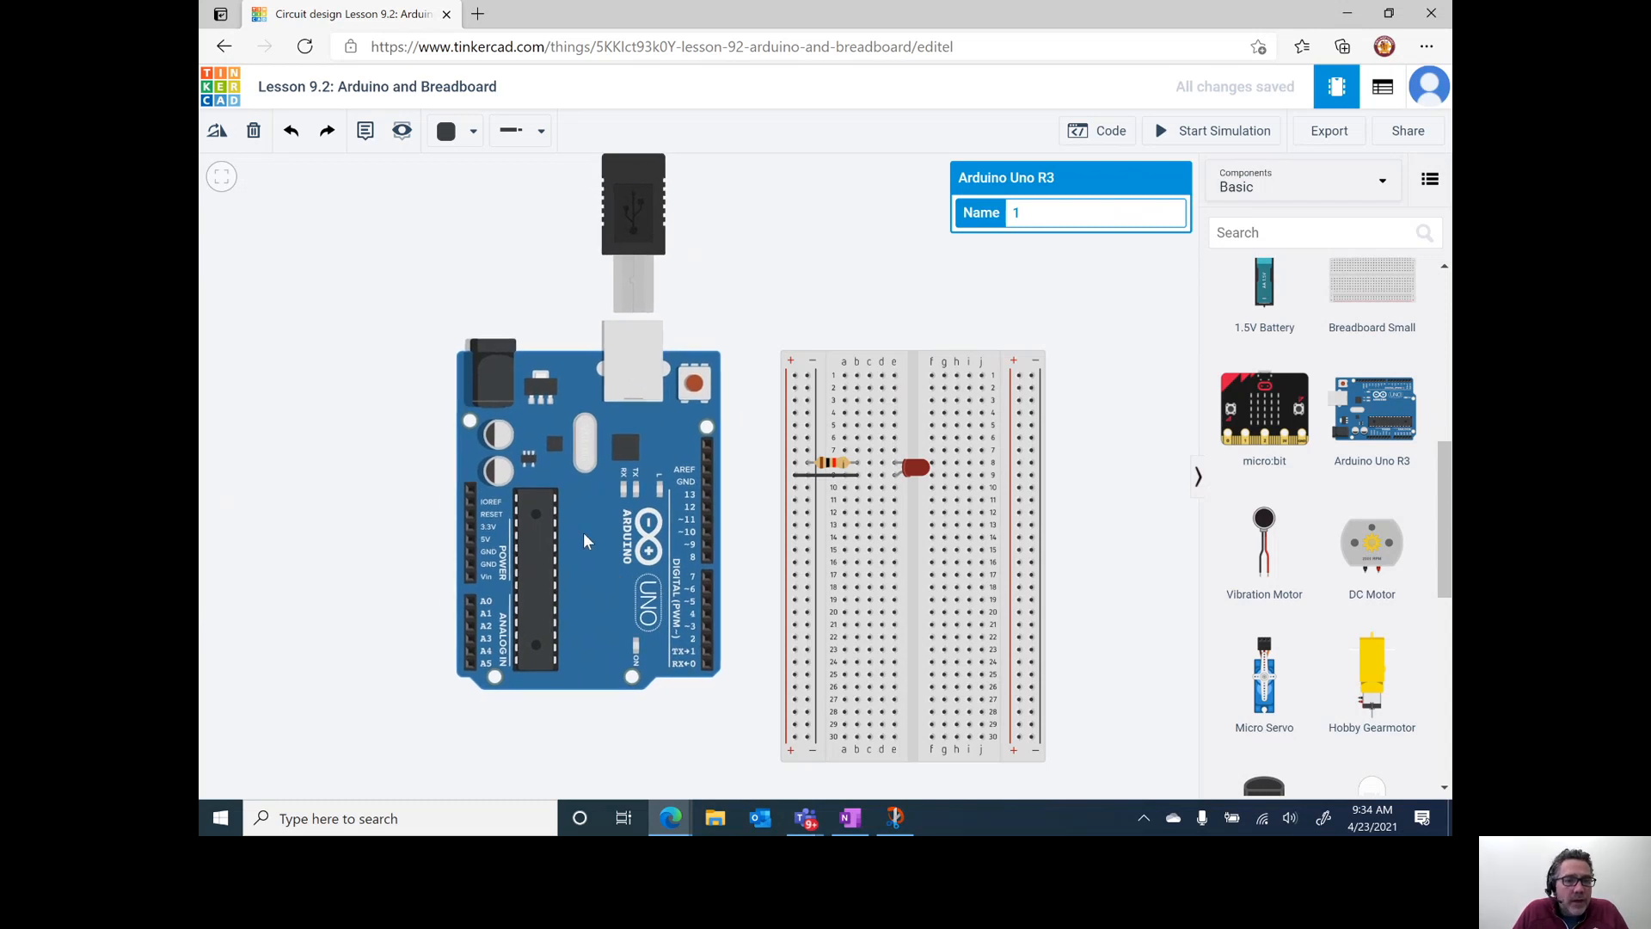
{"action": "left_click_drag", "start_coordinate": [585, 515], "coordinate": [581, 506]}
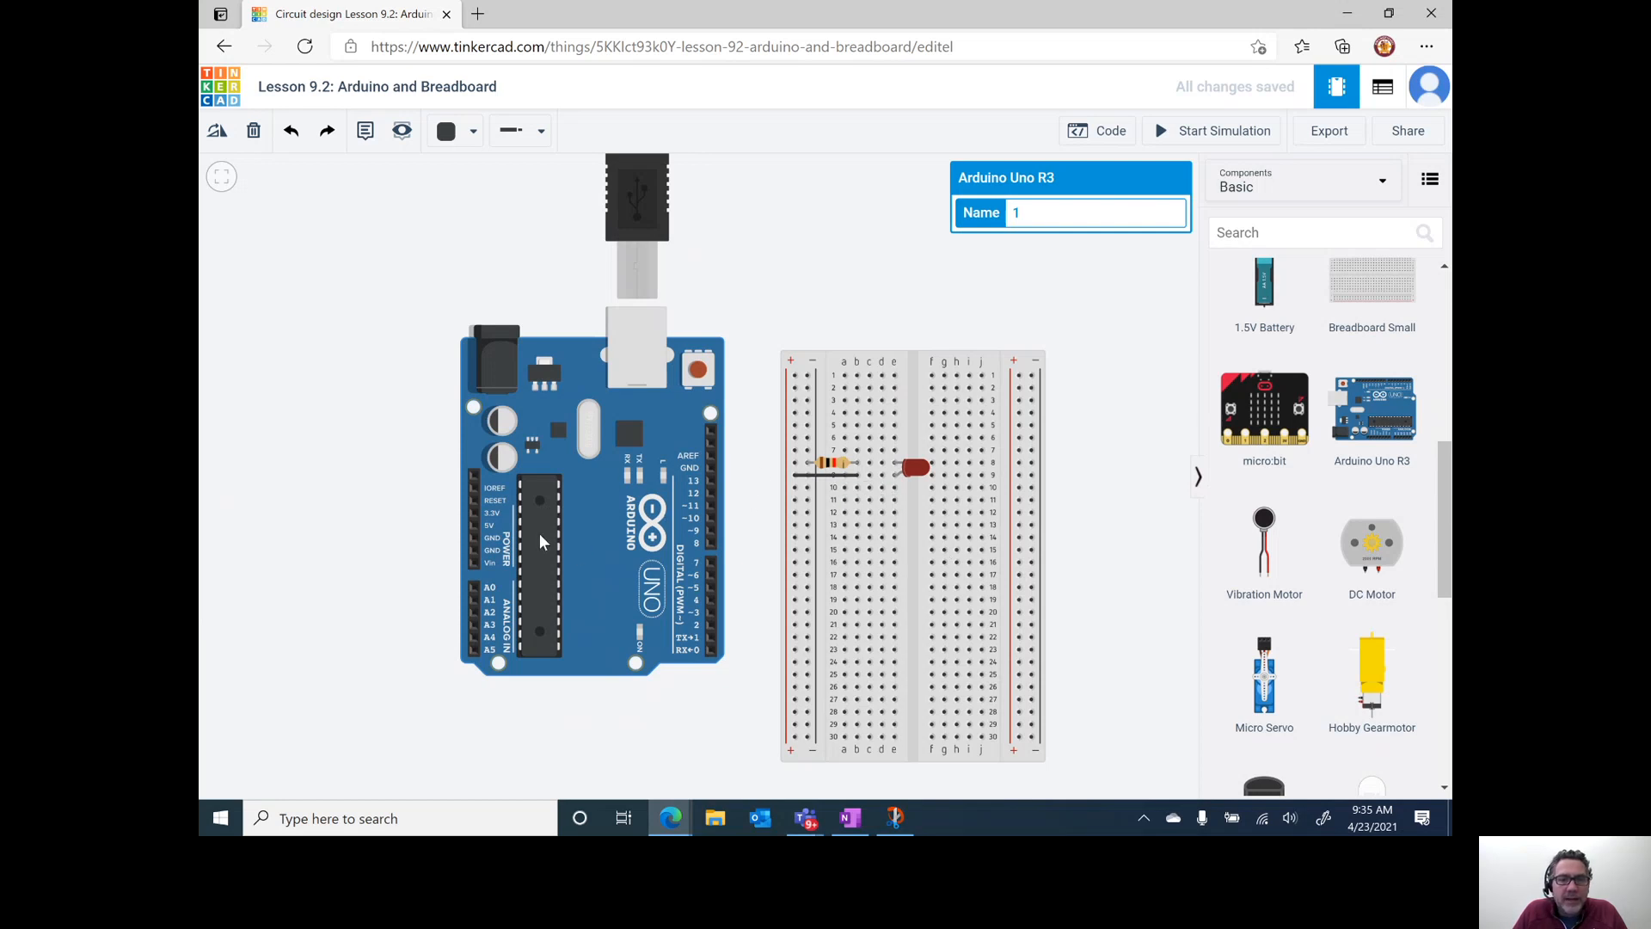
- Wire the Arduino's 5V pin to the breadboard's left positive rail at row 1
{"action": "scroll", "coordinate": [468, 556], "scroll_direction": "up", "scroll_amount": 6}
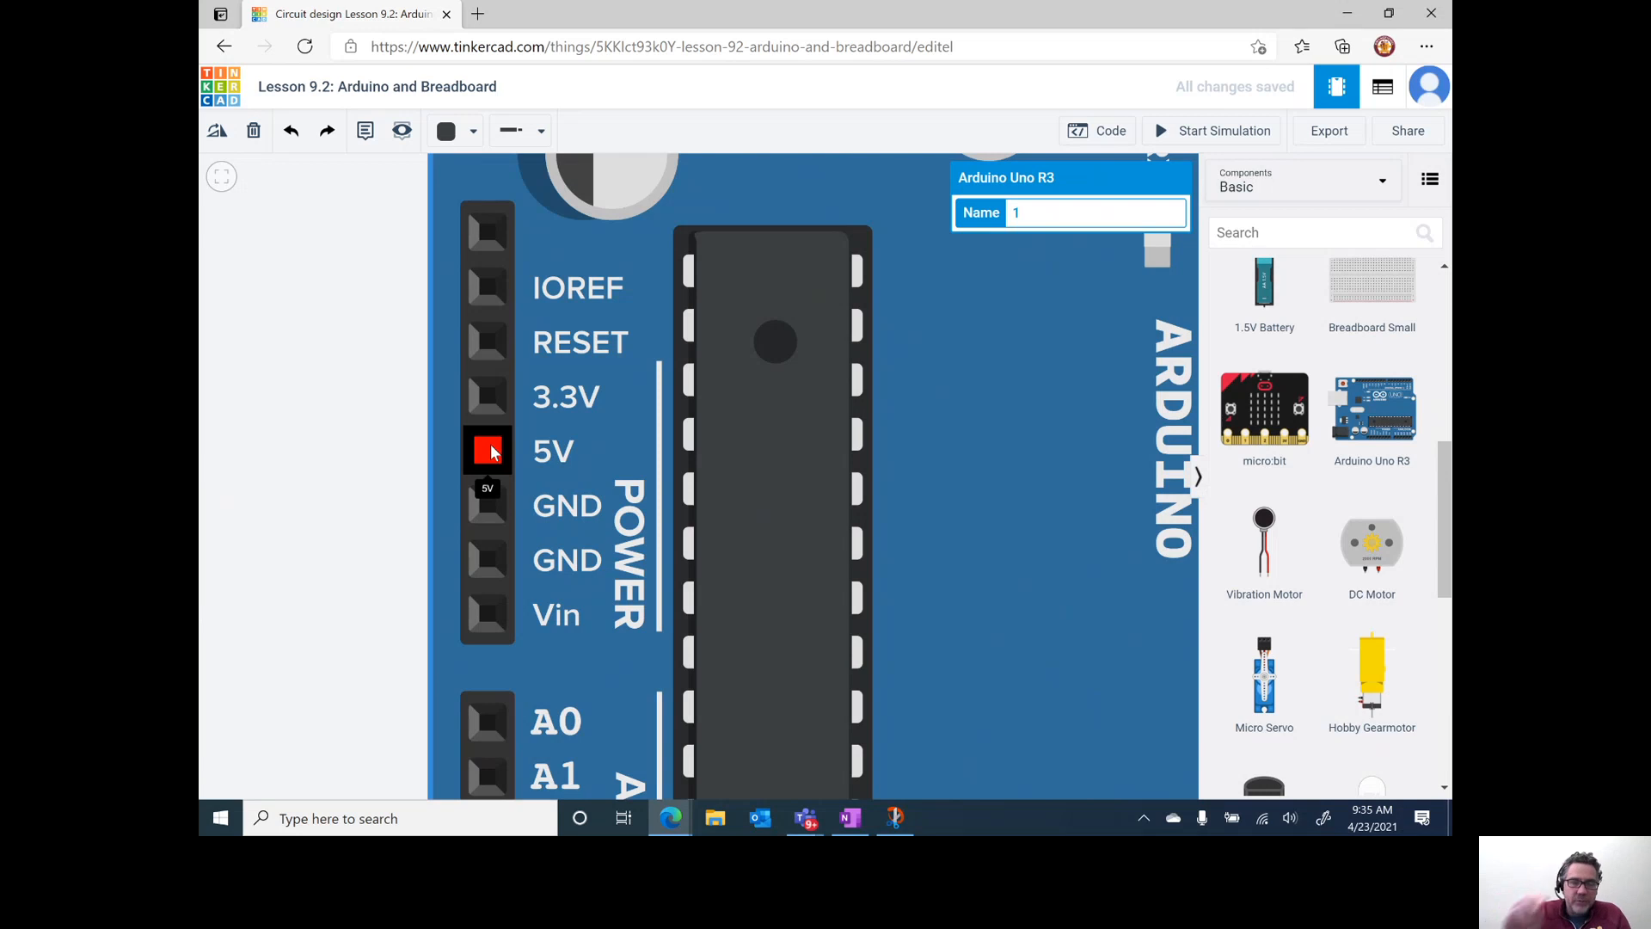
{"action": "scroll", "coordinate": [517, 445], "scroll_direction": "down", "scroll_amount": 3}
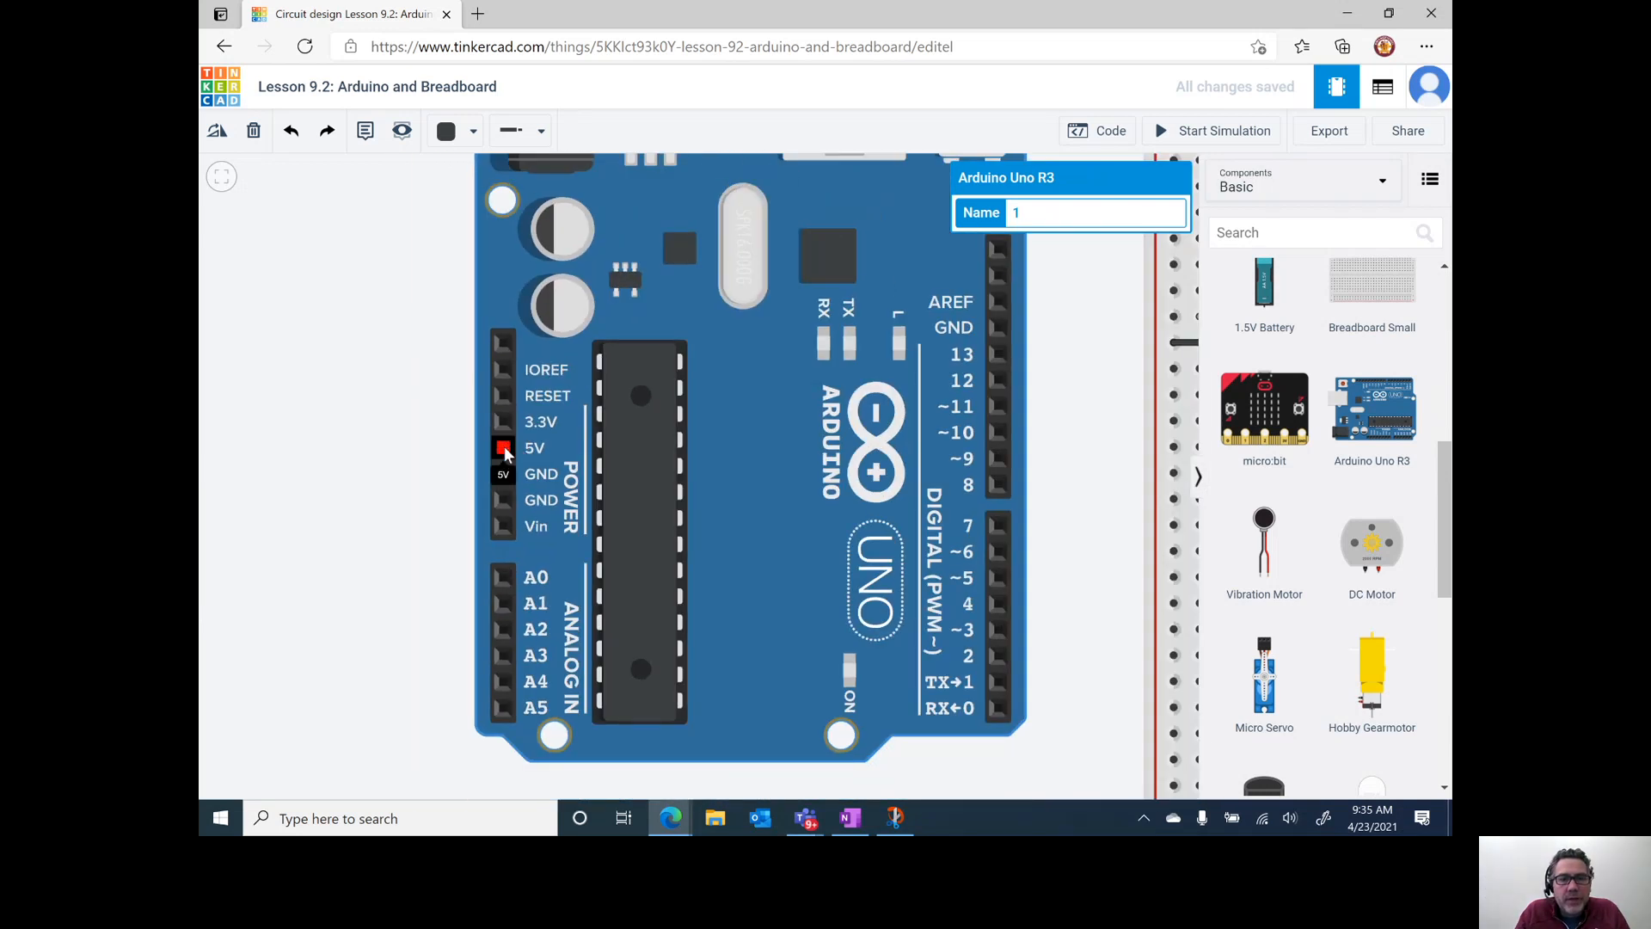
{"action": "scroll", "coordinate": [504, 449], "scroll_direction": "down", "scroll_amount": 3}
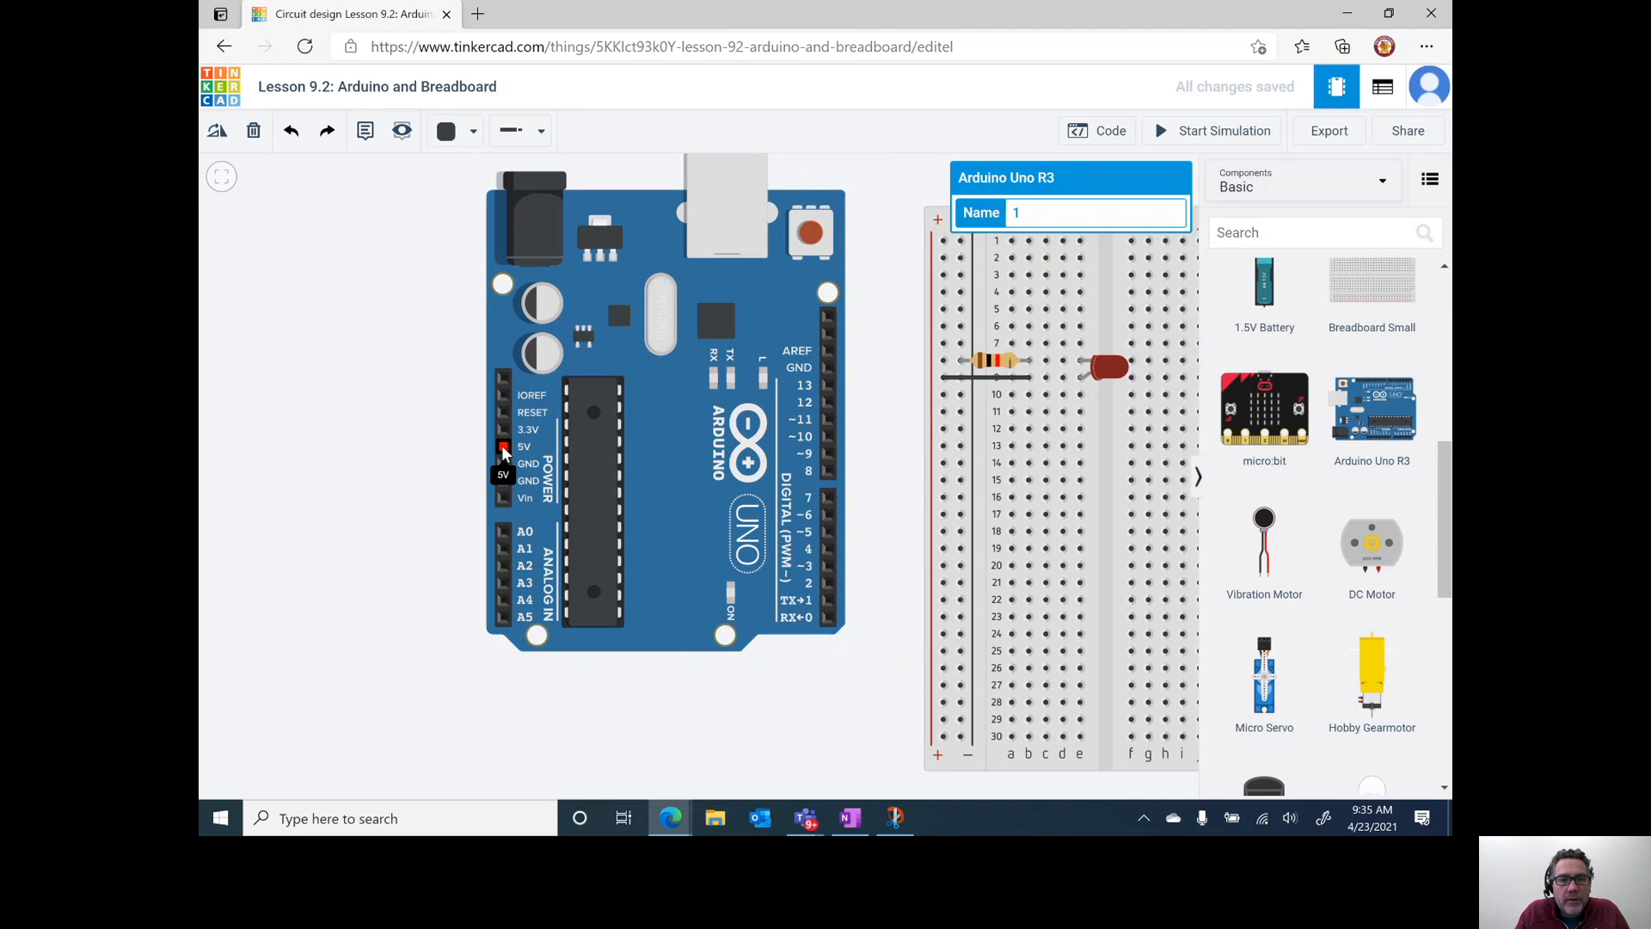
{"action": "left_click", "coordinate": [502, 446]}
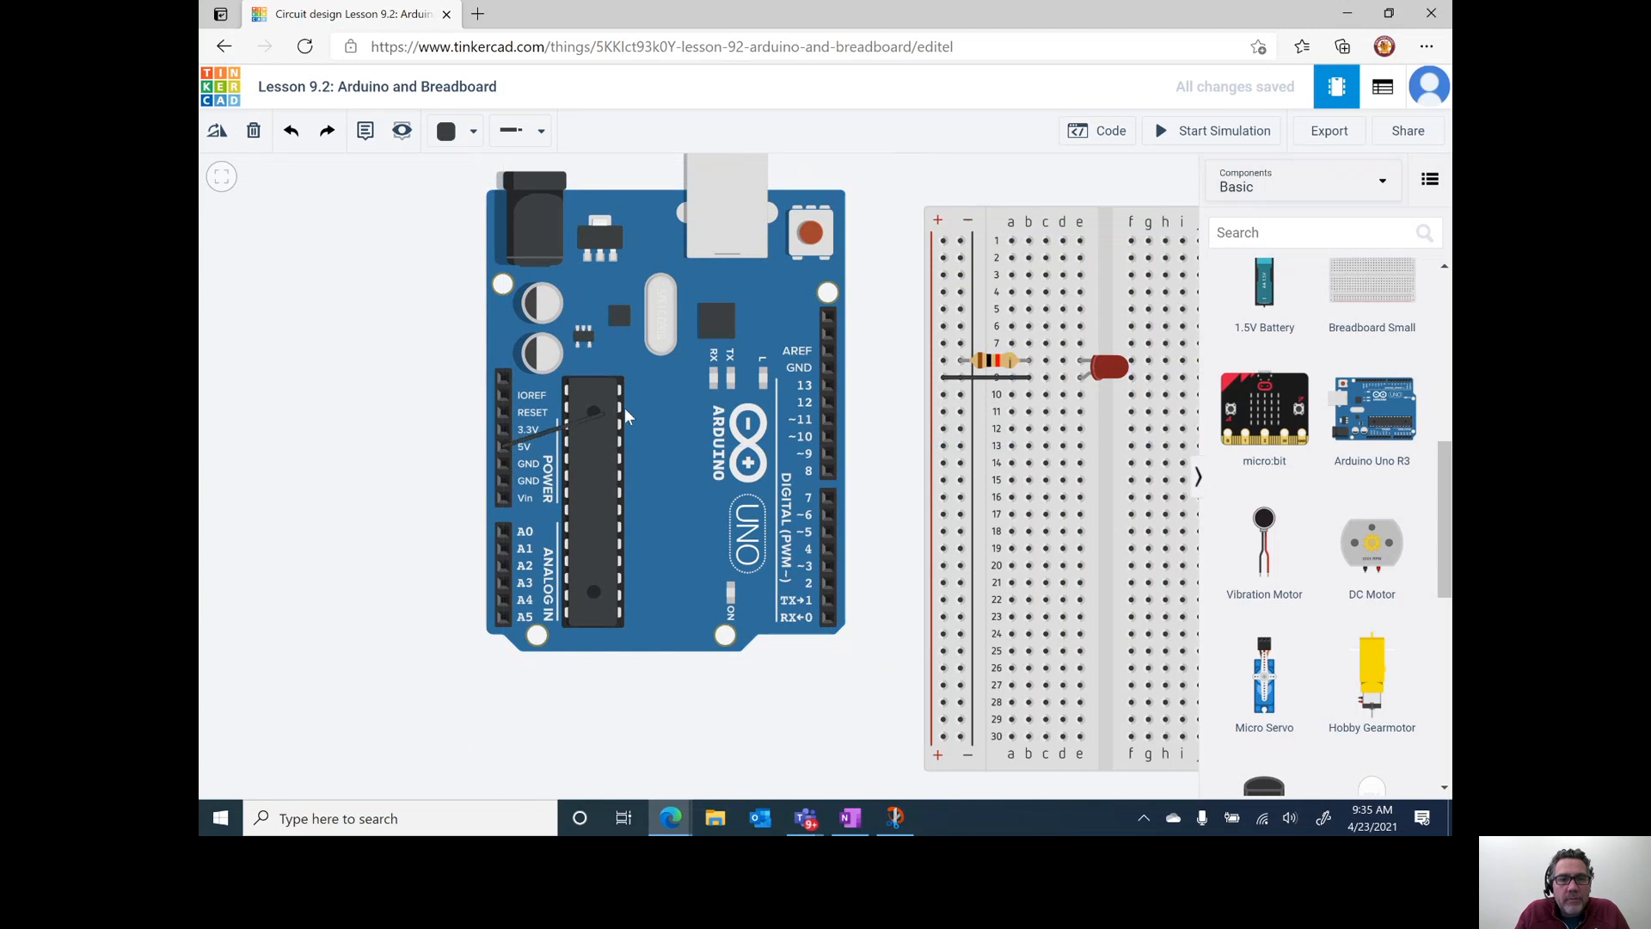
{"action": "left_click", "coordinate": [943, 242]}
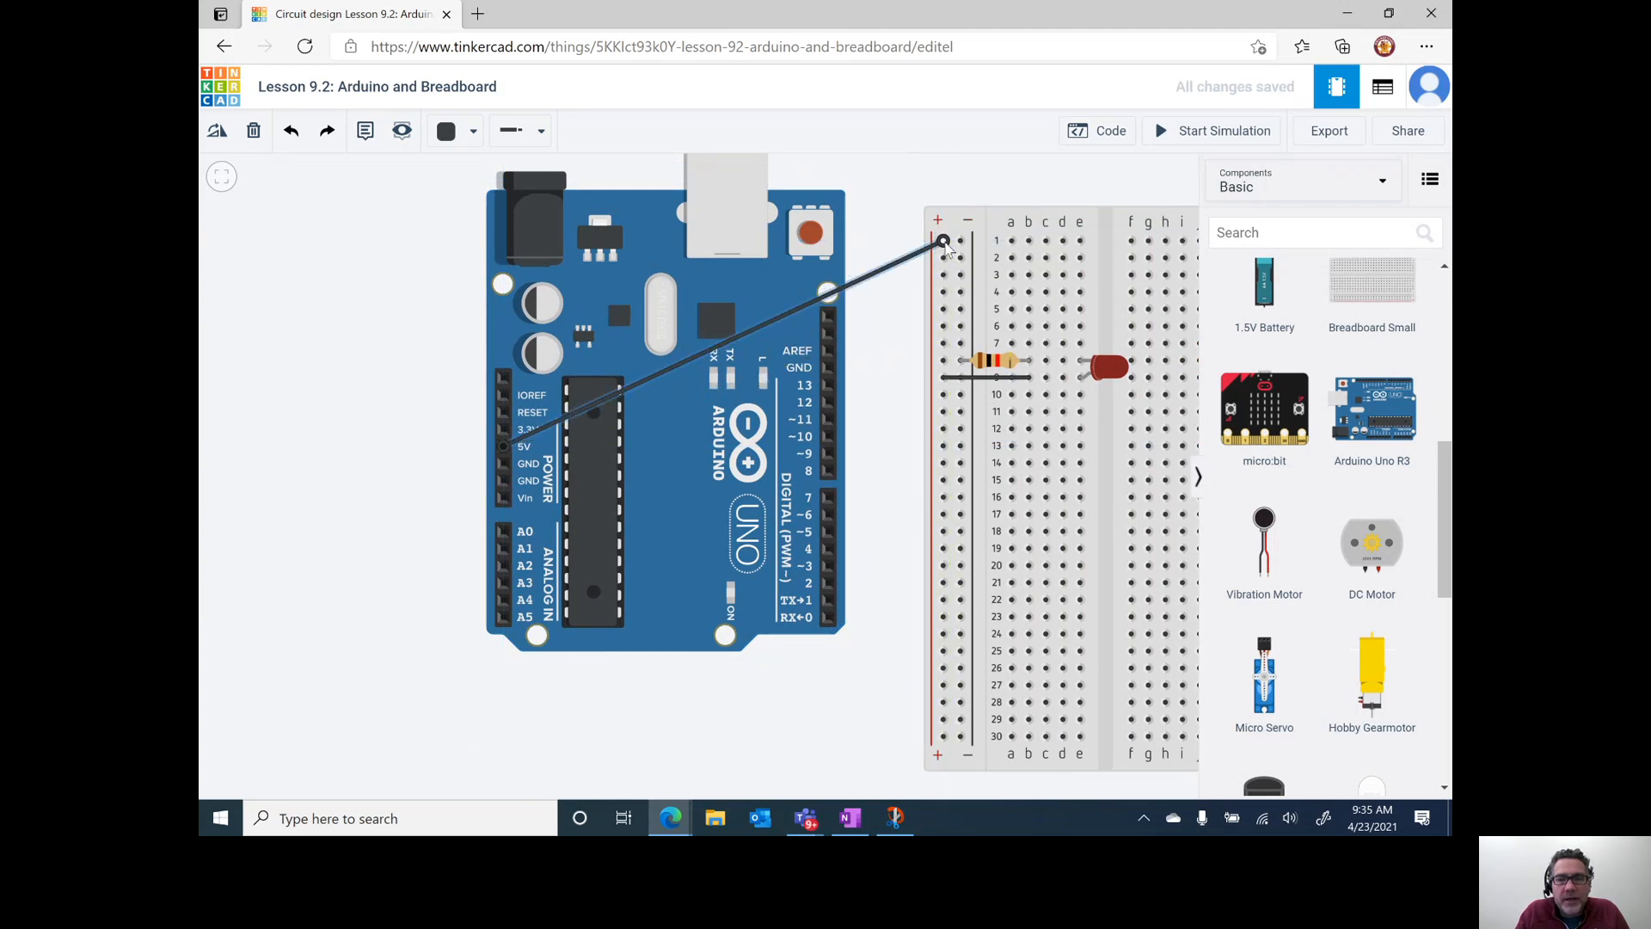
- Color the wire from the Arduino's 5V pin red
{"action": "left_click", "coordinate": [793, 304]}
{"action": "left_click", "coordinate": [460, 131]}
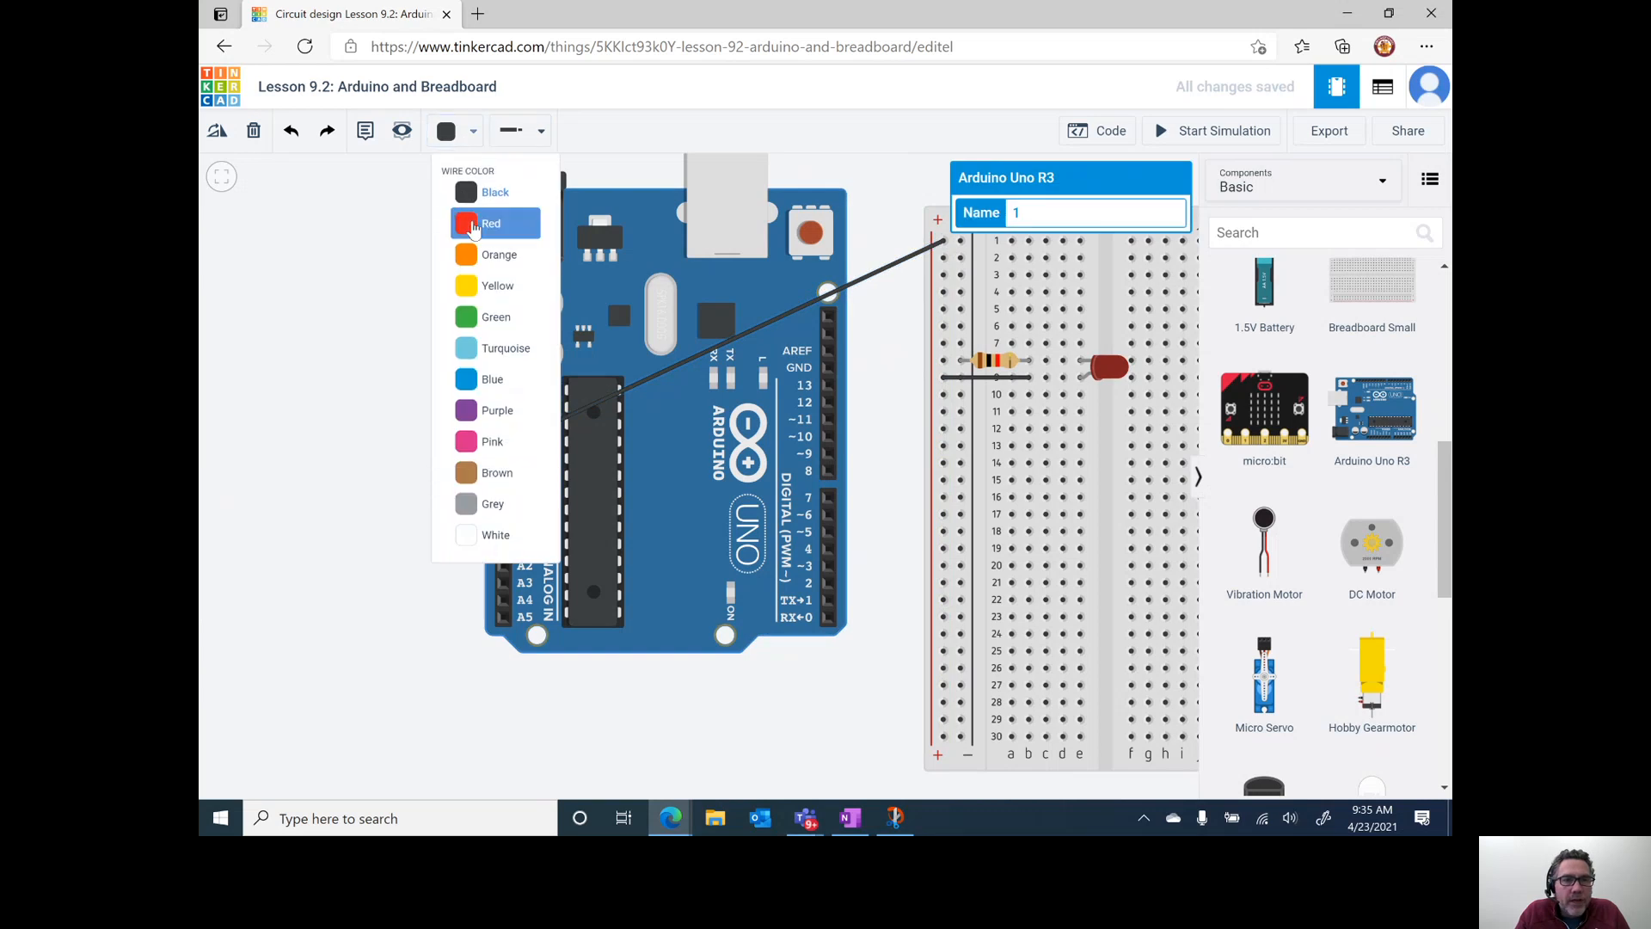
{"action": "left_click", "coordinate": [469, 221]}
{"action": "left_click", "coordinate": [693, 357]}
{"action": "left_click", "coordinate": [463, 130]}
{"action": "left_click", "coordinate": [479, 220]}
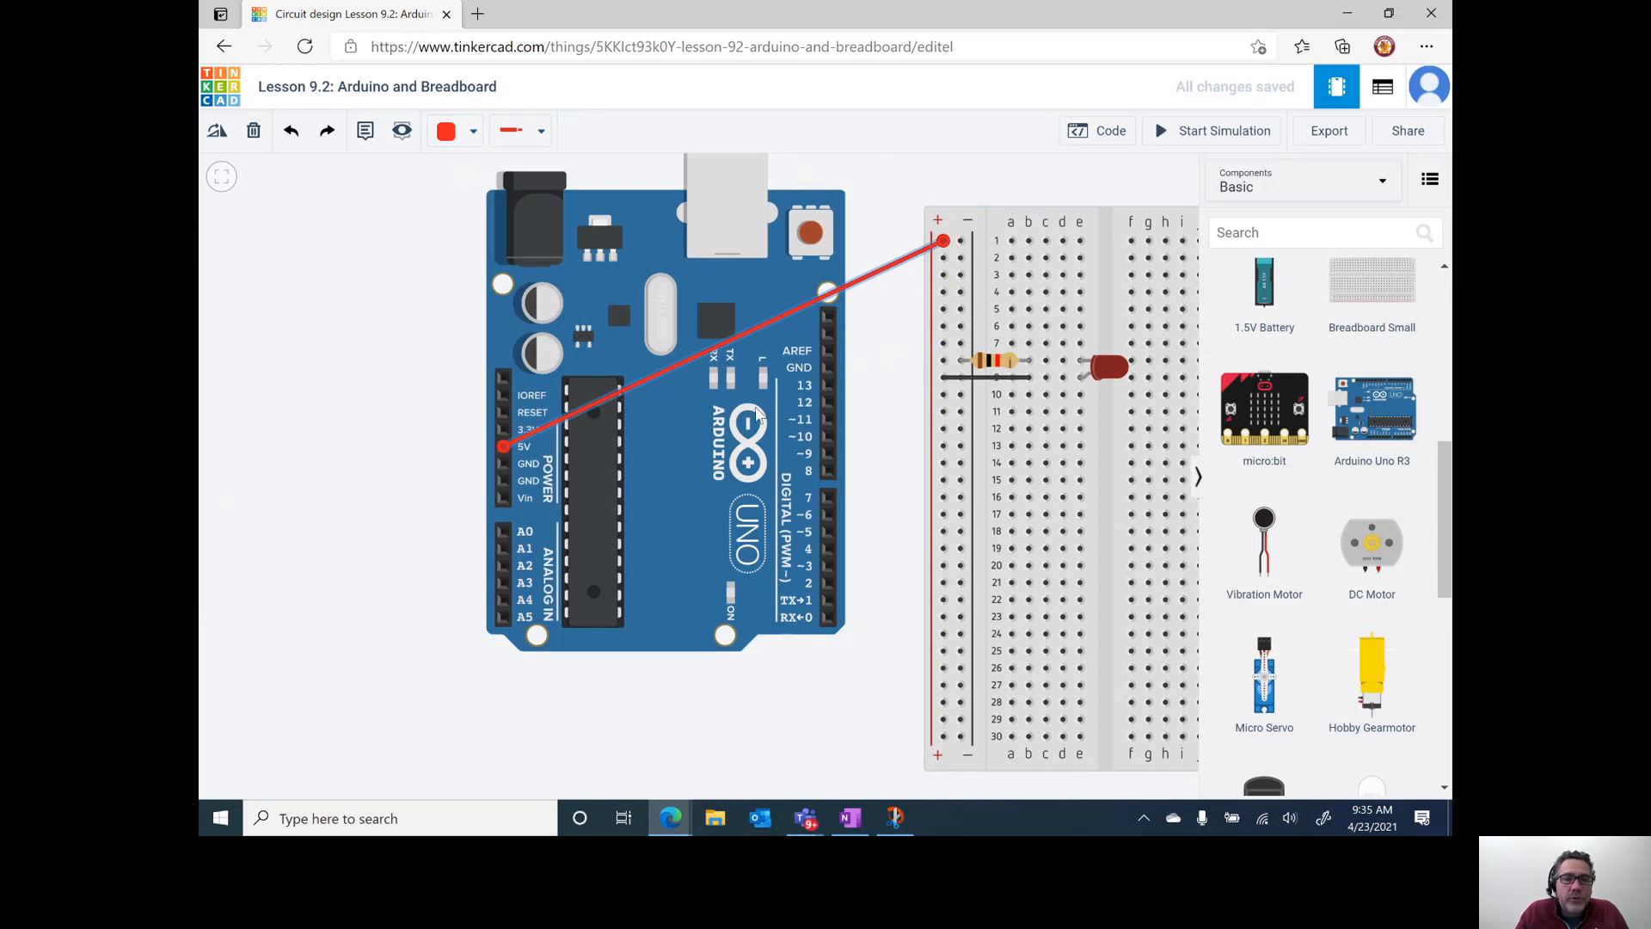
- Wire the left negative rail at row 1 to the Arduino's GND pin next to 5V, and color the wire black
{"action": "left_click", "coordinate": [962, 241]}
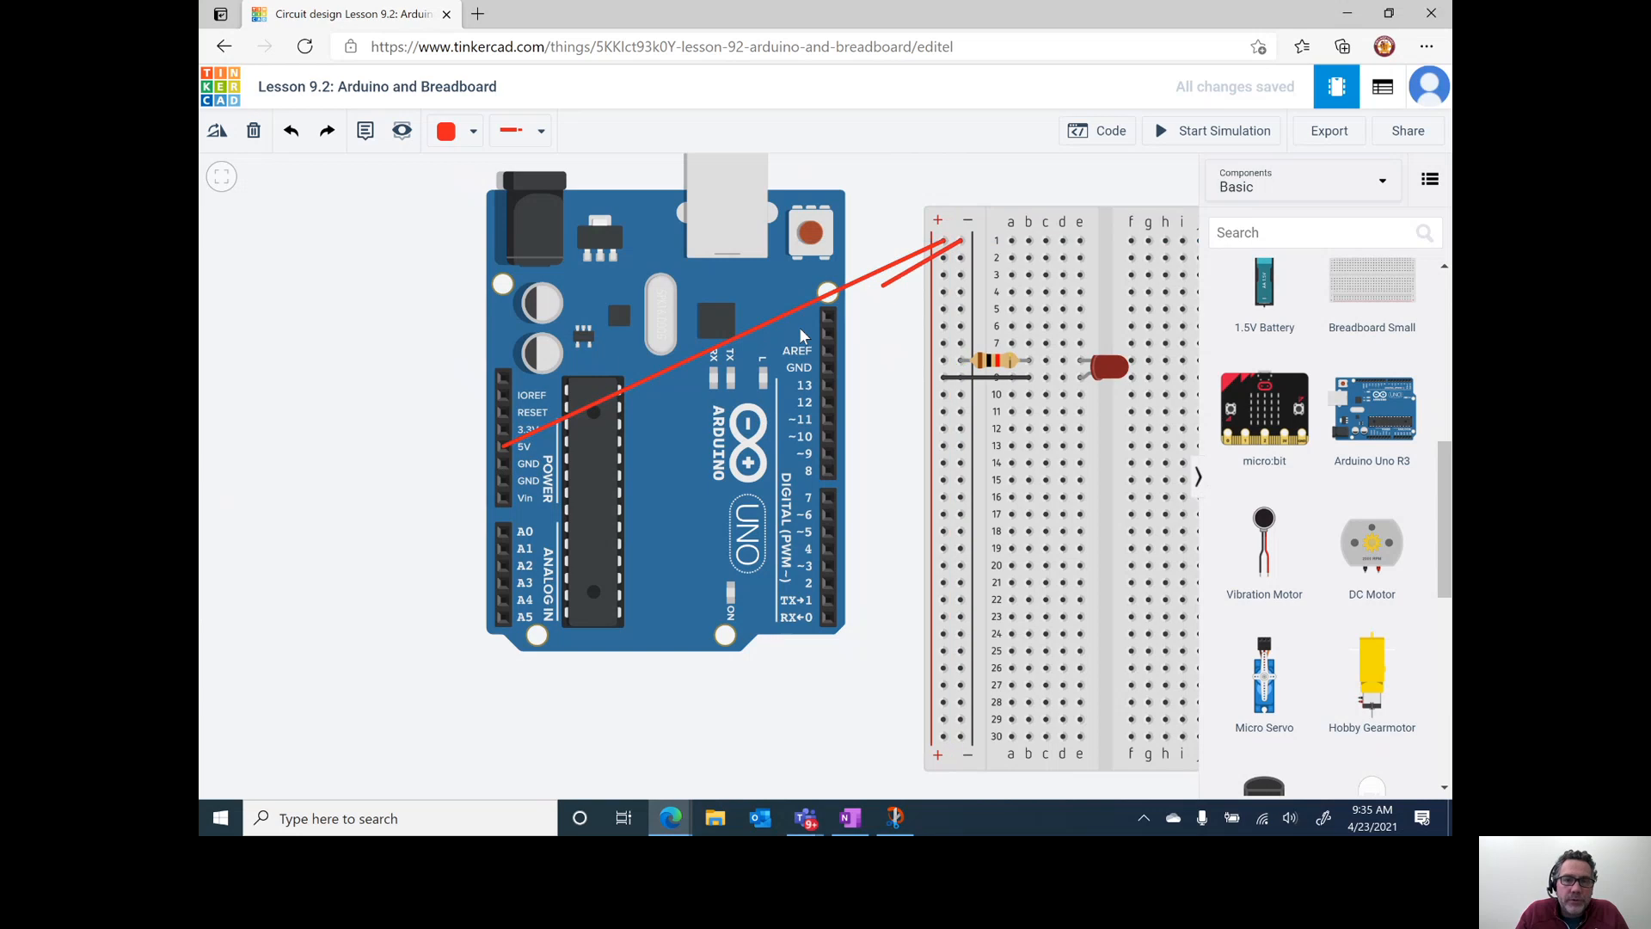
{"action": "left_click", "coordinate": [506, 464]}
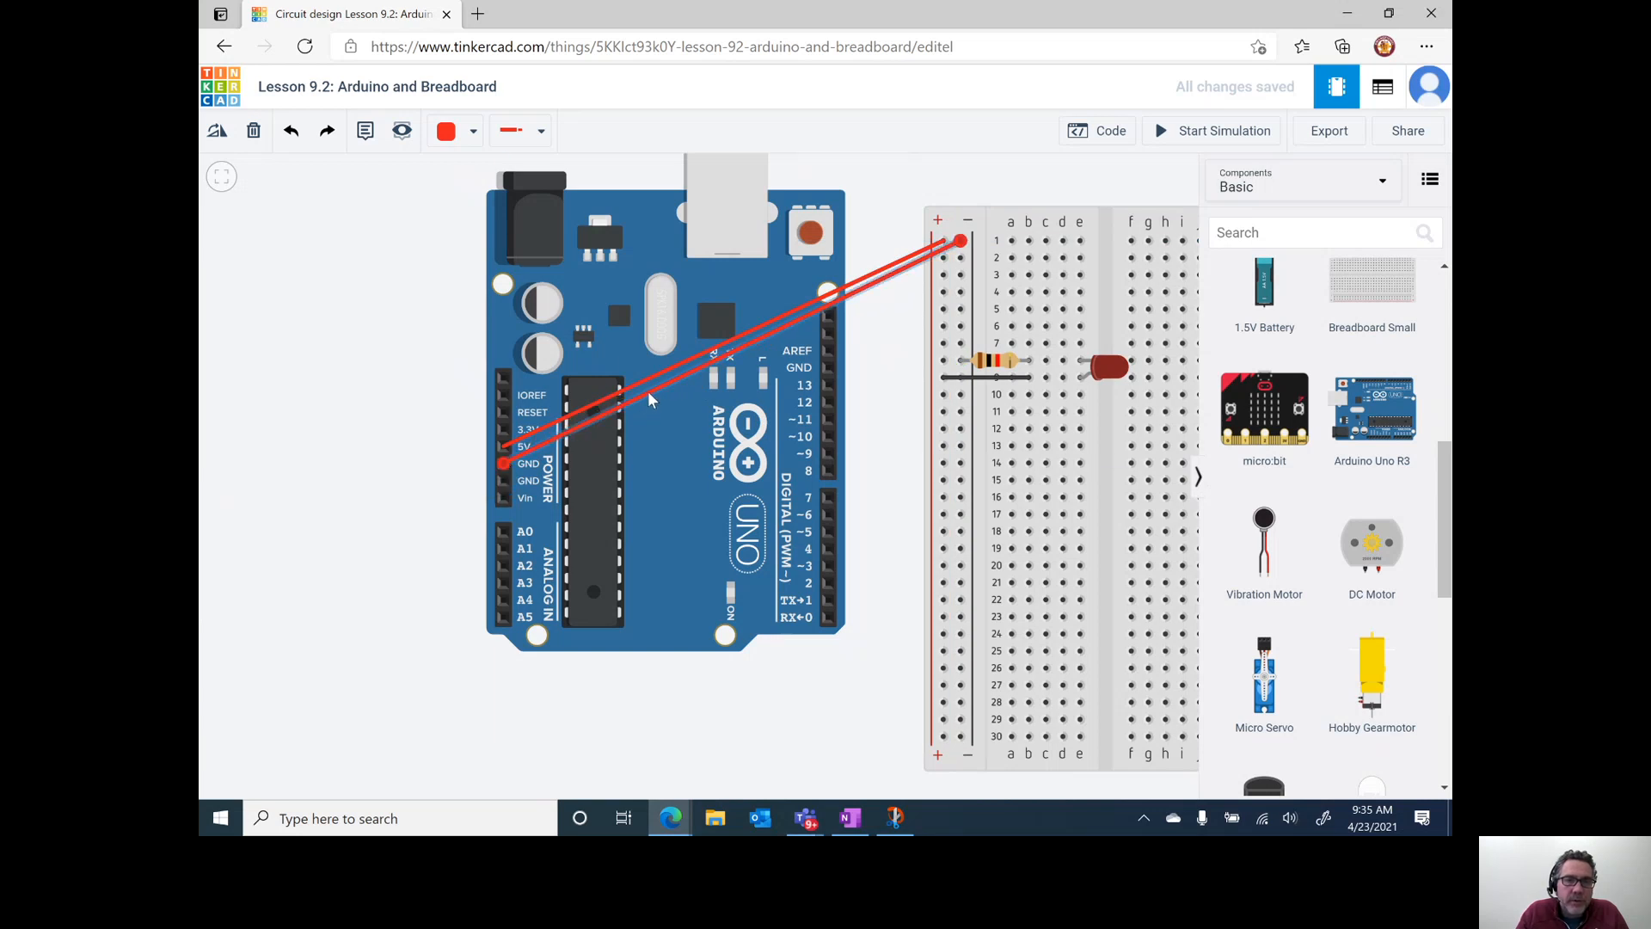
{"action": "left_click", "coordinate": [451, 131]}
{"action": "left_click", "coordinate": [480, 196]}
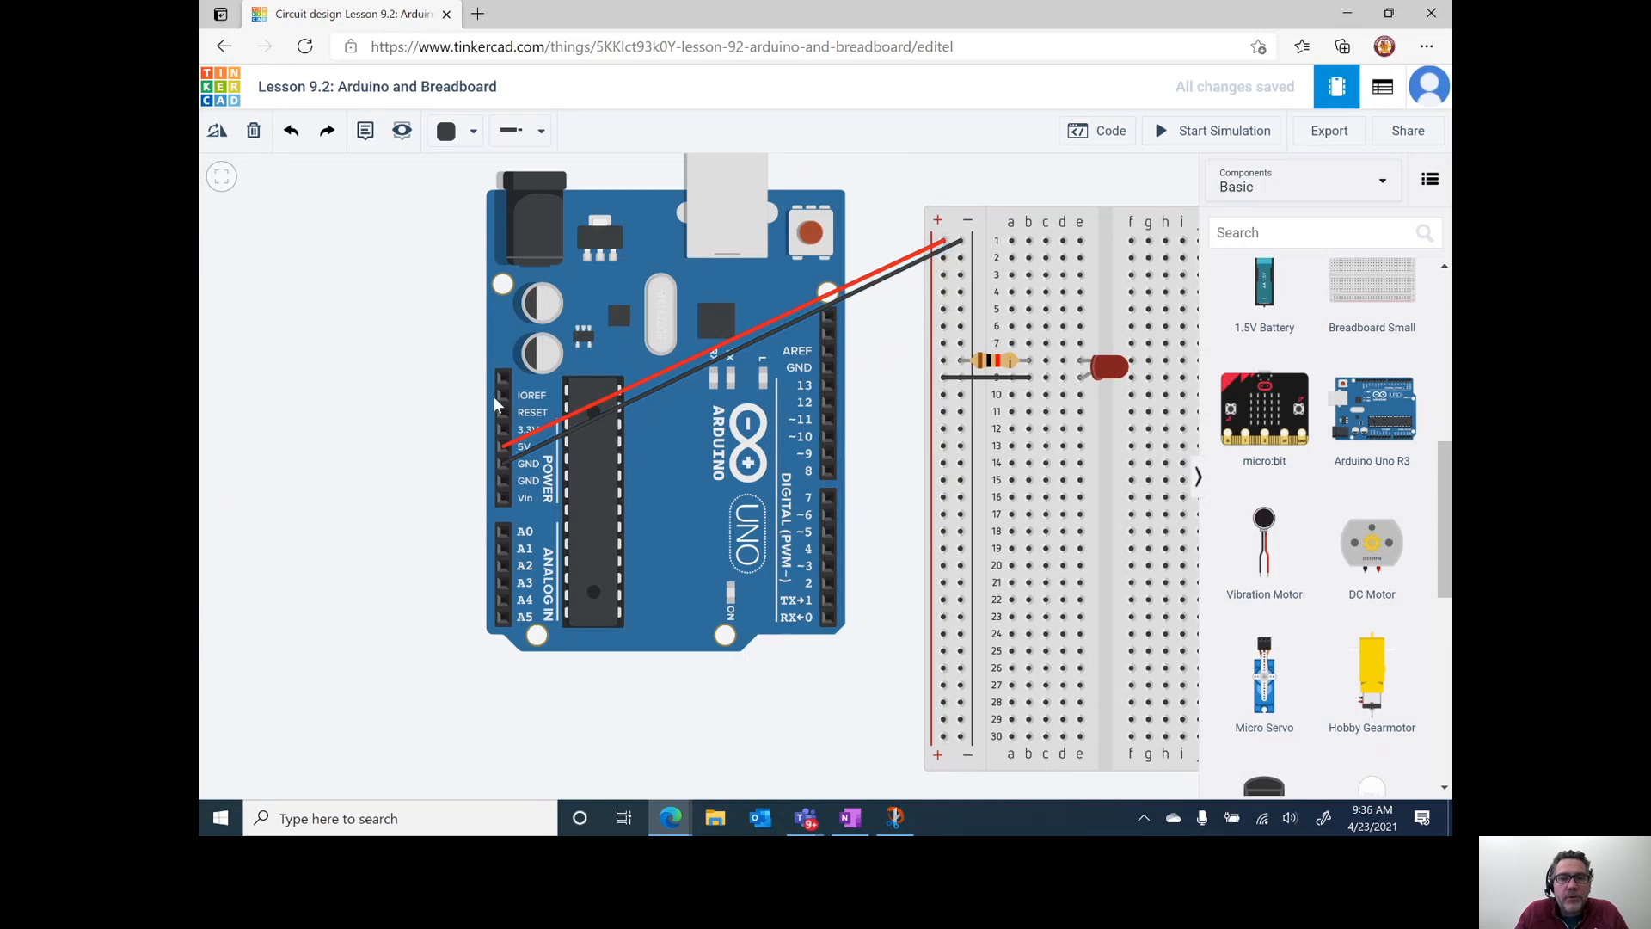
- Examine the wire connections at the Arduino's 5V and GND power pins
{"action": "scroll", "coordinate": [526, 462], "scroll_direction": "up", "scroll_amount": 5}
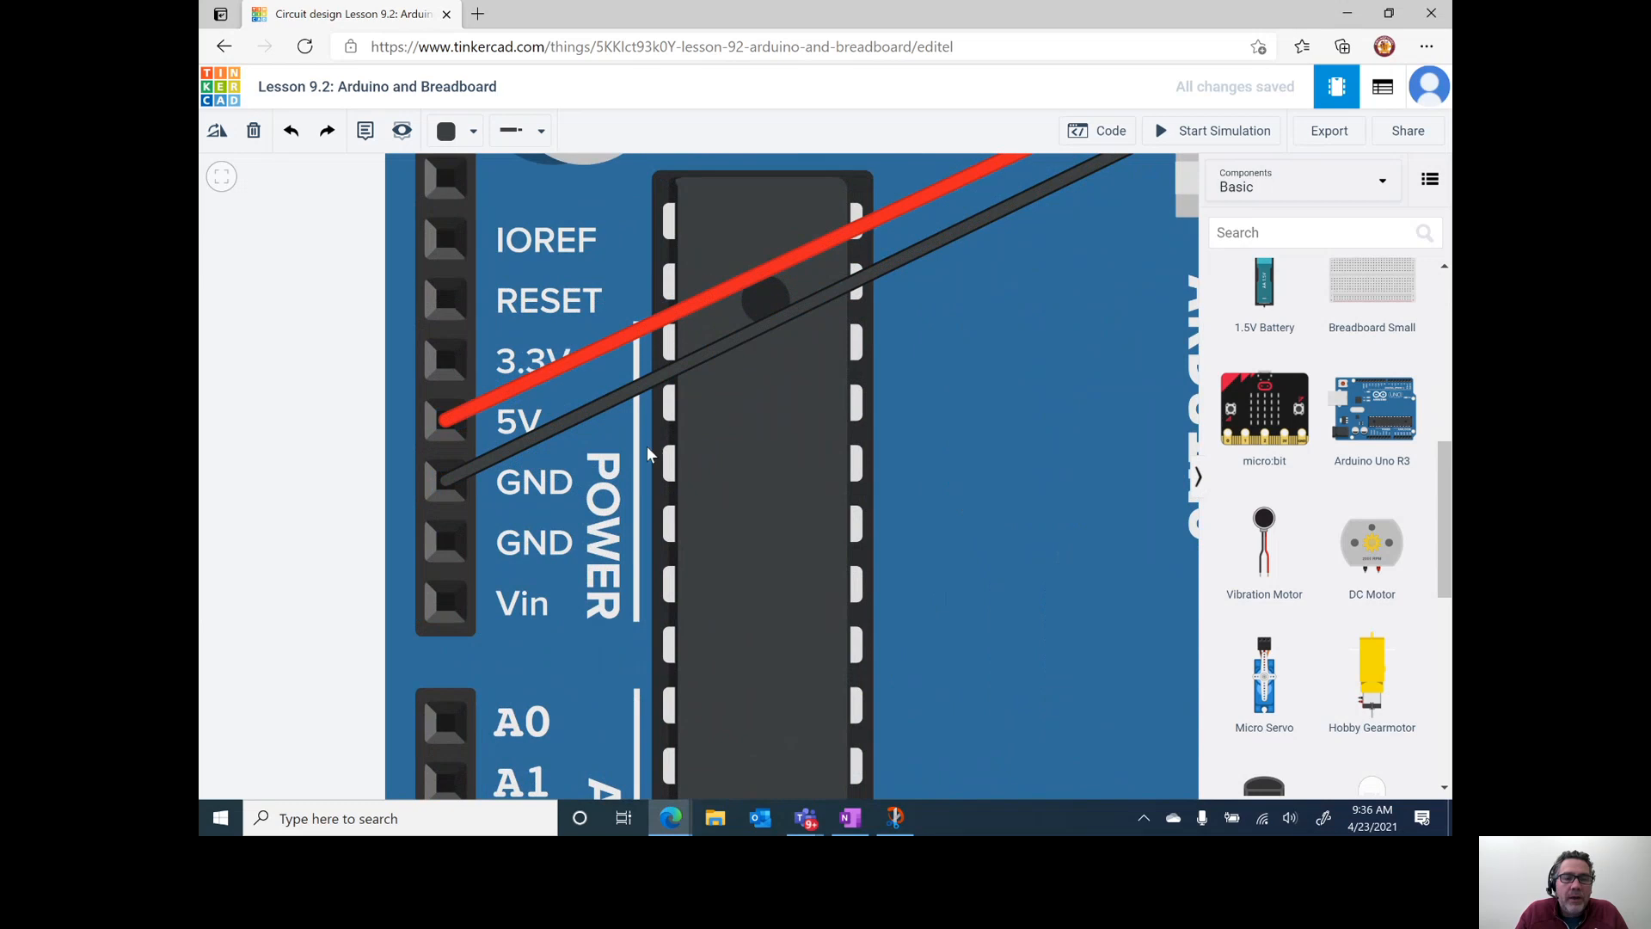
{"action": "scroll", "coordinate": [813, 405], "scroll_direction": "down", "scroll_amount": 6}
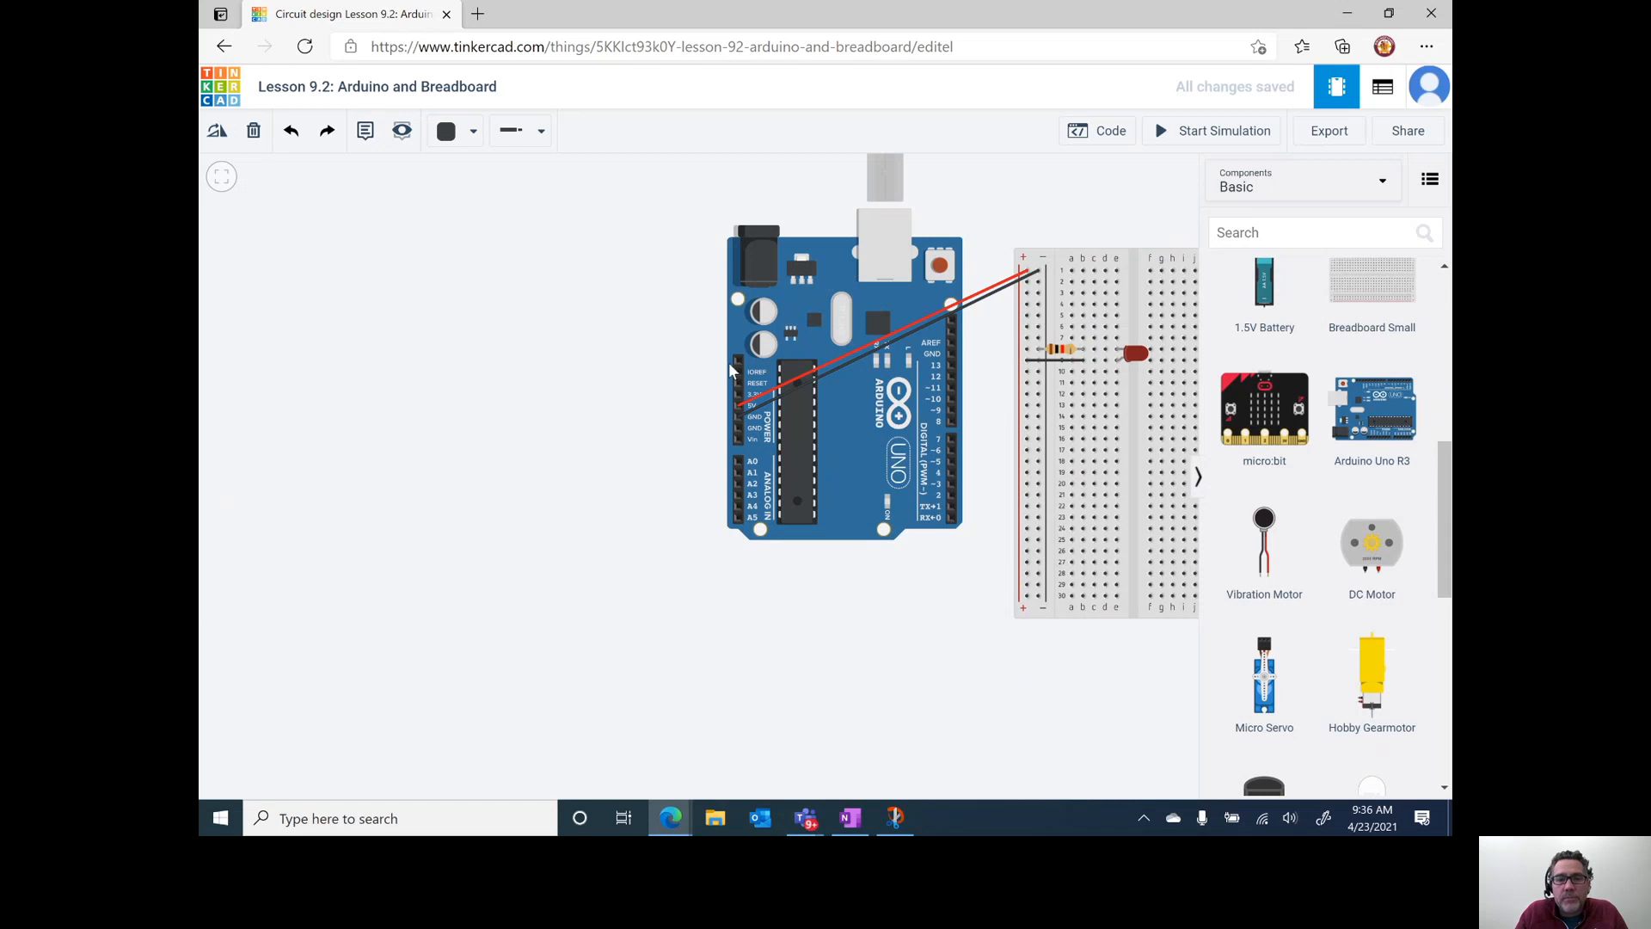
{"action": "scroll", "coordinate": [731, 370], "scroll_direction": "up", "scroll_amount": 5}
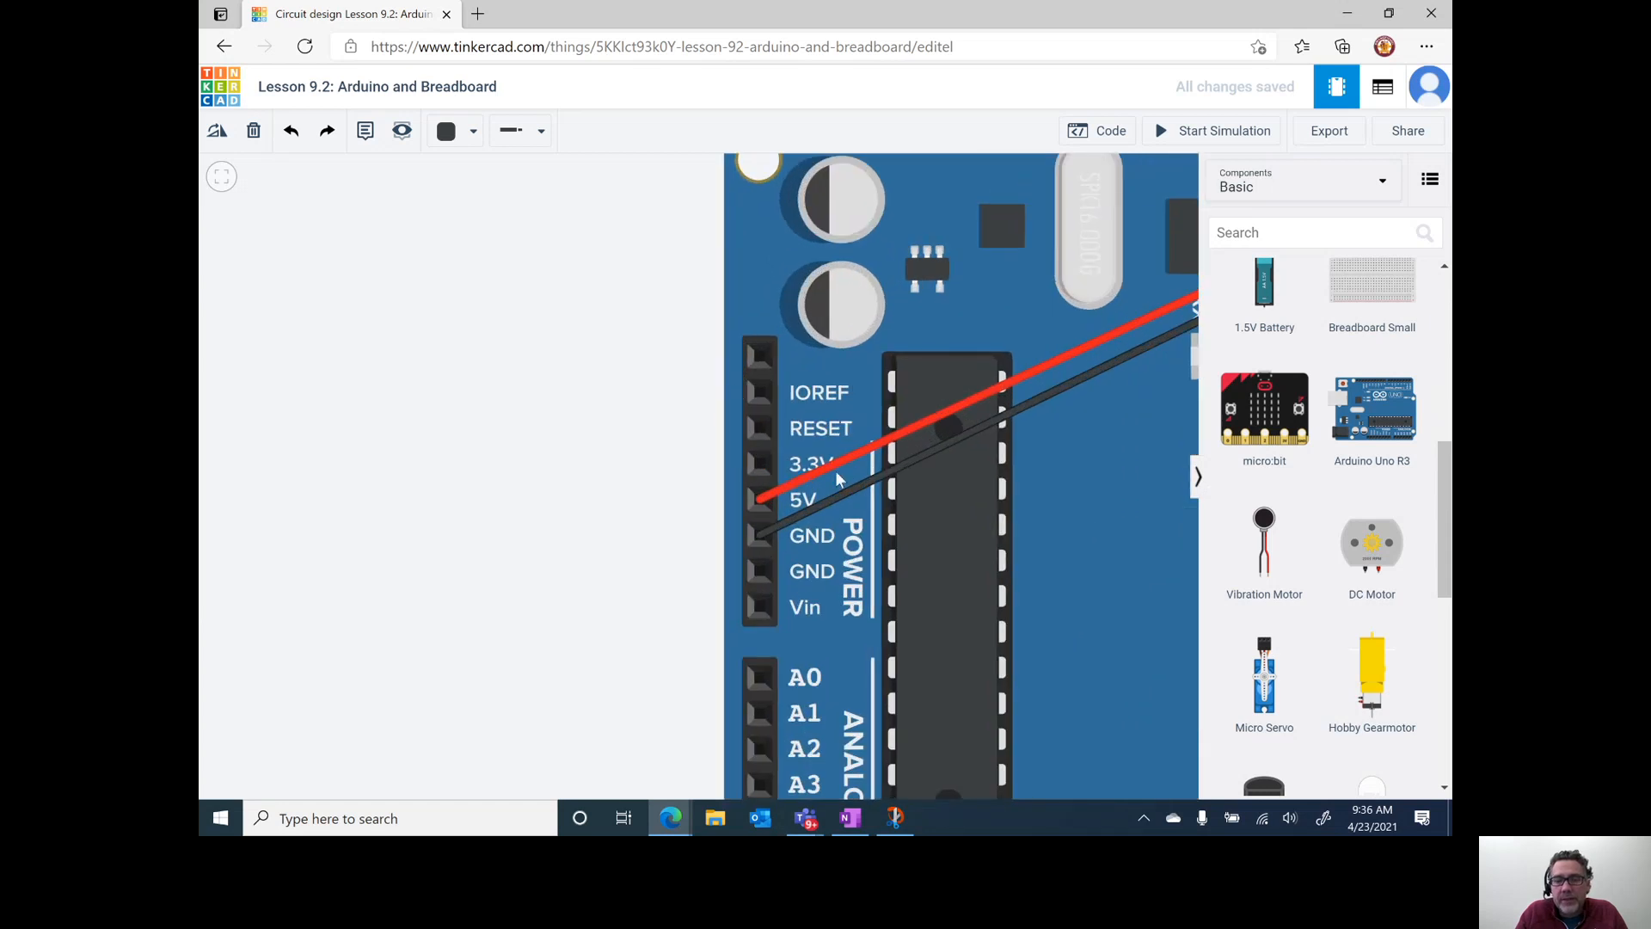
{"action": "scroll", "coordinate": [765, 425], "scroll_direction": "down", "scroll_amount": 2}
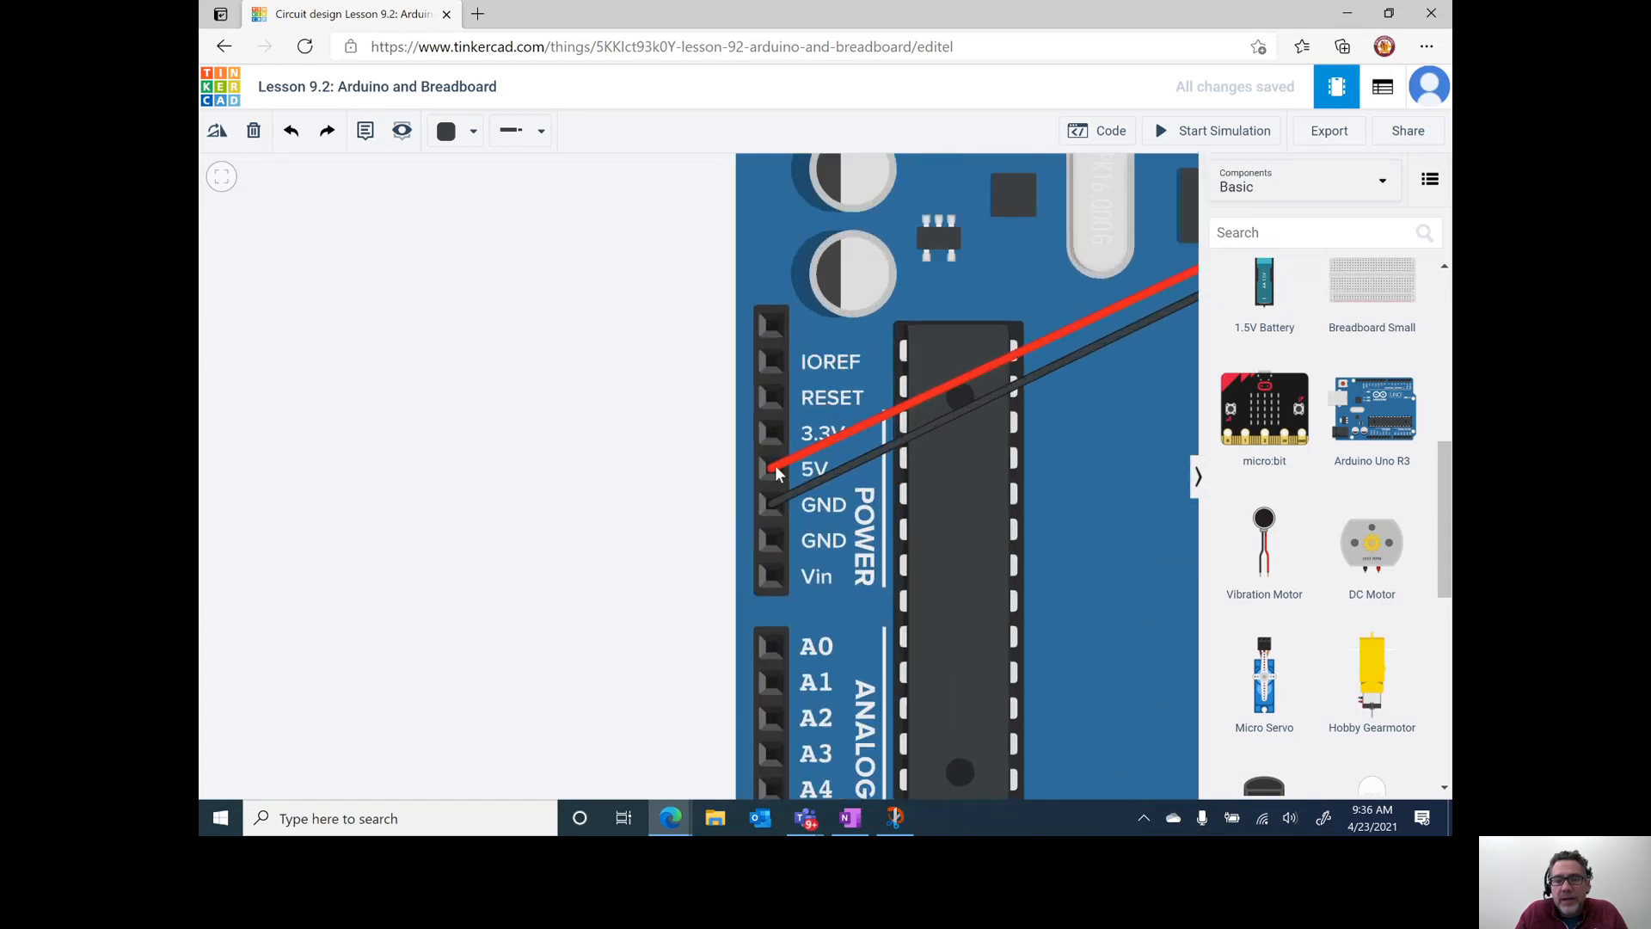
{"action": "scroll", "coordinate": [754, 504], "scroll_direction": "down", "scroll_amount": 5}
{"action": "scroll", "coordinate": [688, 454], "scroll_direction": "up", "scroll_amount": 1}
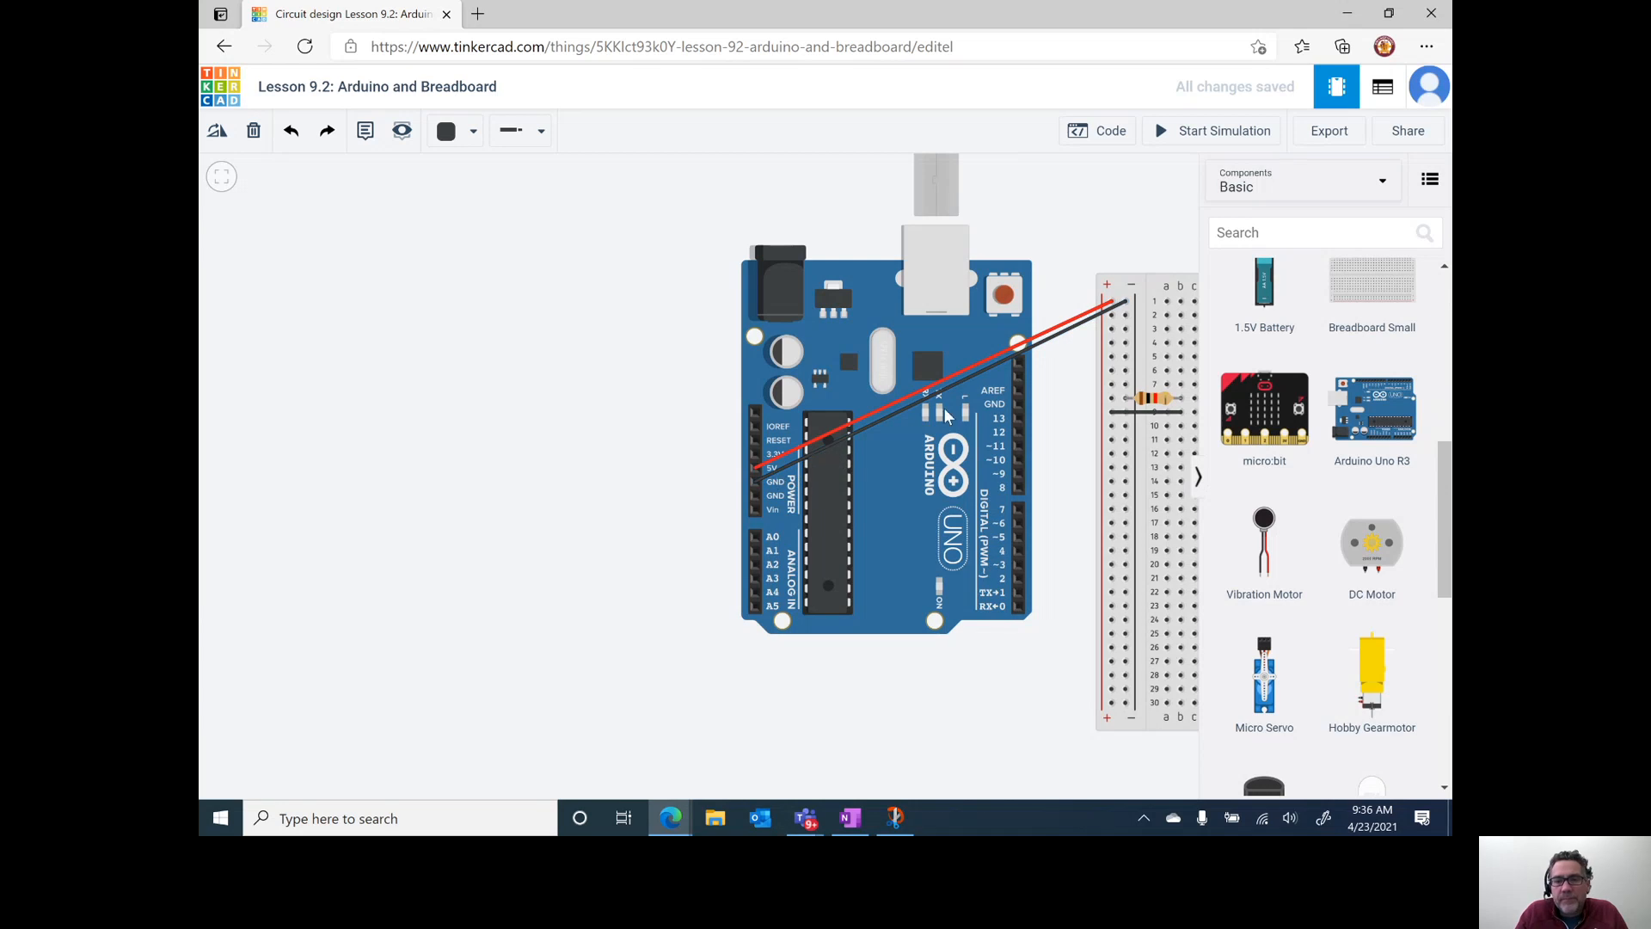
{"action": "scroll", "coordinate": [1129, 370], "scroll_direction": "up", "scroll_amount": 1}
{"action": "scroll", "coordinate": [1129, 370], "scroll_direction": "down", "scroll_amount": 3}
- Bring the Arduino and breadboard into full view and start the simulation to test the LED on Arduino power
{"action": "left_click_drag", "start_coordinate": [1046, 452], "coordinate": [948, 480]}
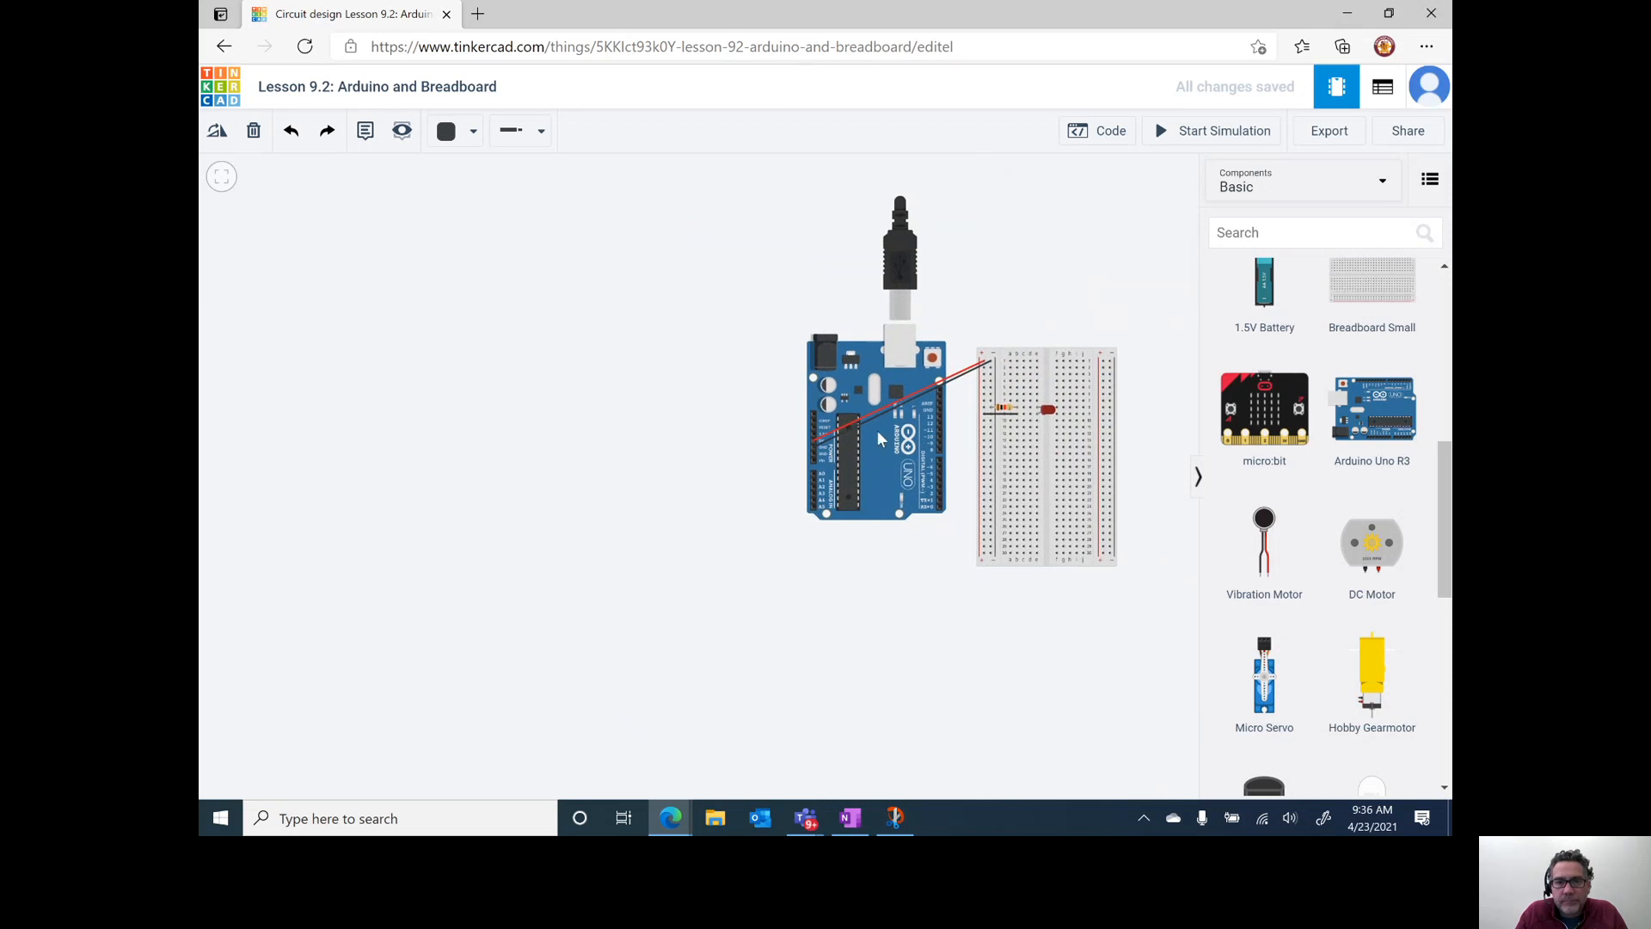
{"action": "left_click", "coordinate": [993, 416]}
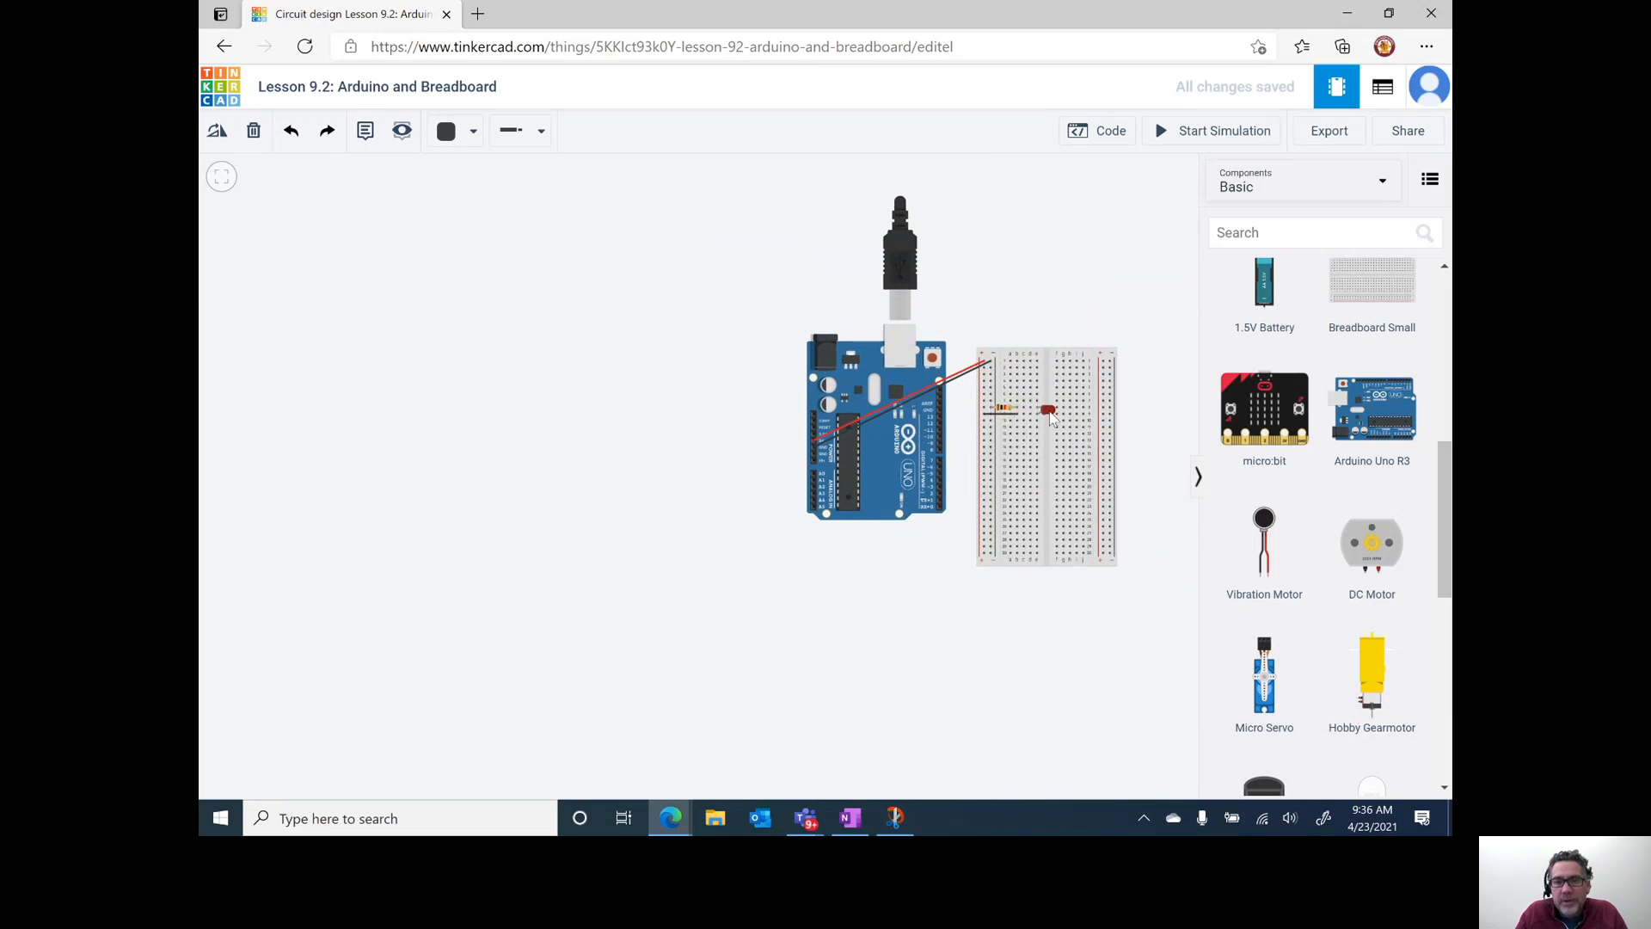
{"action": "scroll", "coordinate": [1048, 417], "scroll_direction": "up", "scroll_amount": 6}
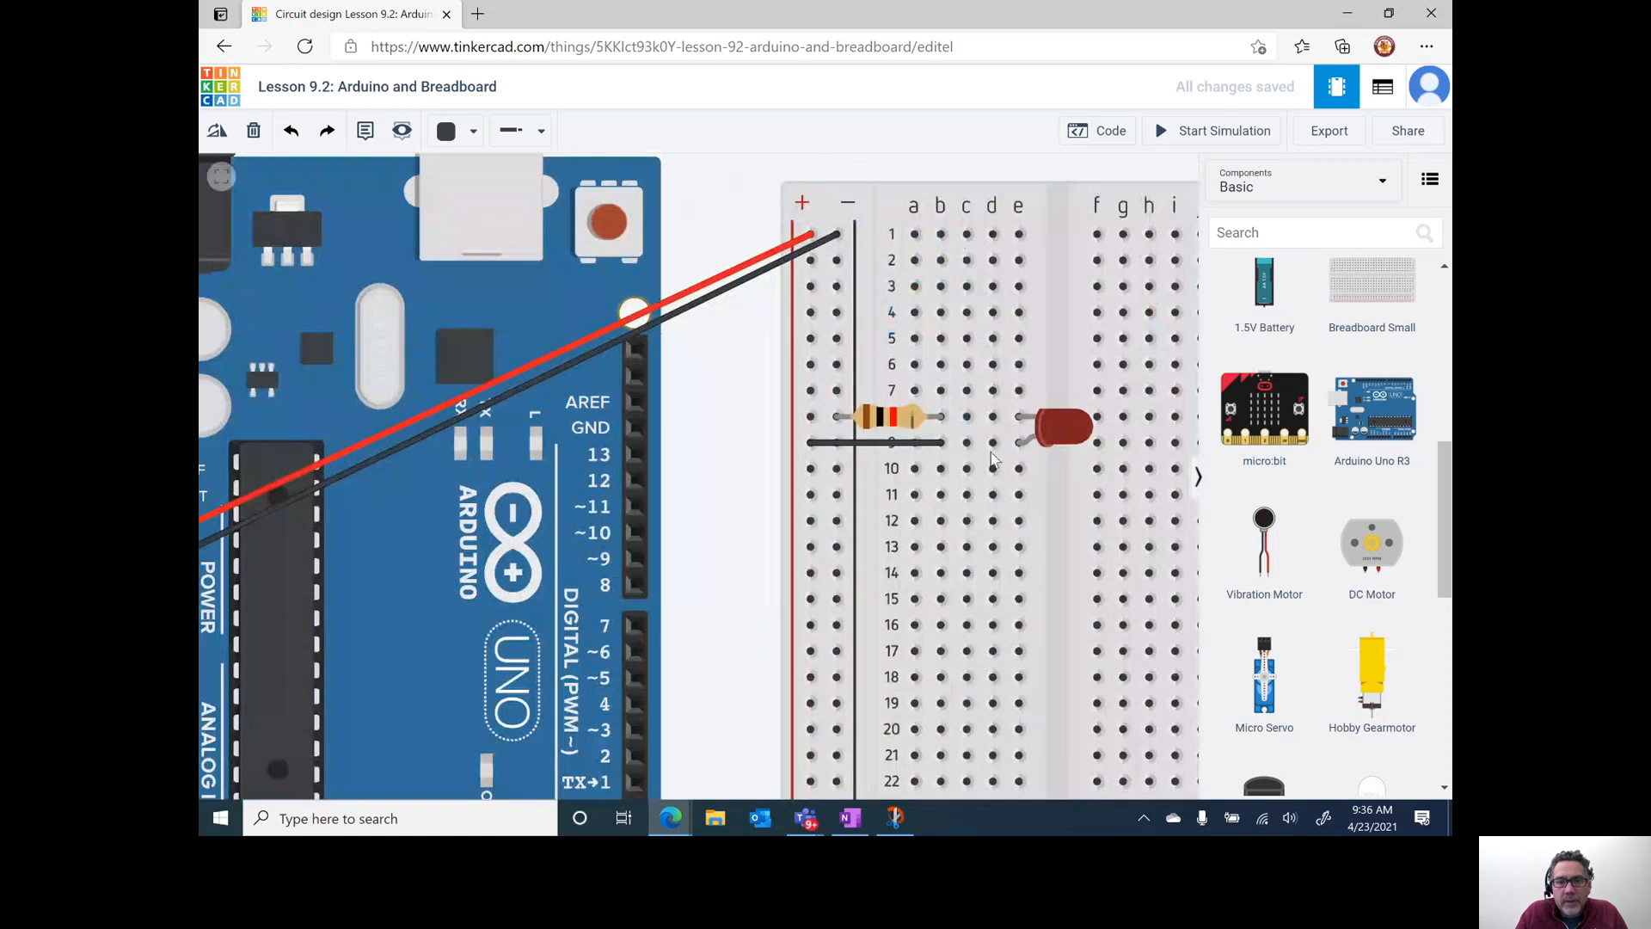
{"action": "scroll", "coordinate": [804, 331], "scroll_direction": "down", "scroll_amount": 5}
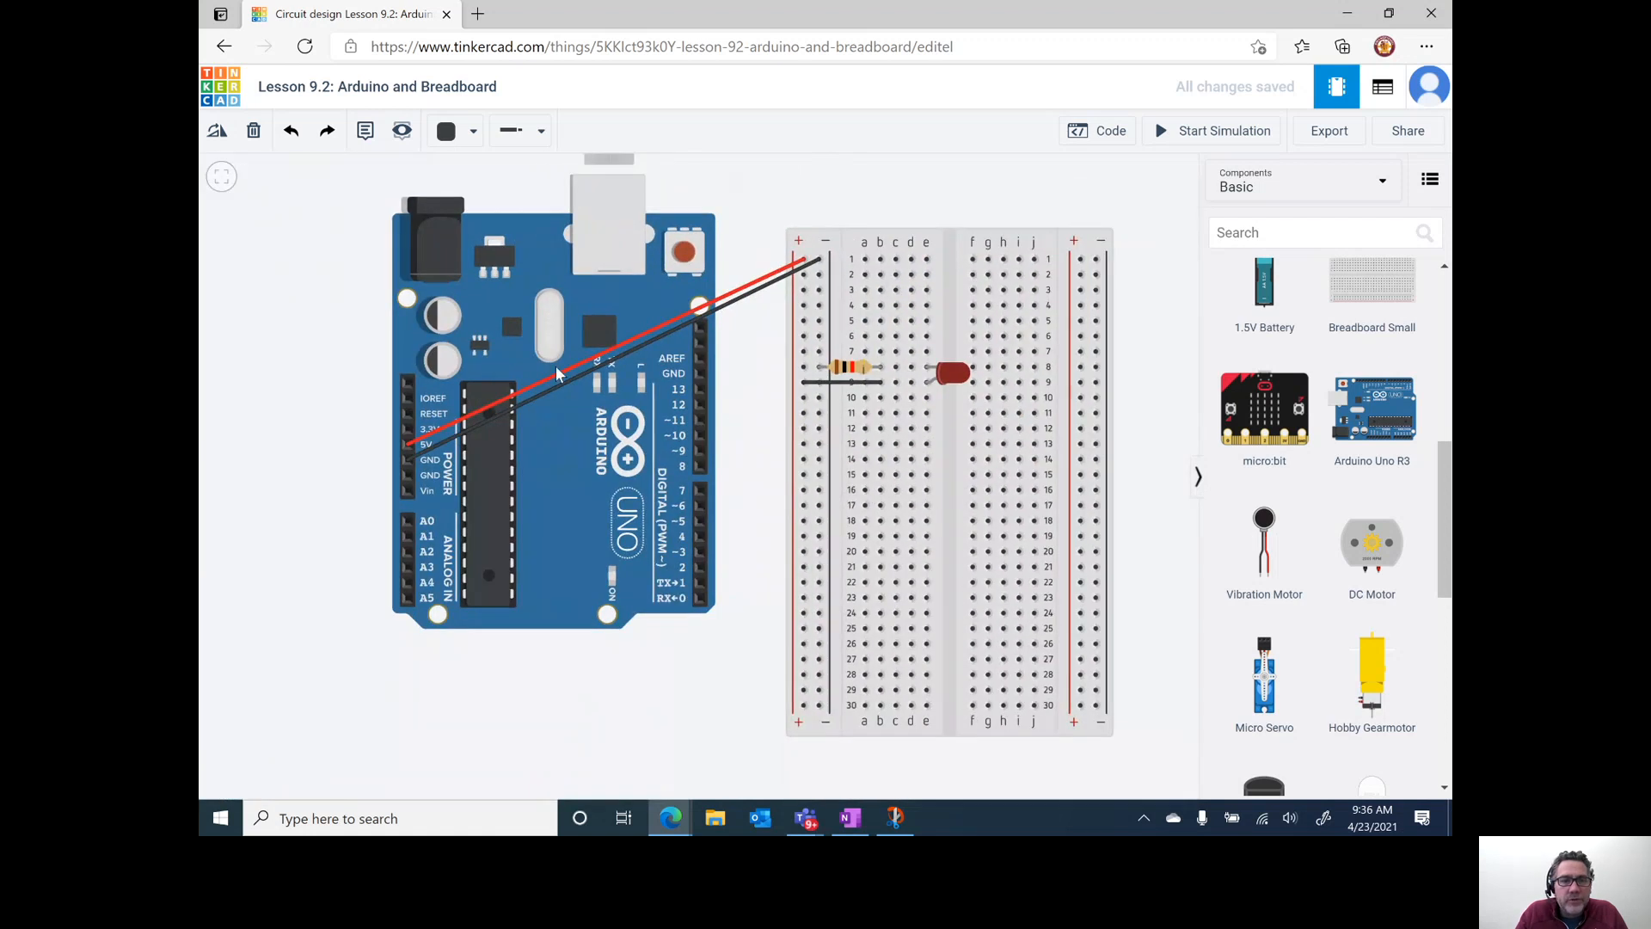
{"action": "left_click", "coordinate": [402, 461]}
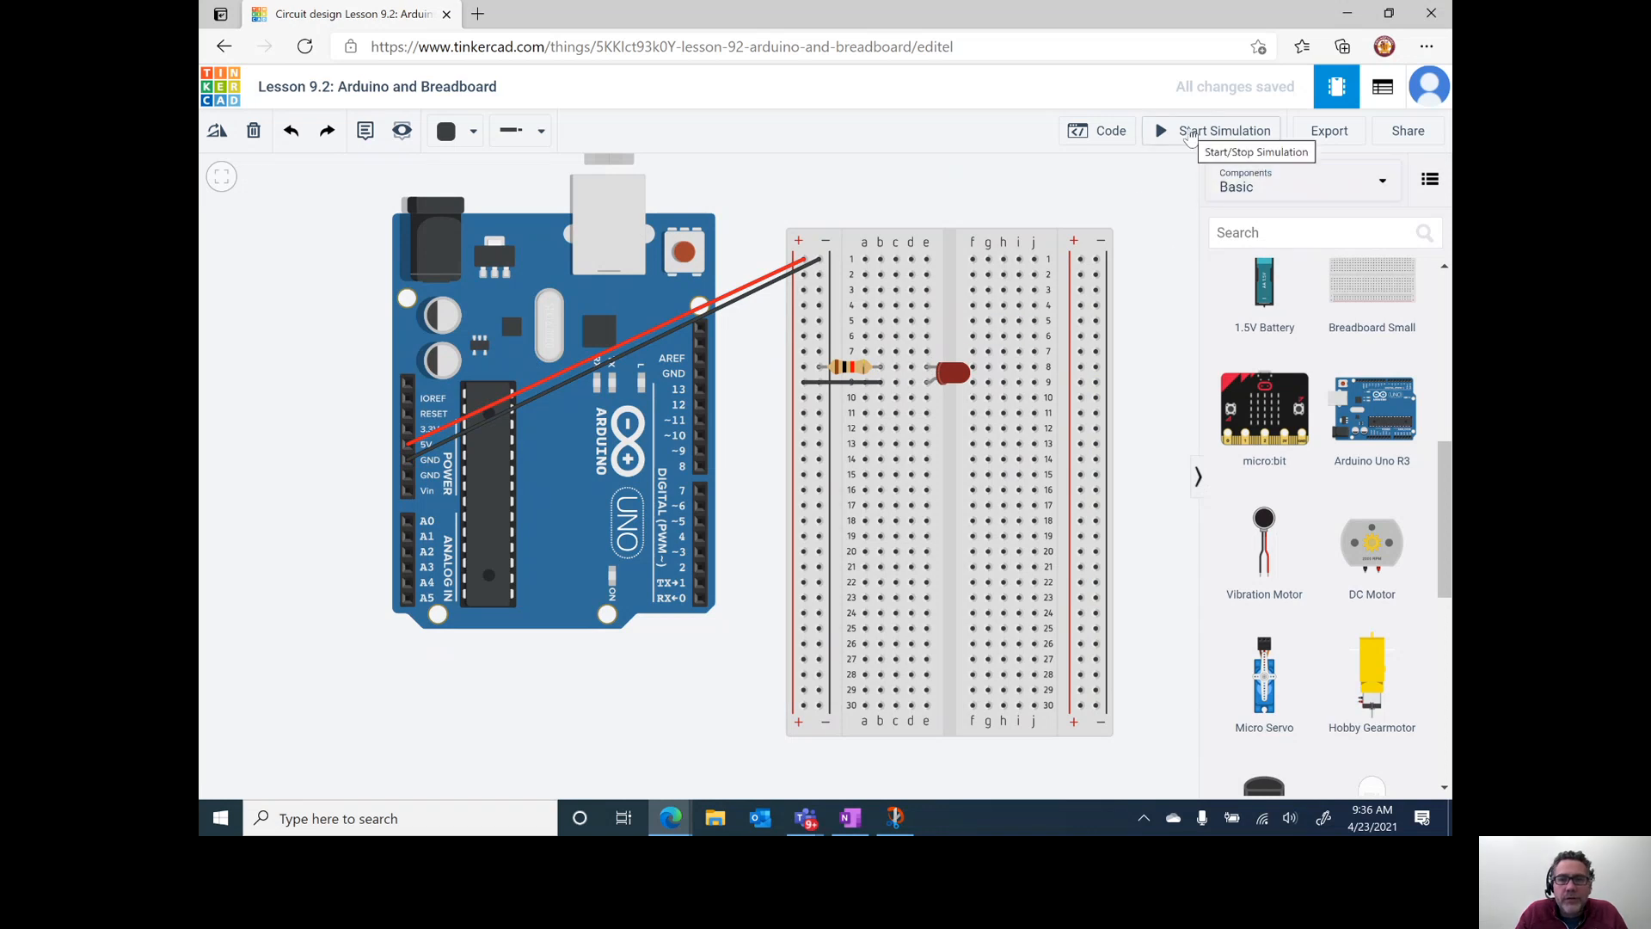
{"action": "left_click", "coordinate": [1193, 140]}
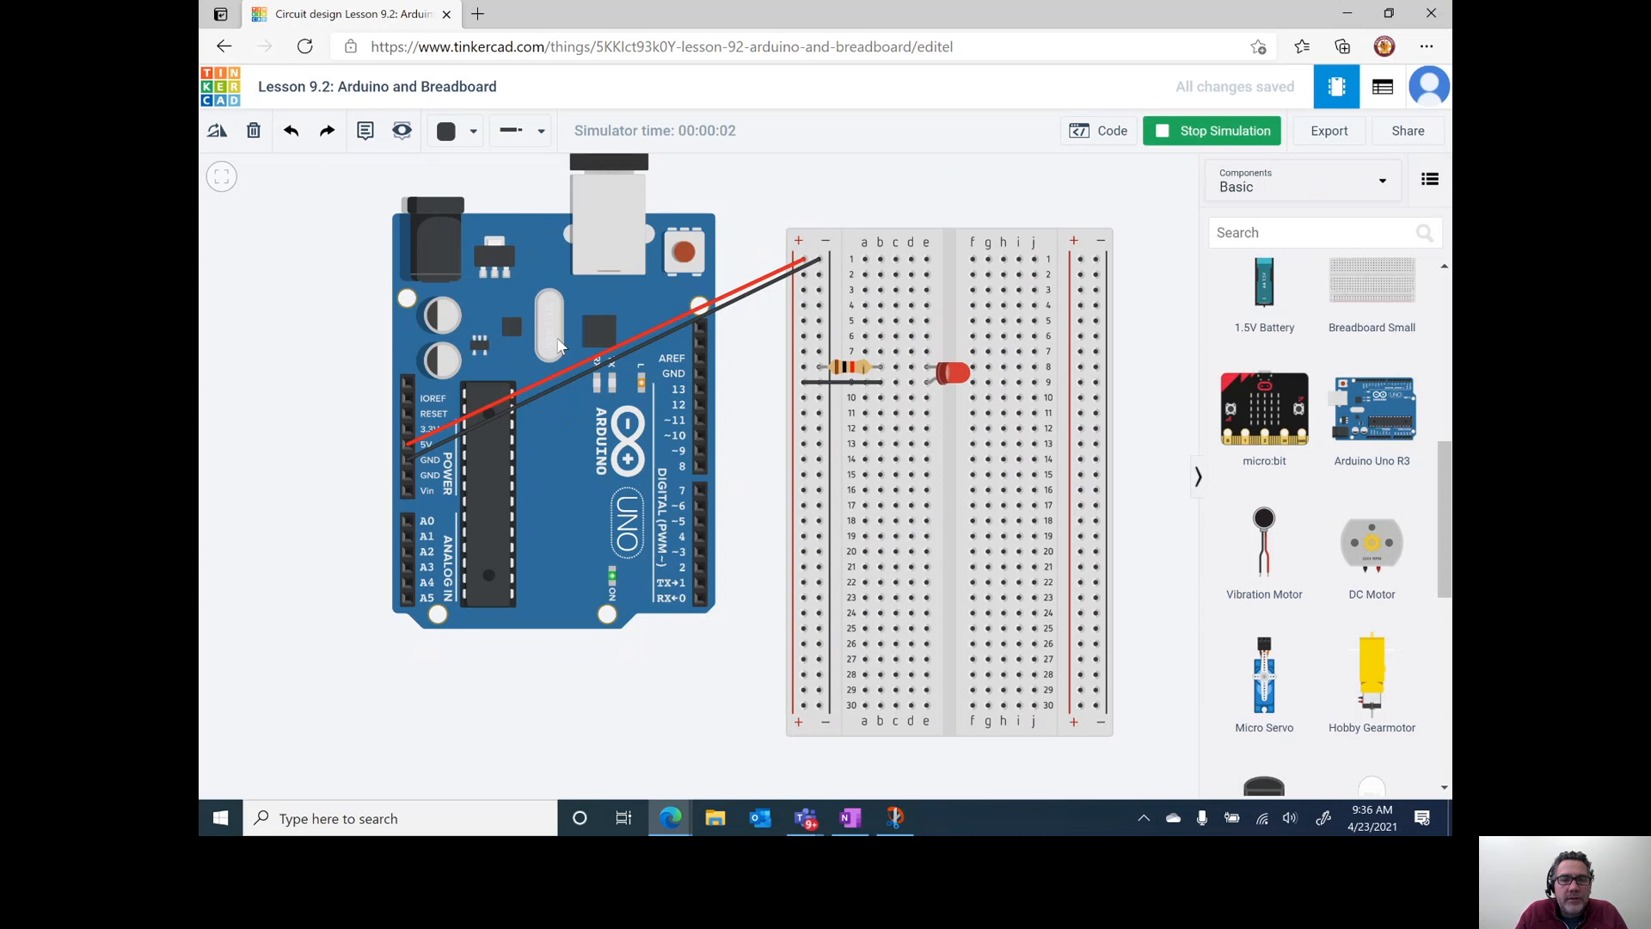
- Inspect the Arduino's USB connection and the breadboard's LED circuit in the running simulation, and stop the simulation
{"action": "scroll", "coordinate": [559, 345], "scroll_direction": "down", "scroll_amount": 3}
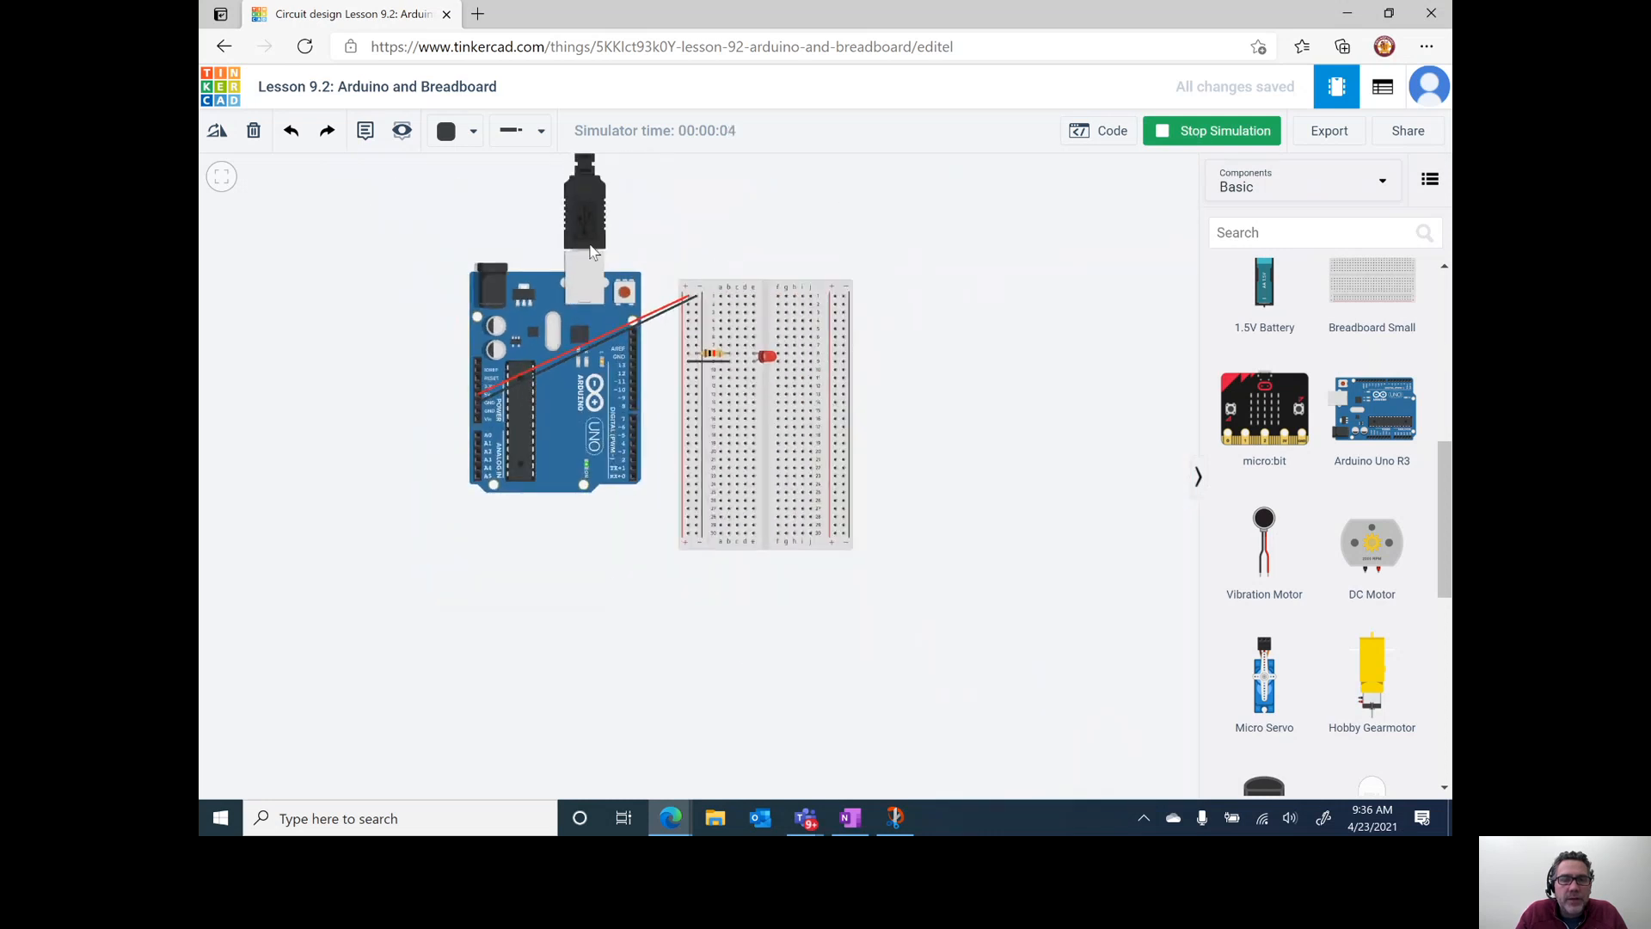
{"action": "scroll", "coordinate": [590, 251], "scroll_direction": "up", "scroll_amount": 3}
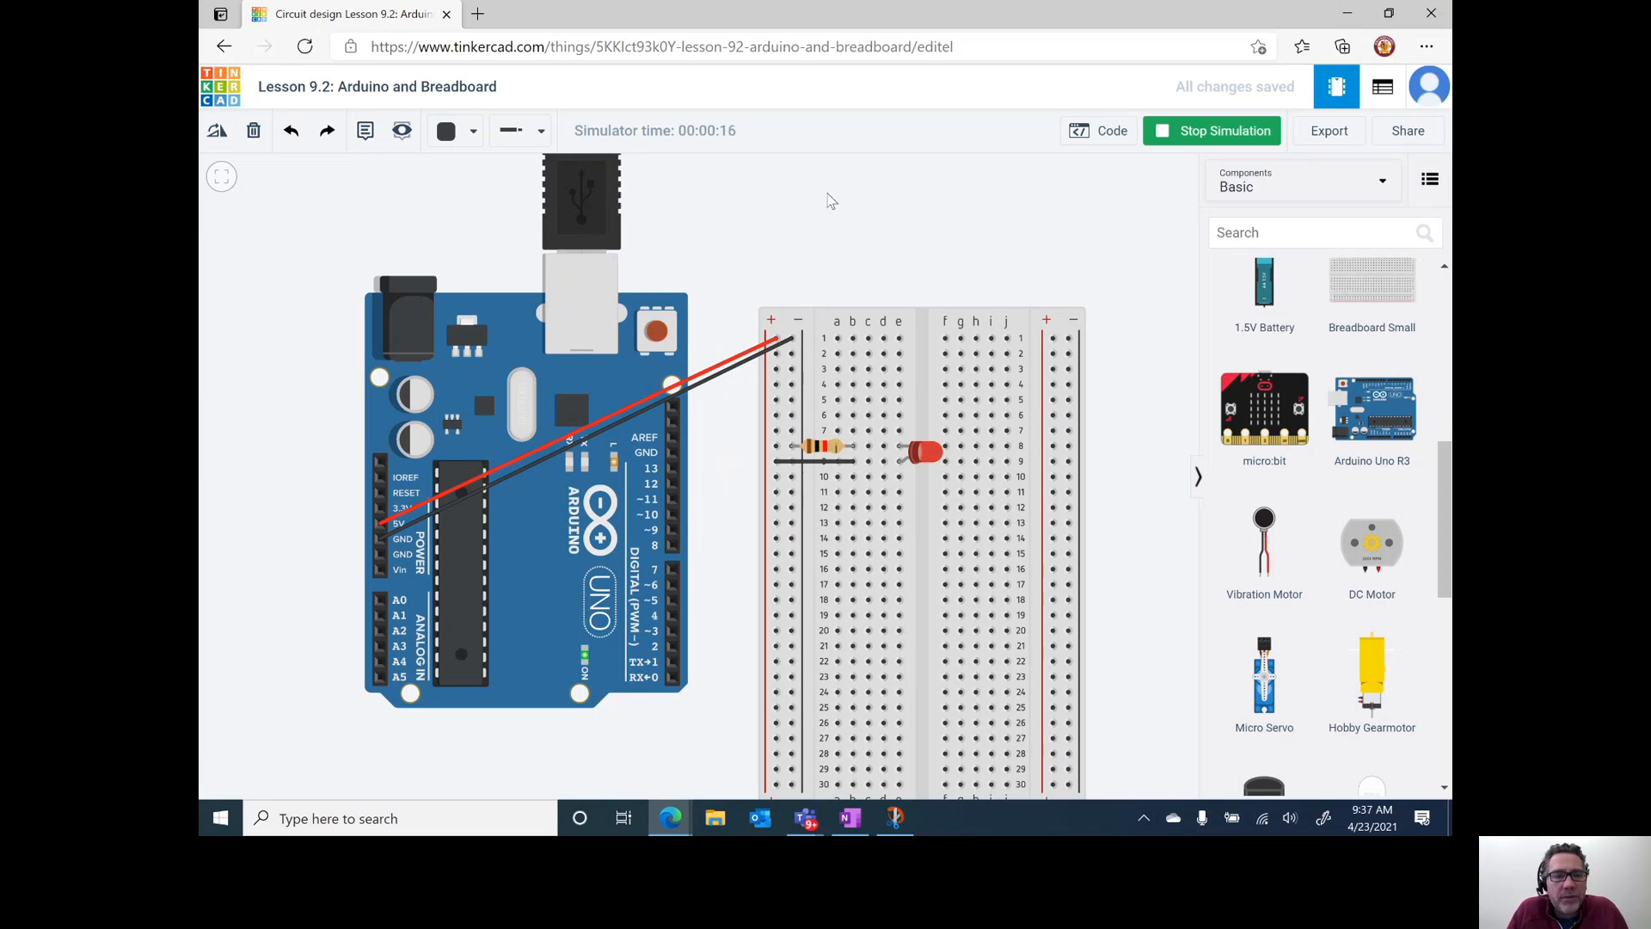
{"action": "scroll", "coordinate": [829, 199], "scroll_direction": "down", "scroll_amount": 1}
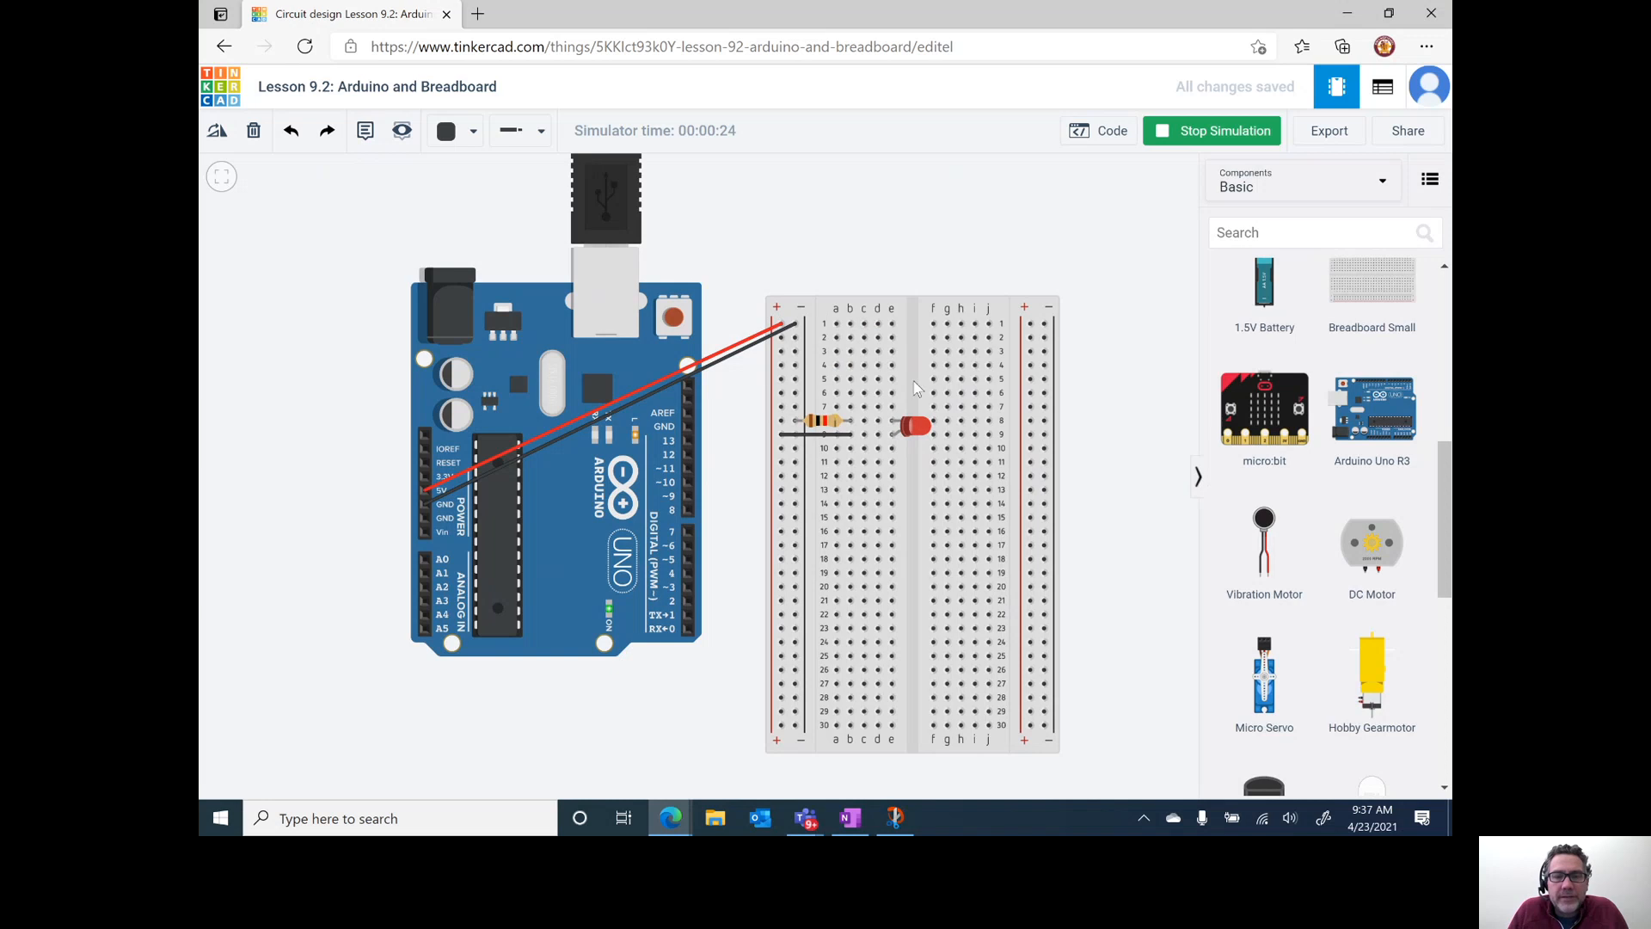
{"action": "left_click", "coordinate": [1192, 136]}
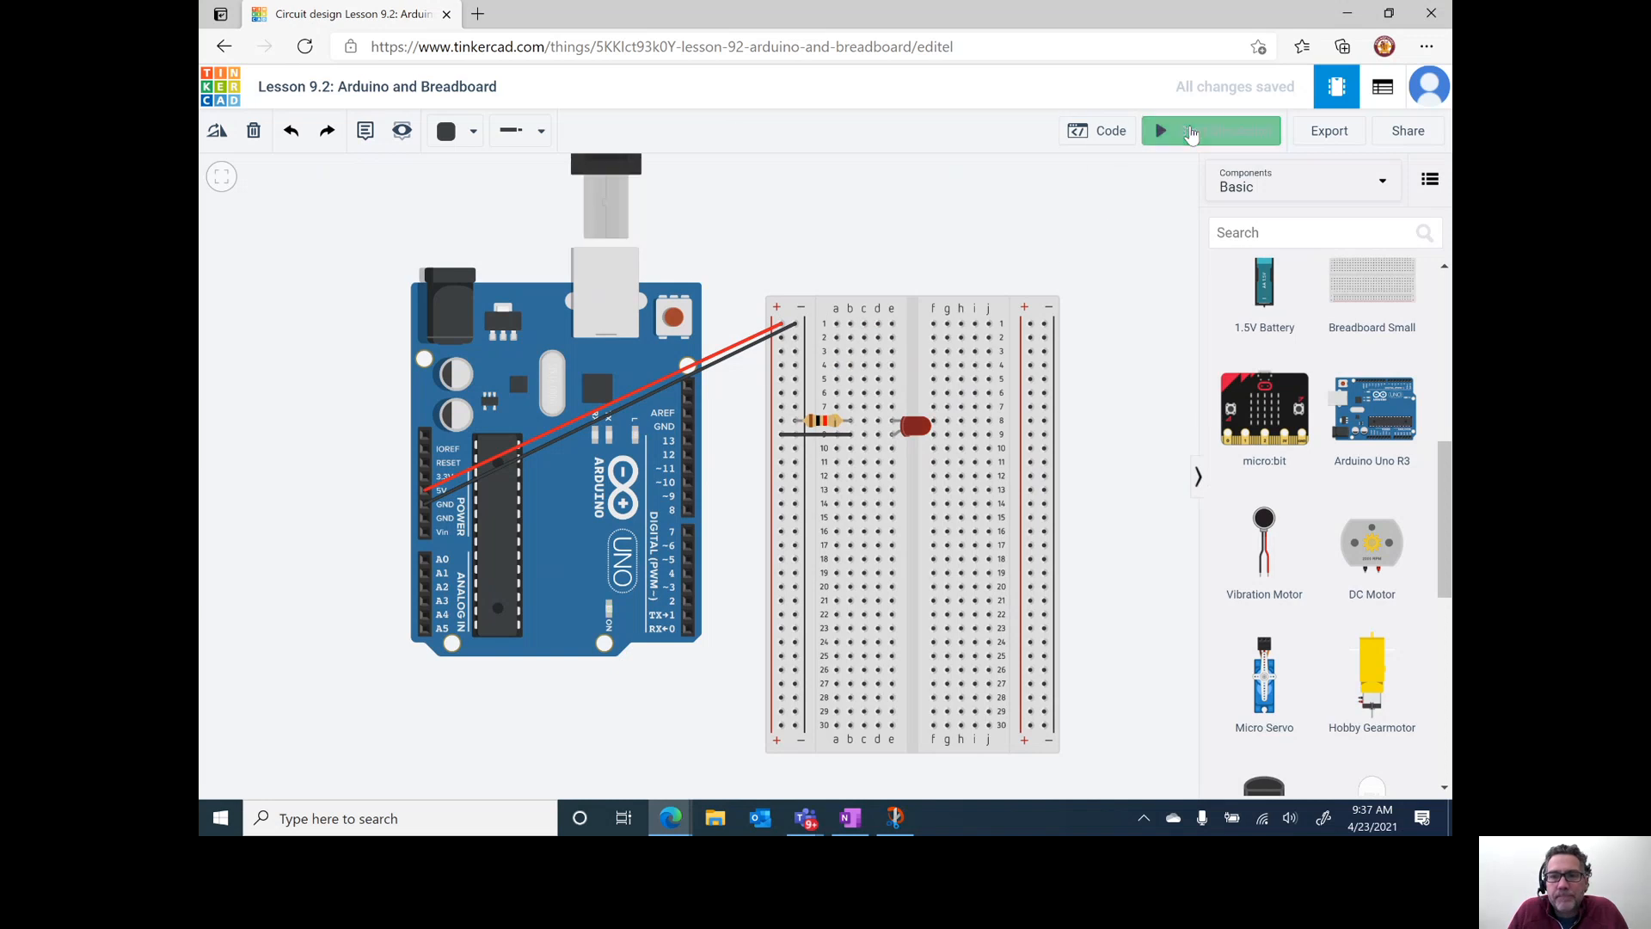
- Switch to the "Lesson 9.2: Intro to Arduino and Breadboards" meeting window in Microsoft Teams
{"action": "left_click", "coordinate": [807, 822]}
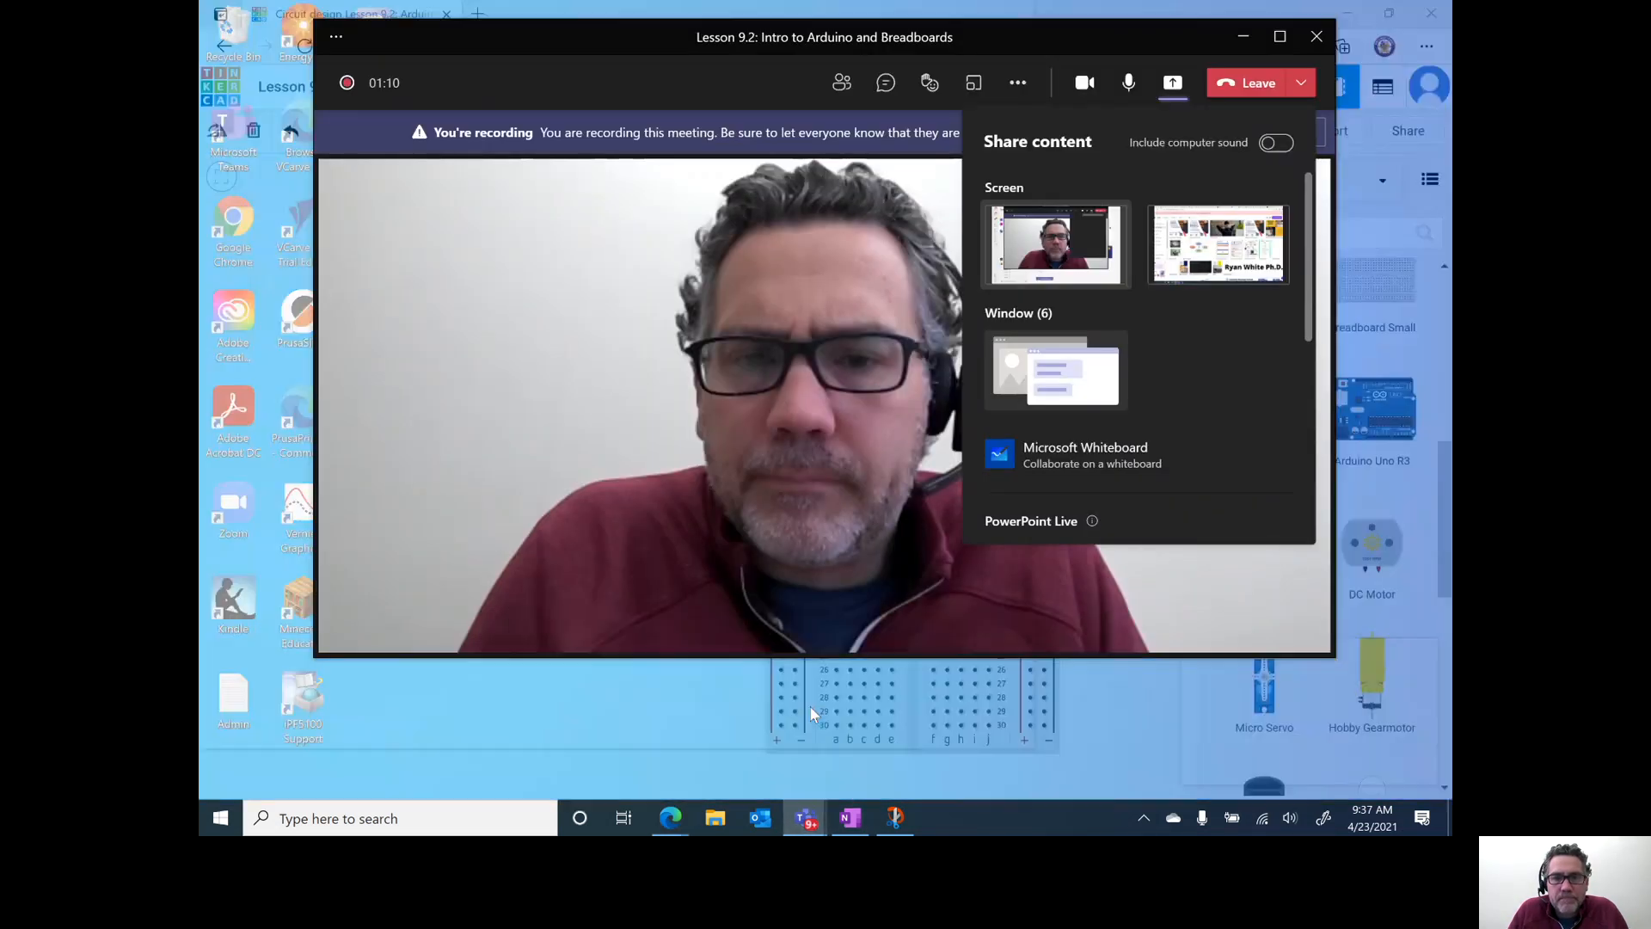
{"action": "left_click", "coordinate": [810, 707]}
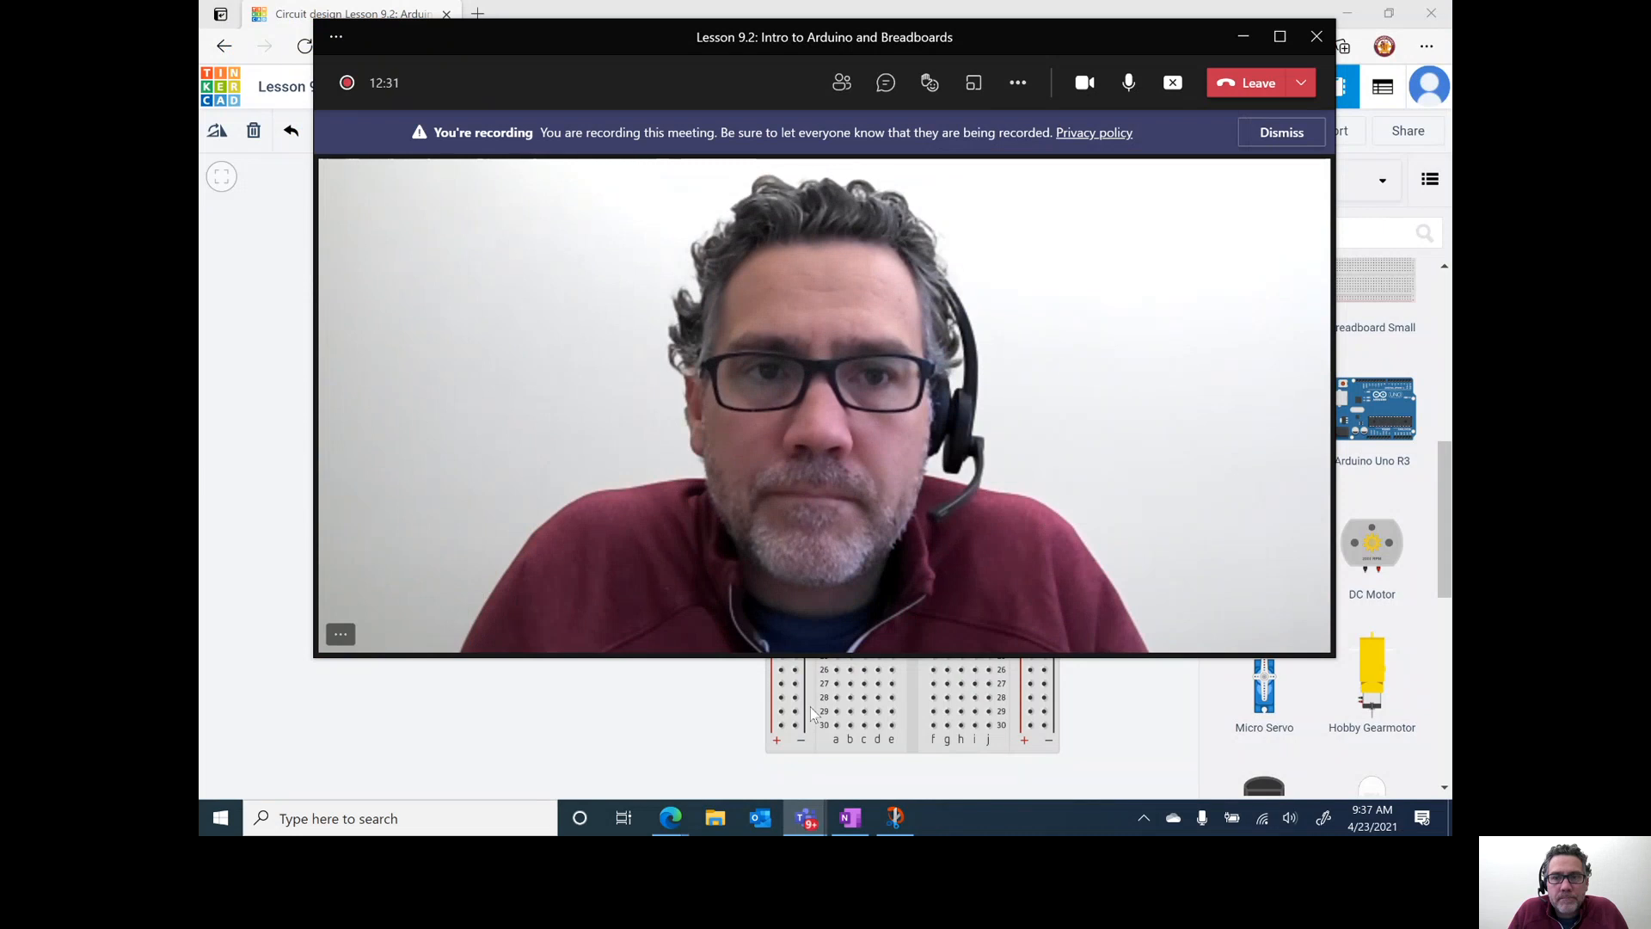